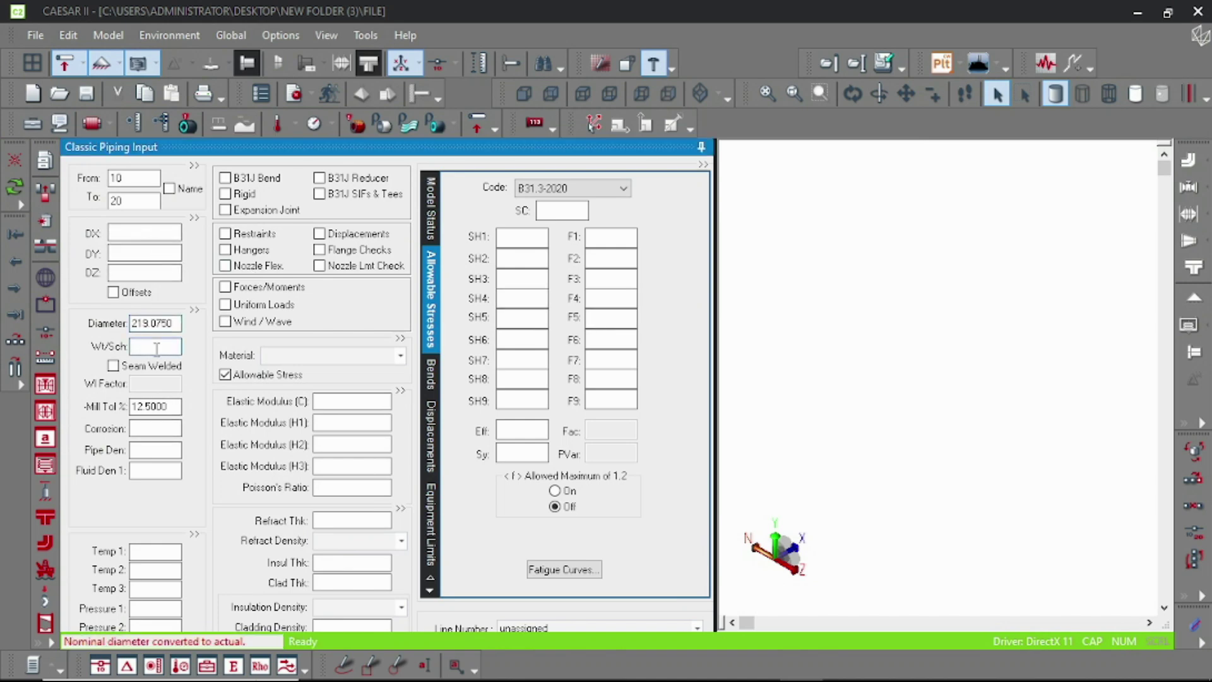
Step: Give element 10–20 XS wall thickness, 300° temperature, pressure 12 and A106 Grade B material
text(XS)
click(151, 552)
text(300)
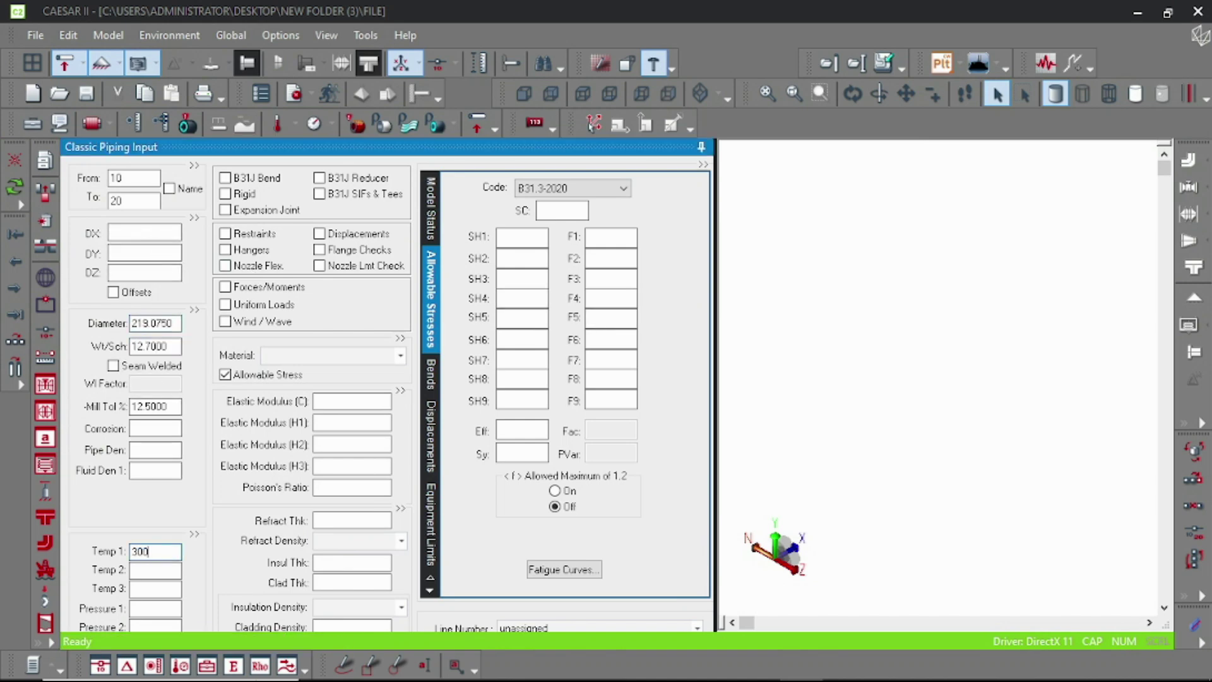
key(Tab)
key(Tab)
key(Tab)
text(12)
click(328, 355)
text(106)
key(Return)
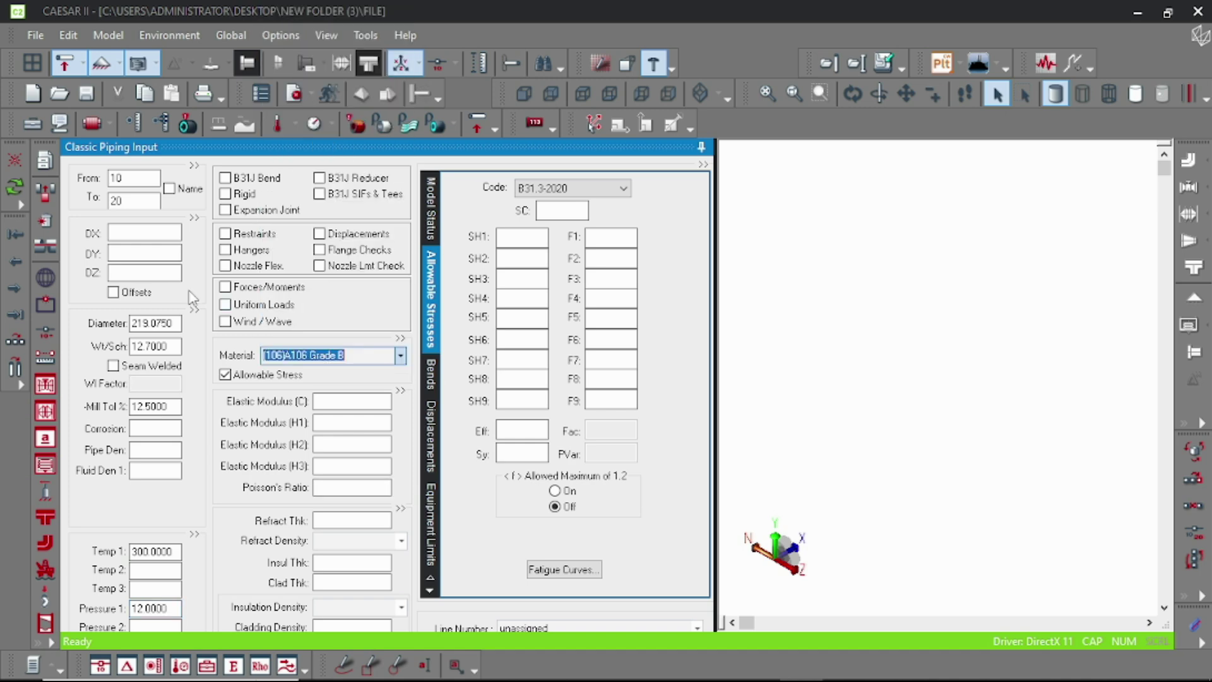
Step: Set the element's vertical length DY to 1.5 m and check it with the Distance tool
click(127, 253)
text(500)
key(Tab)
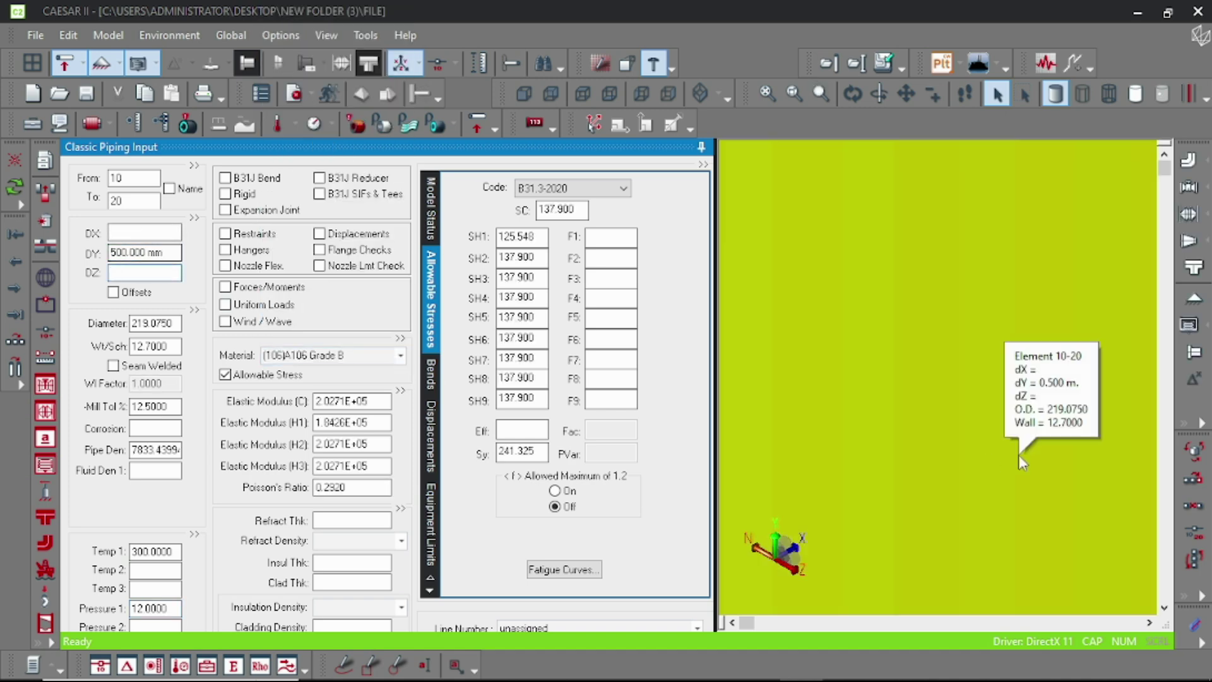
click(113, 255)
text(1 m)
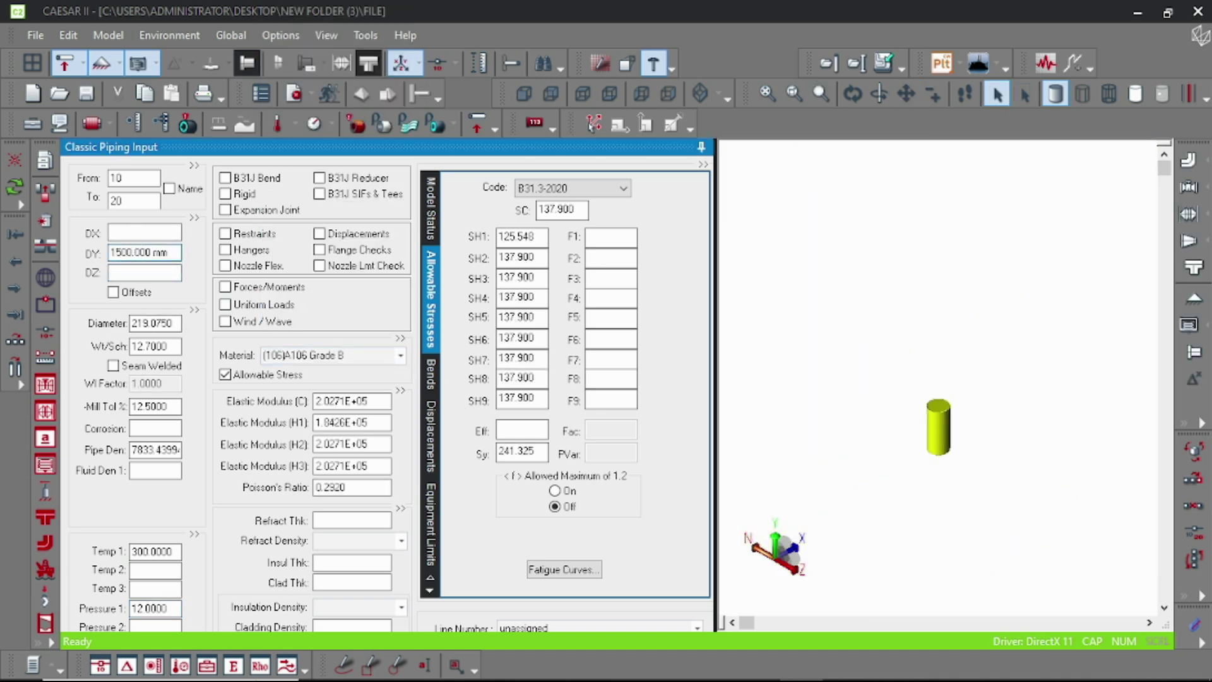
key(Tab)
click(59, 302)
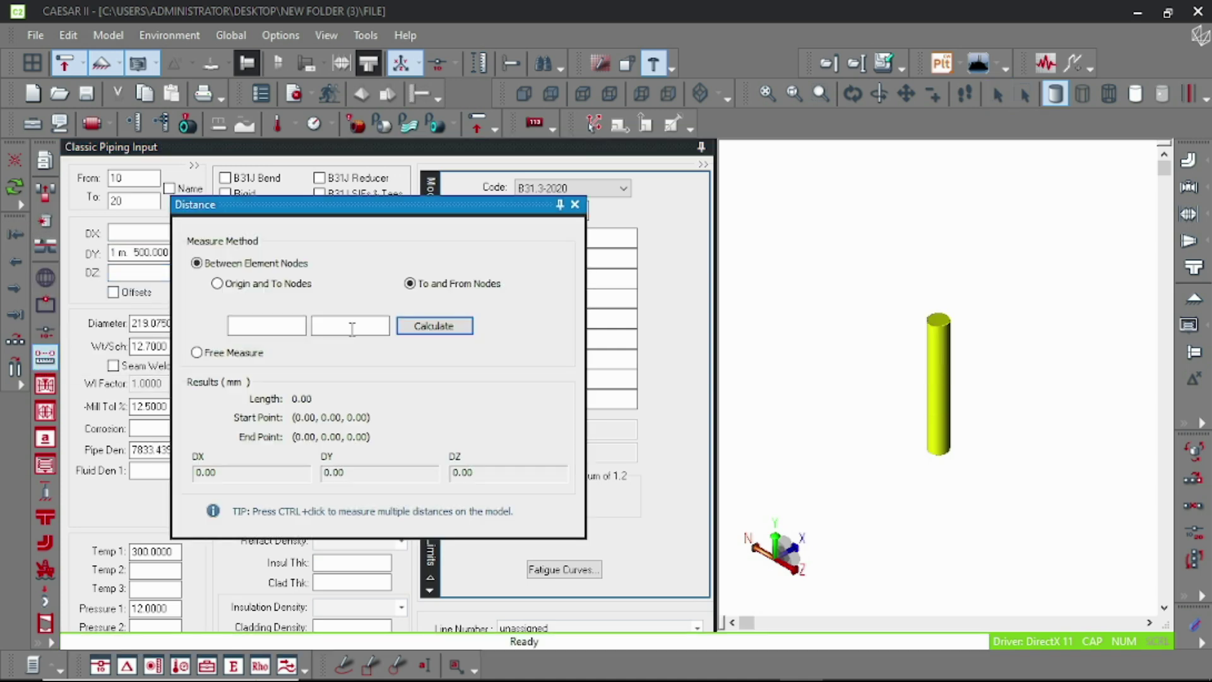
click(575, 203)
Step: Add element 20–30 with DX 500 mm and a hanger at node 30
click(15, 341)
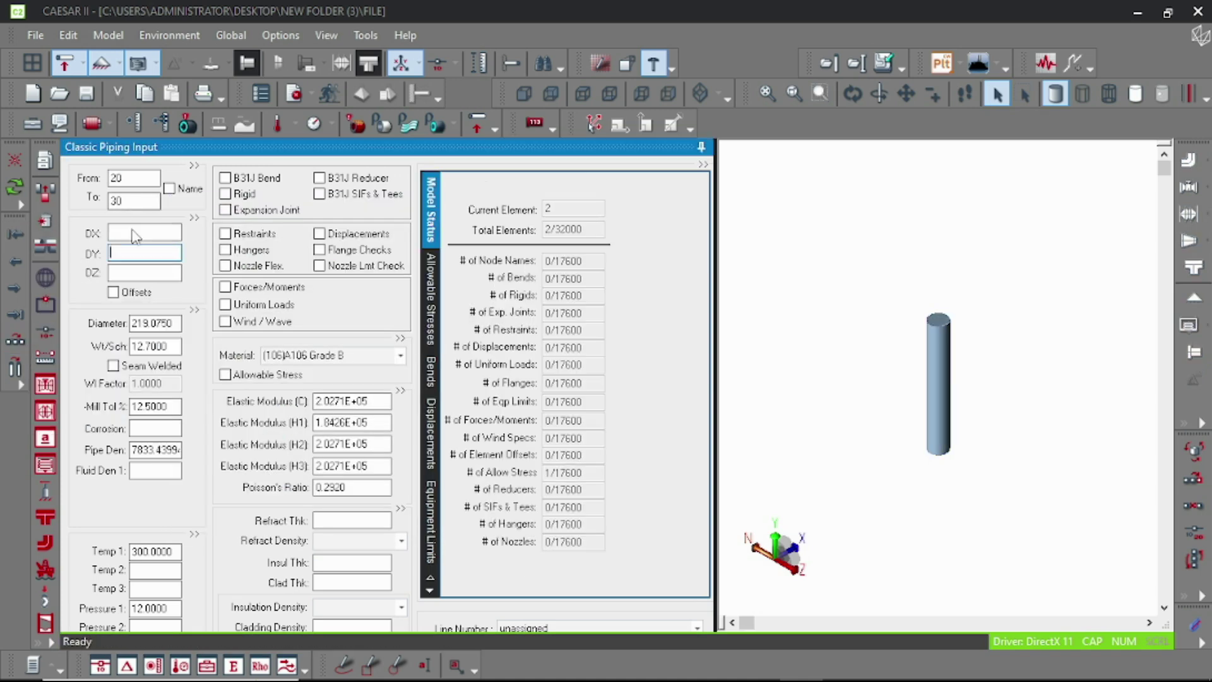
click(130, 234)
text(500)
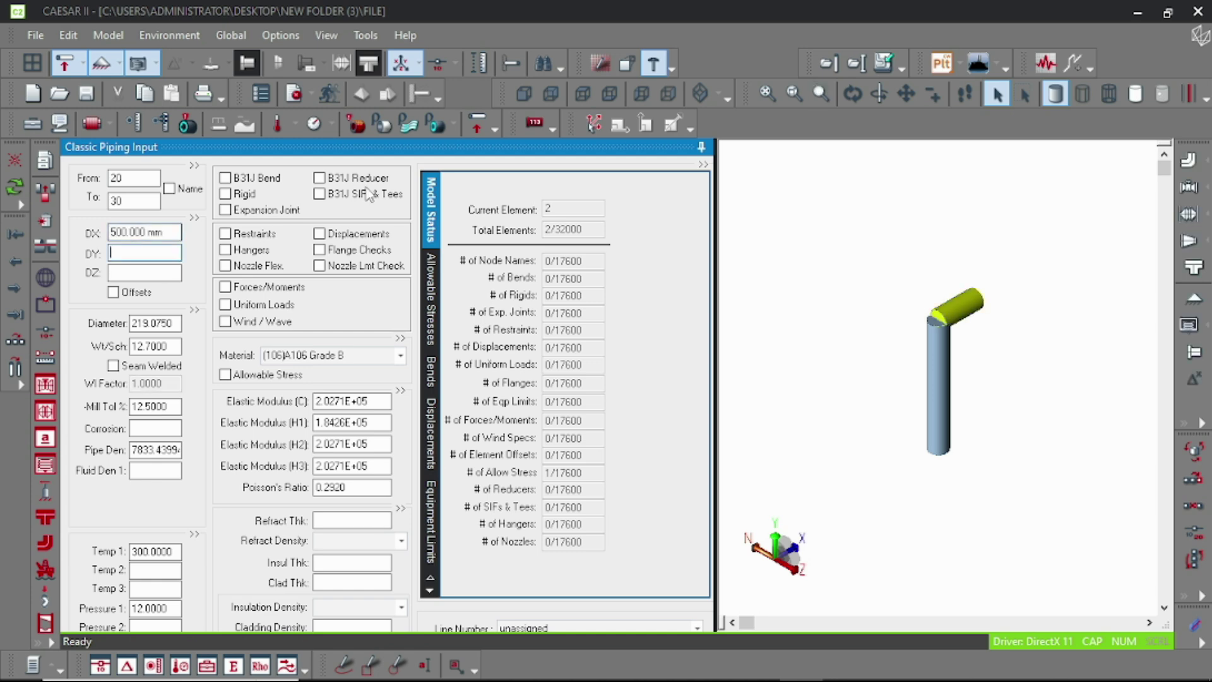
click(225, 233)
click(225, 234)
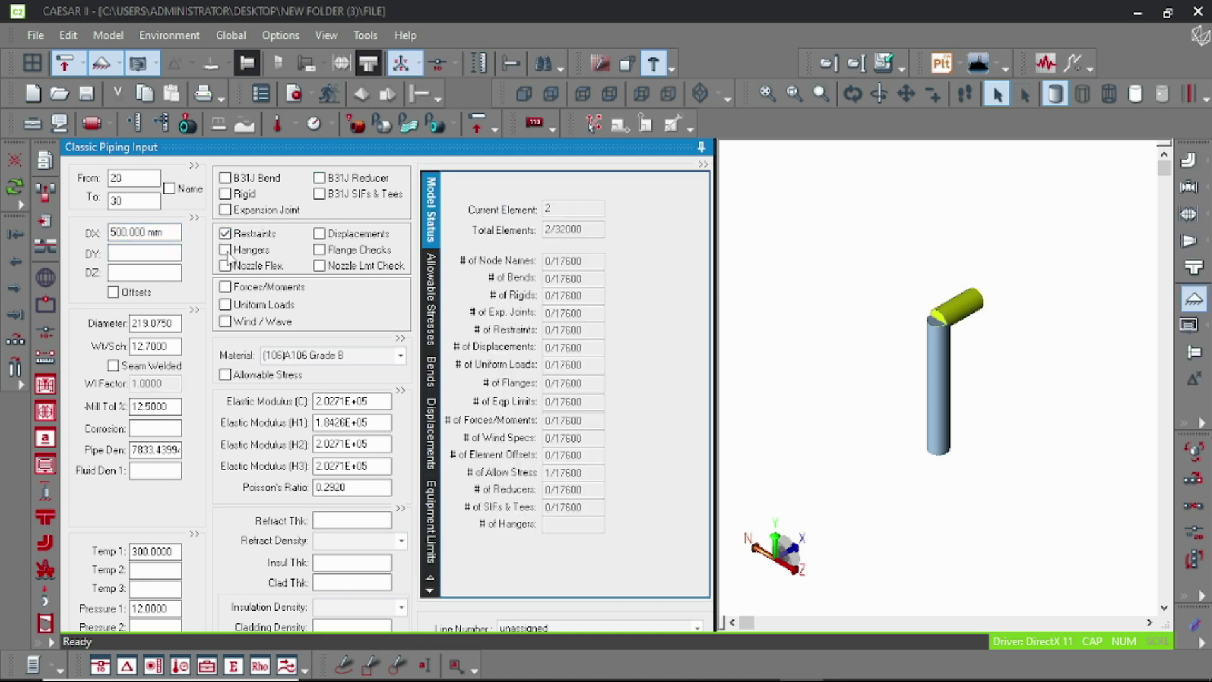
click(225, 250)
Step: Add element 30–40 running 750 mm along X
click(15, 340)
click(133, 234)
text(750)
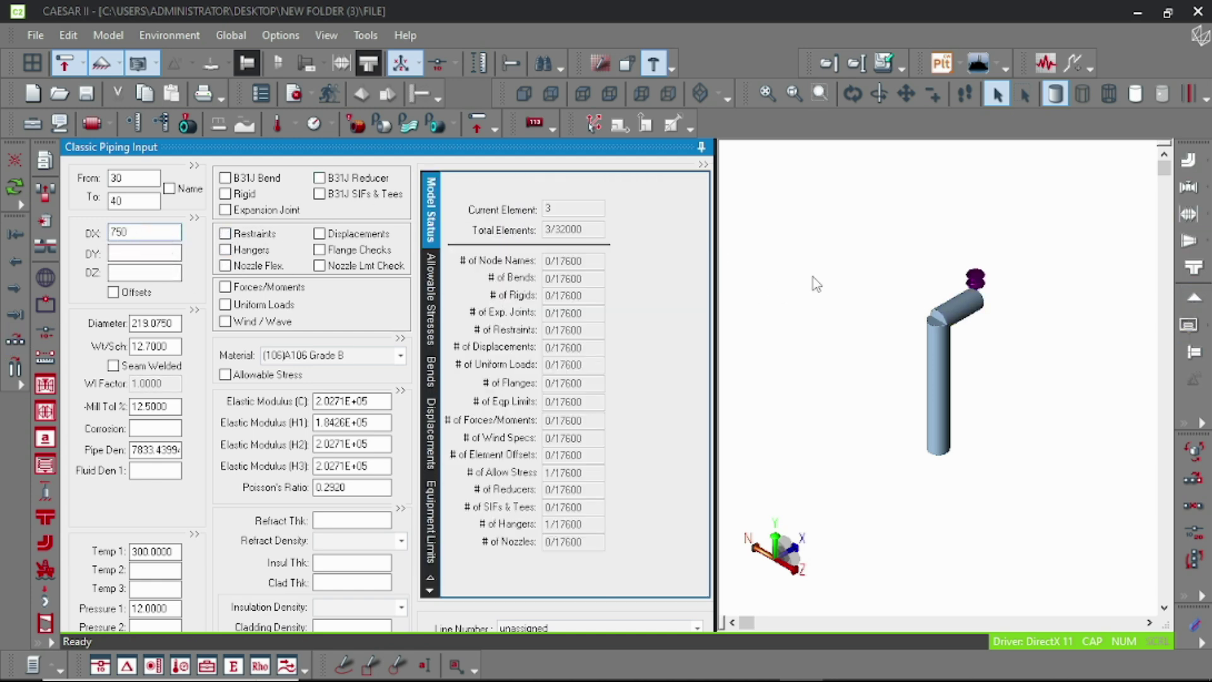
click(812, 277)
Step: Make node 10 an anchor and add a bend at the pipe's first corner
click(939, 385)
click(226, 234)
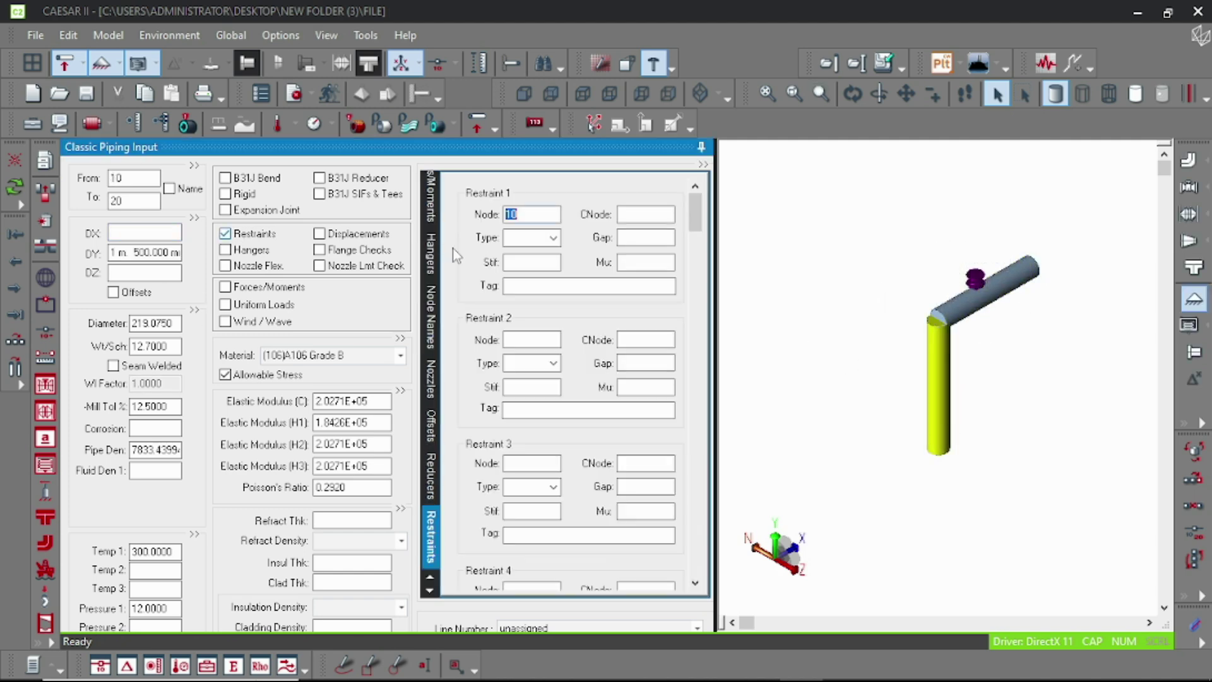
click(541, 235)
click(524, 247)
click(242, 179)
click(1003, 278)
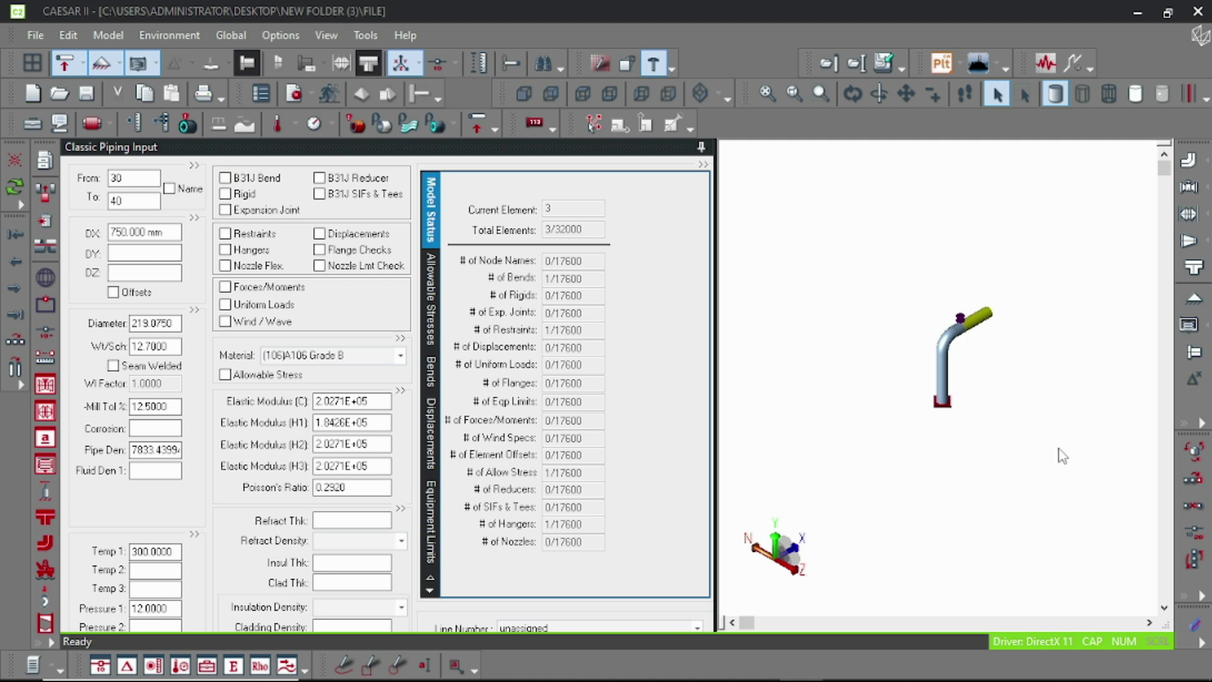
Step: Add element 40–50 running 3 m downward (DY -3 m)
click(16, 340)
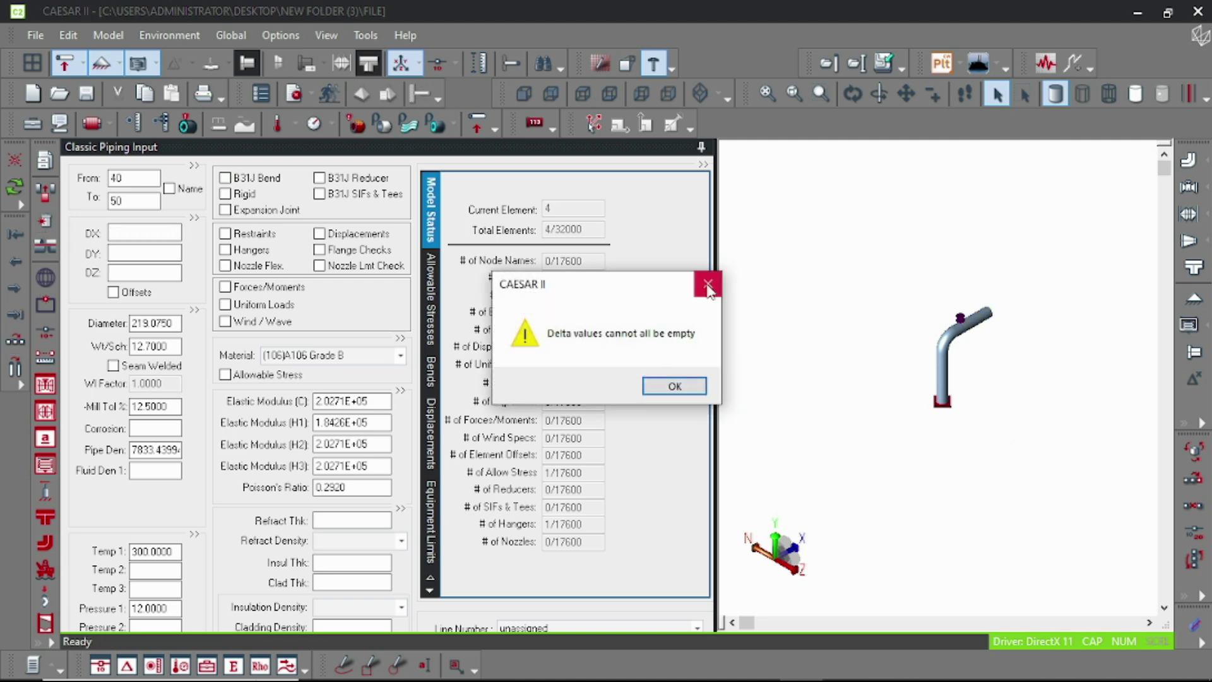
click(708, 283)
click(125, 252)
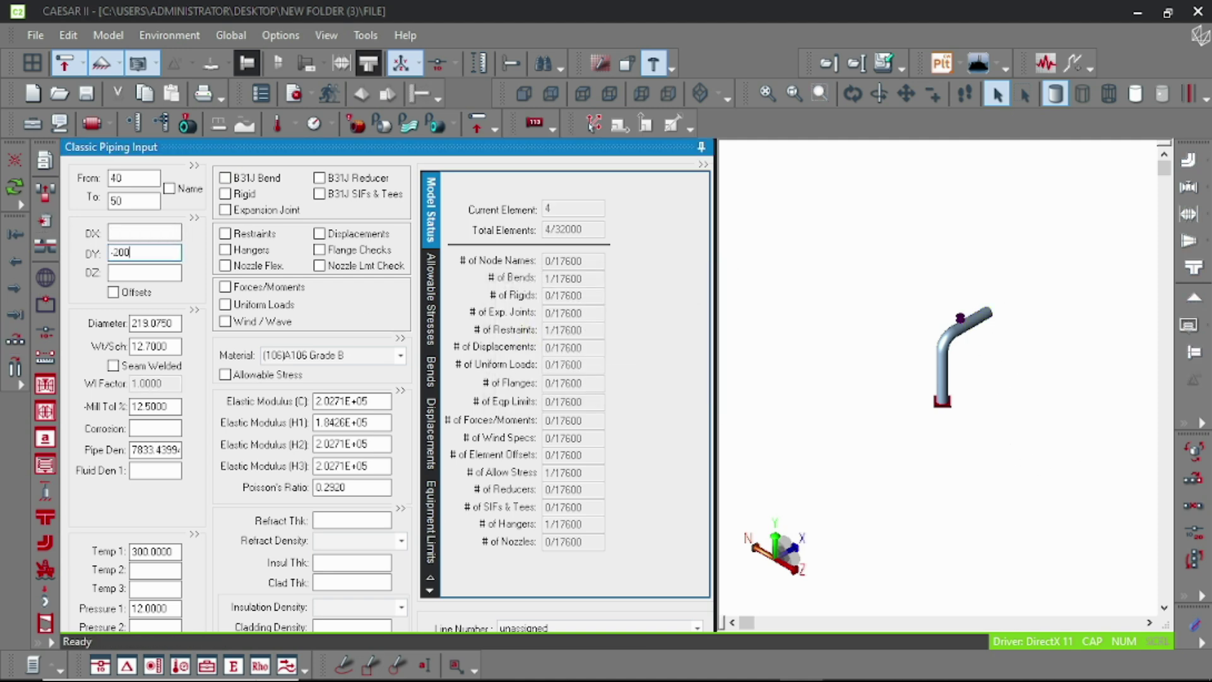
text(0)
key(BackSpace)
key(BackSpace)
key(BackSpace)
key(BackSpace)
key(BackSpace)
text(-3 m)
key(Tab)
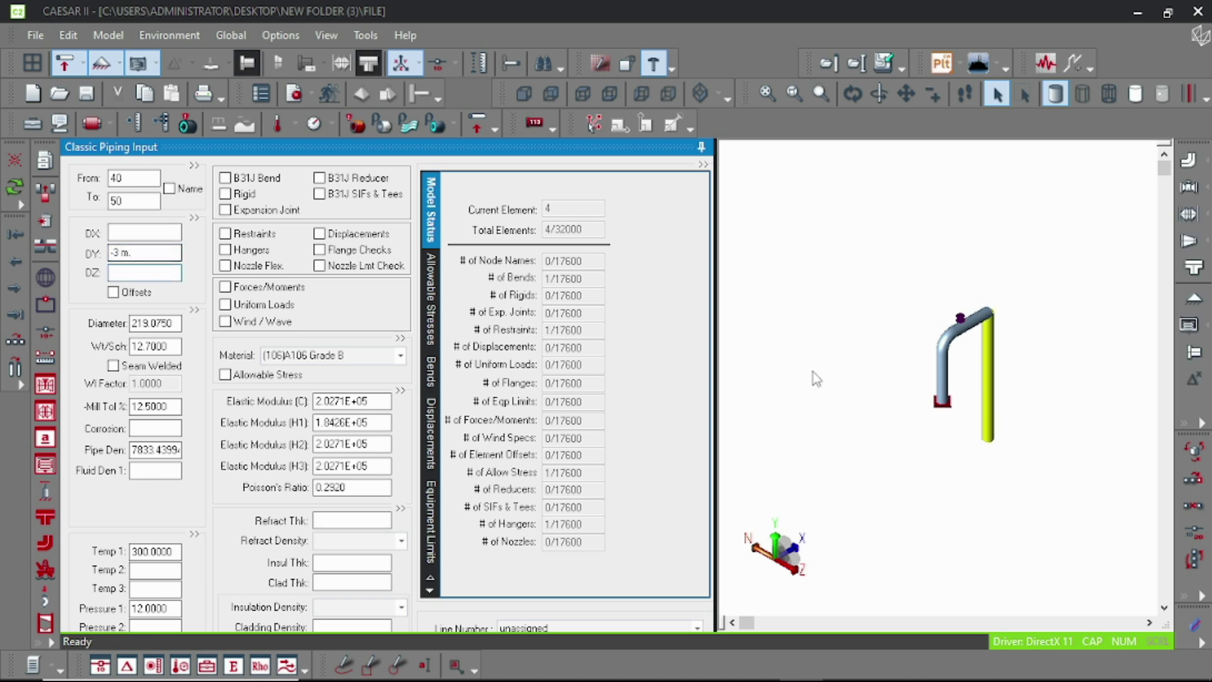
Step: Insert element 50–60 with a 500 mm Z length
click(52, 191)
key(Return)
text(300)
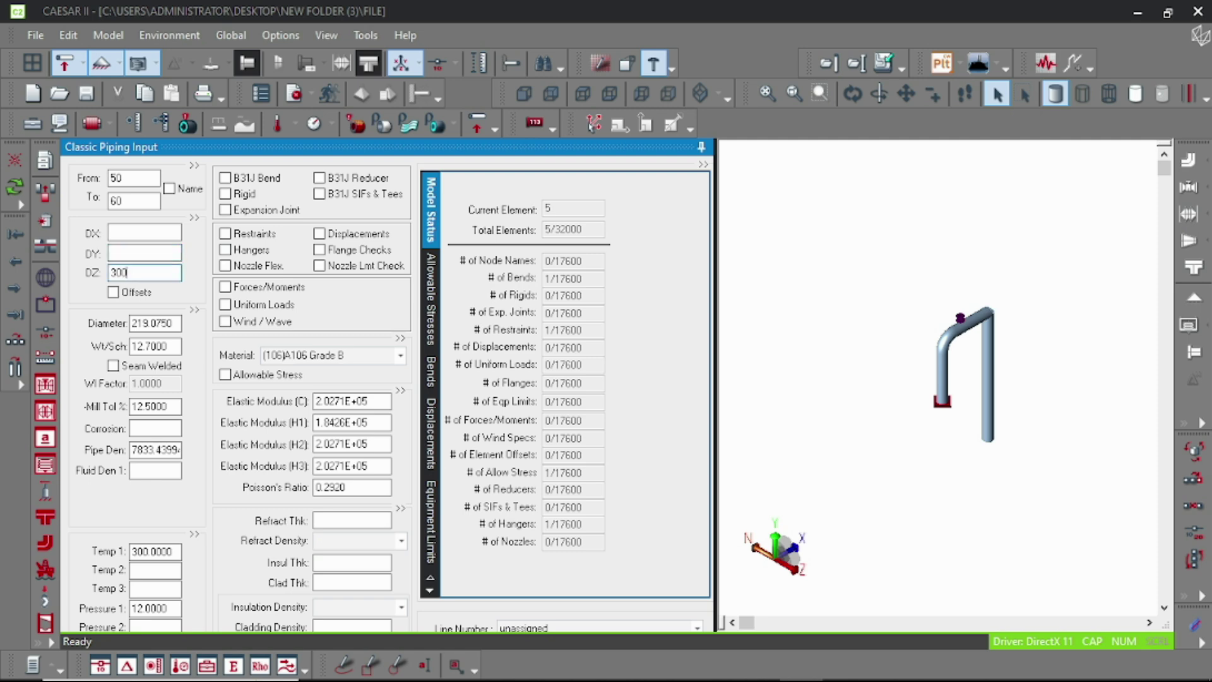
key(Tab)
click(155, 273)
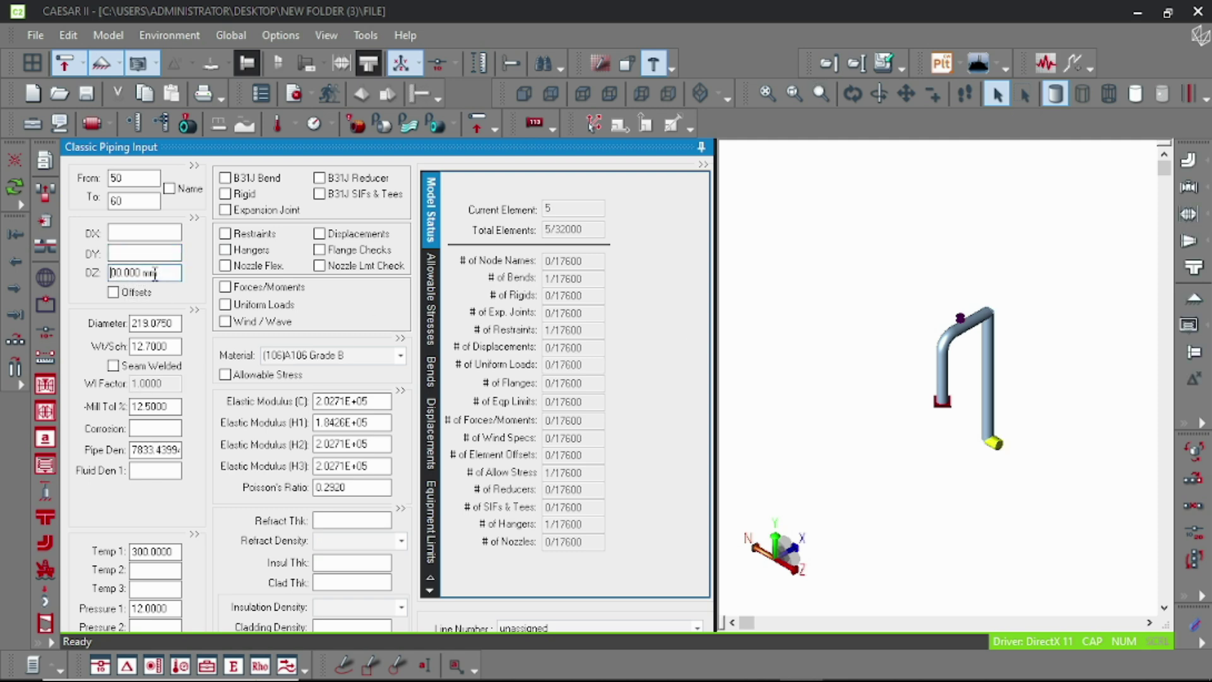
text(5)
key(Tab)
Step: Put a +Y support with friction 0.3 and a hanger at node 60, then review element 40–50's bend
click(225, 233)
click(553, 237)
click(530, 297)
click(621, 261)
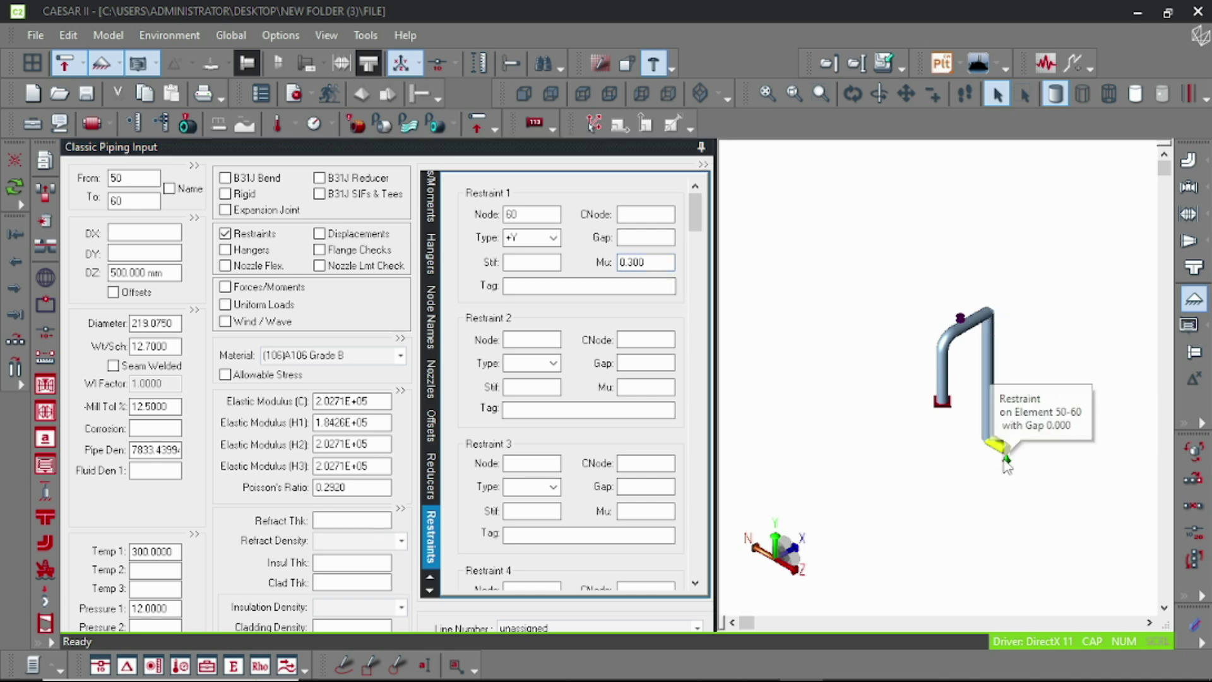
click(229, 244)
click(229, 246)
click(573, 384)
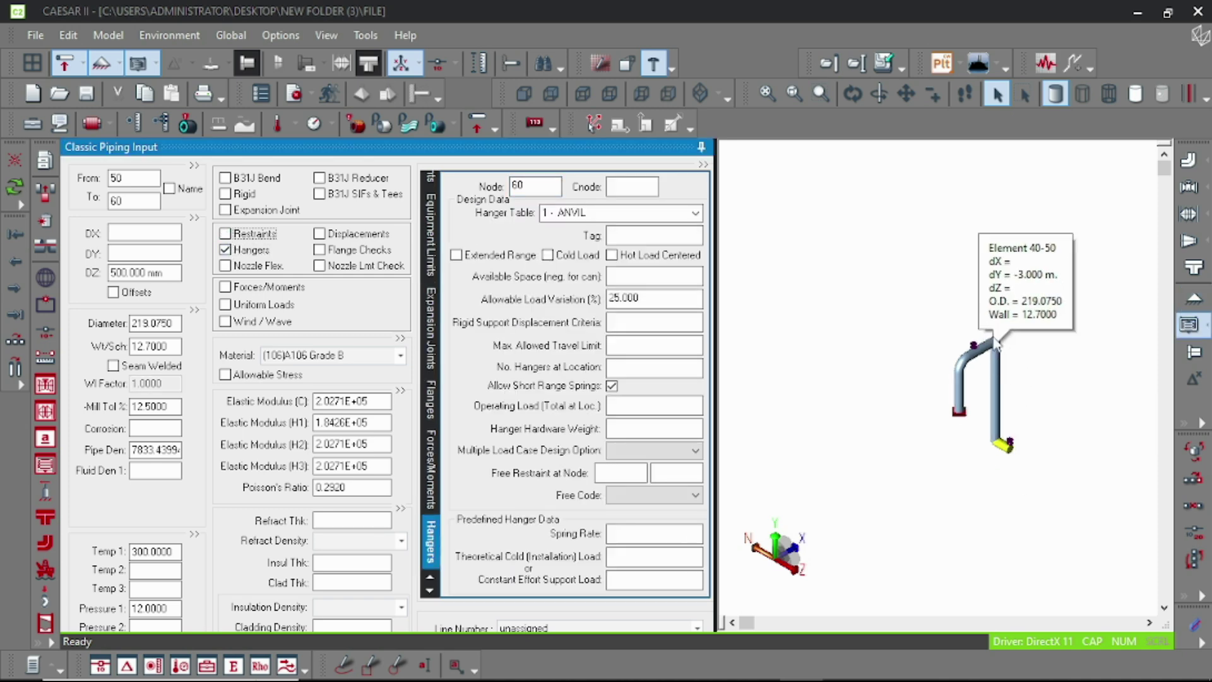
click(1020, 392)
key(Page_Up)
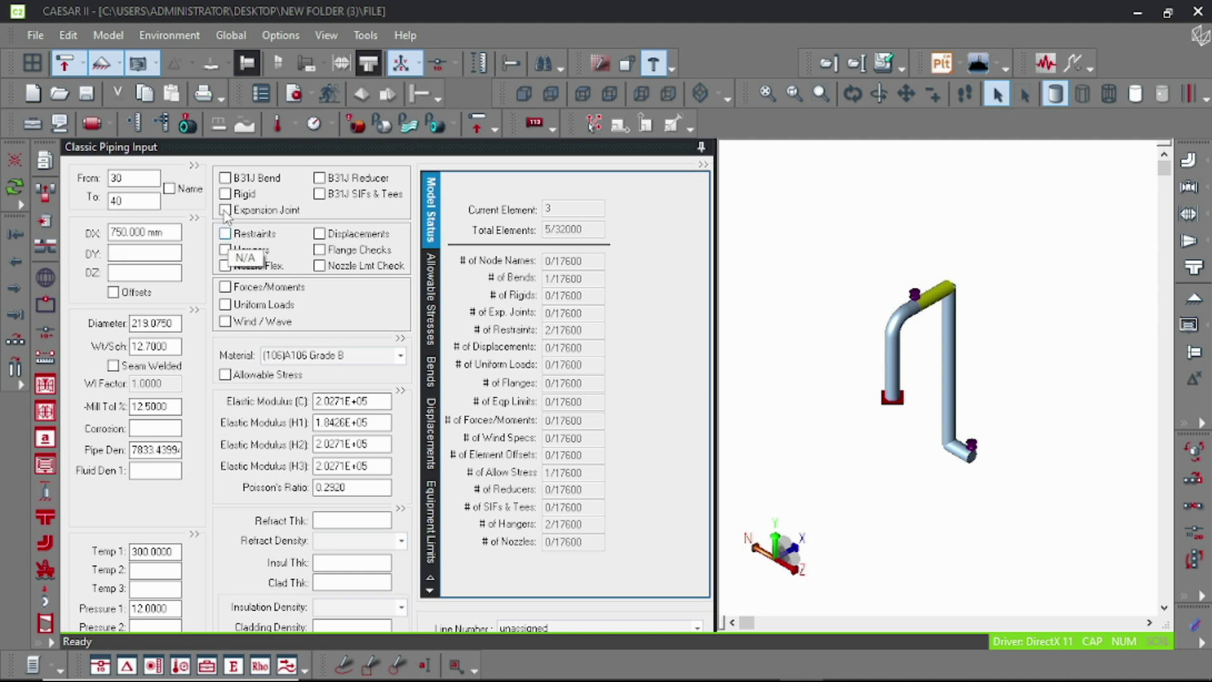
click(966, 448)
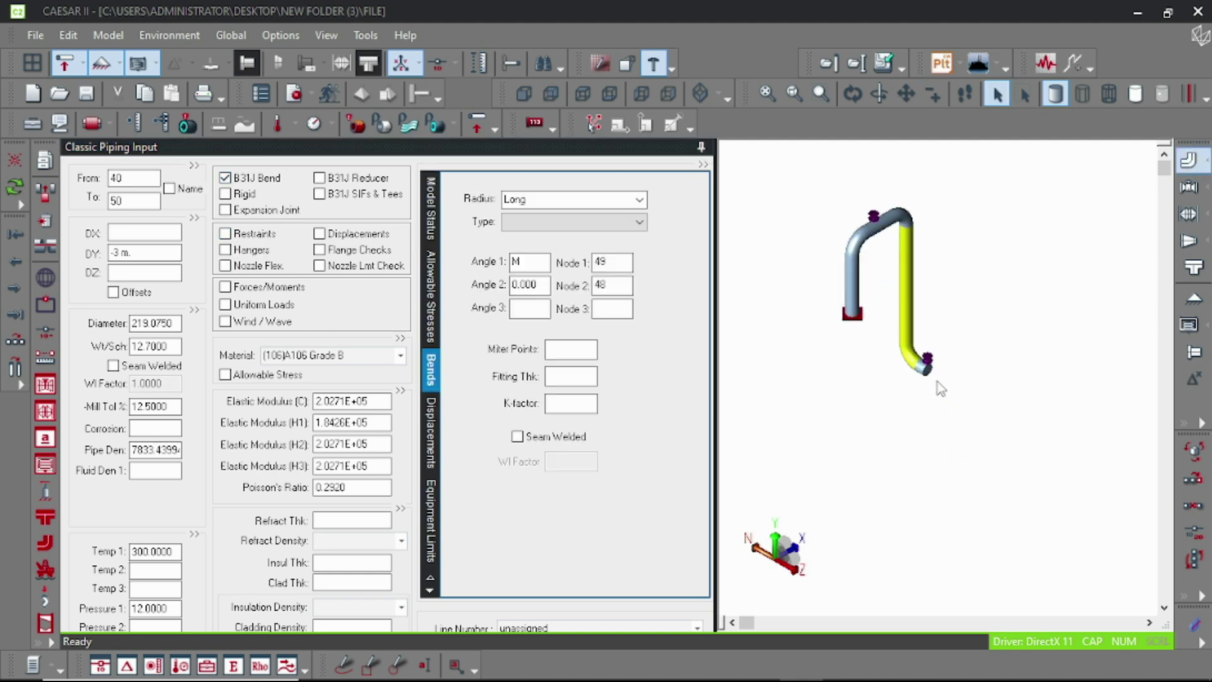
Step: Add element 60–70 running 4 m along Z with a +Y support at node 70
click(16, 343)
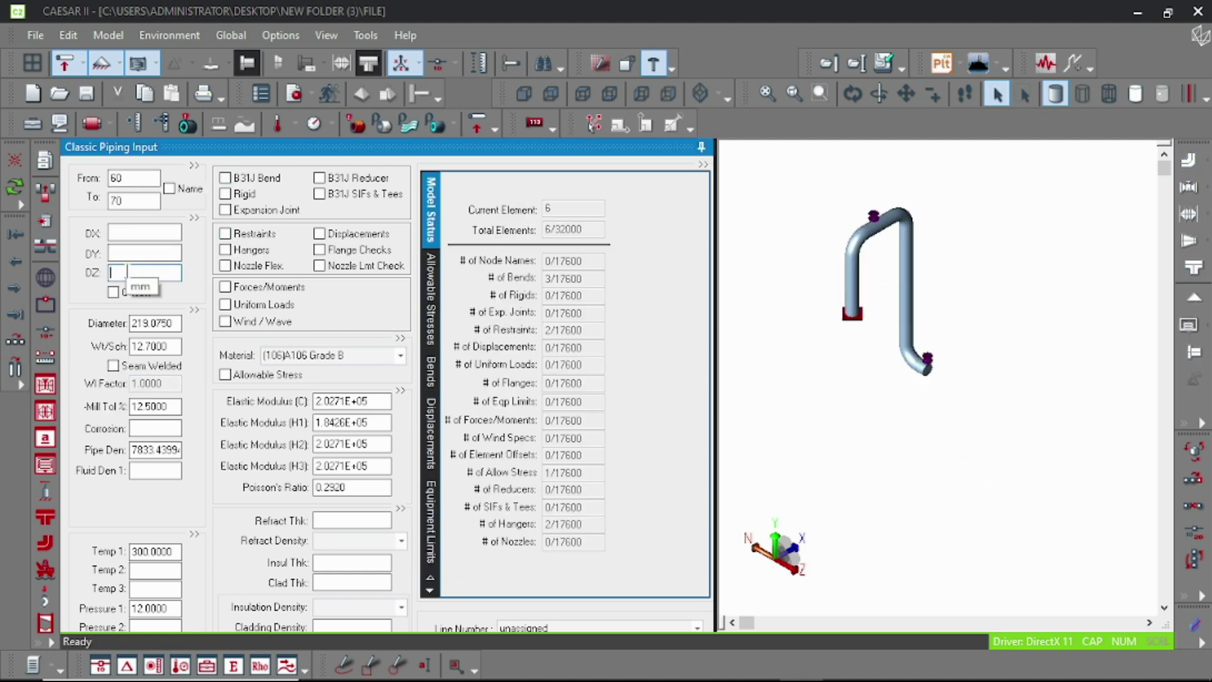
key(Tab)
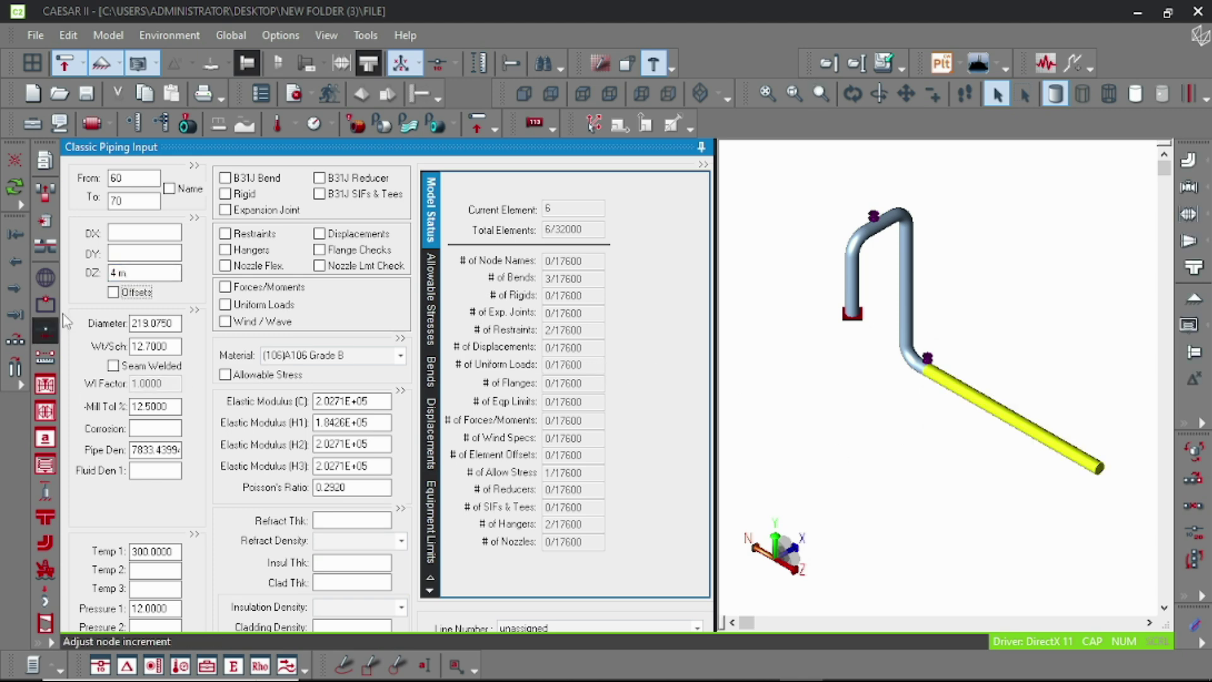
click(226, 233)
click(513, 322)
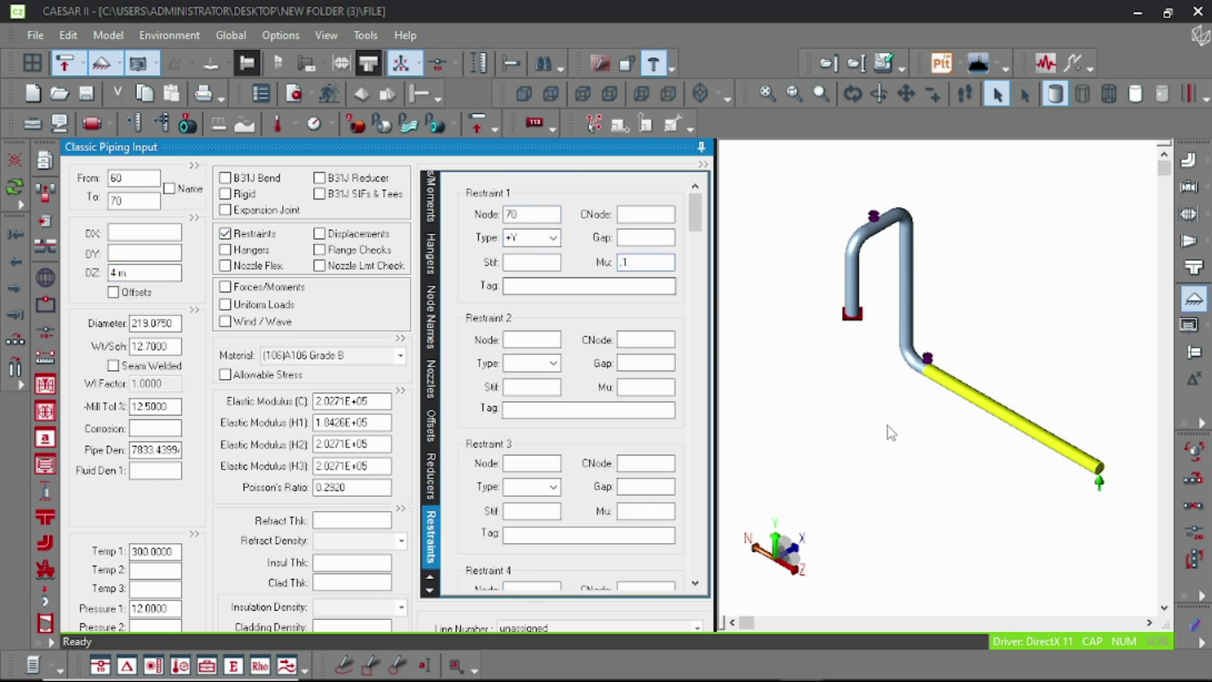
scroll(891, 436, down, 2)
Step: Add elements 70–80 (DZ 600 mm) and 80–90 (DX 3 m) with a +Y support at node 90
click(16, 343)
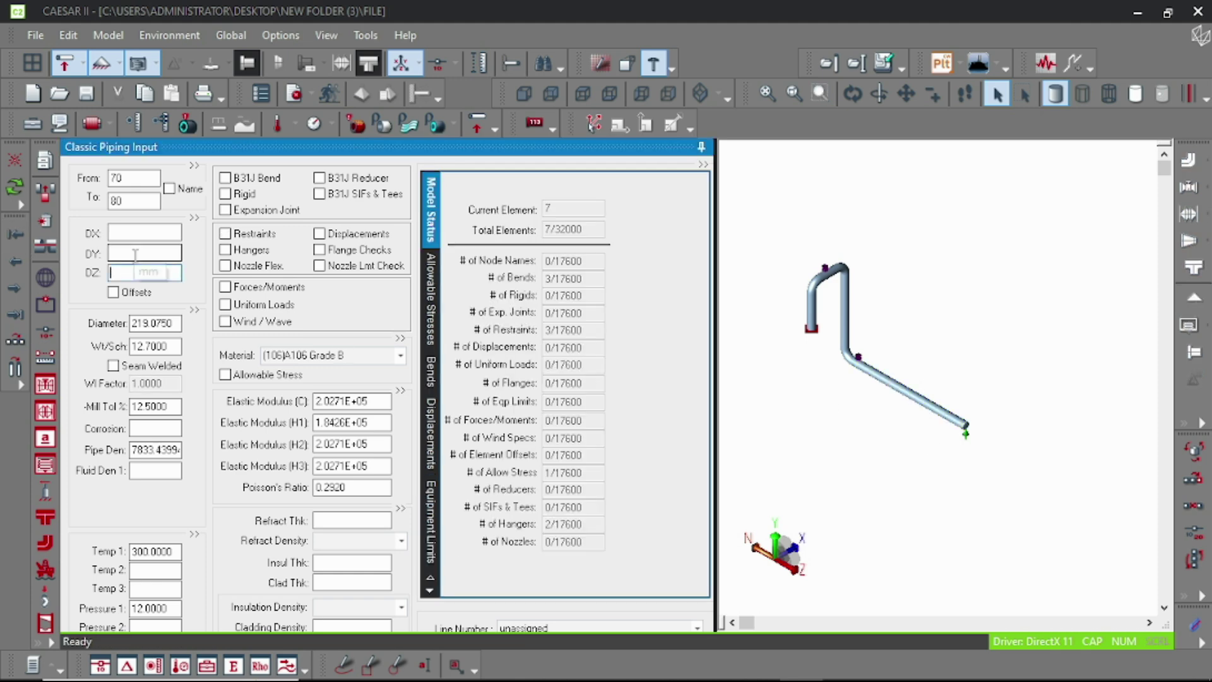
text(600)
key(Tab)
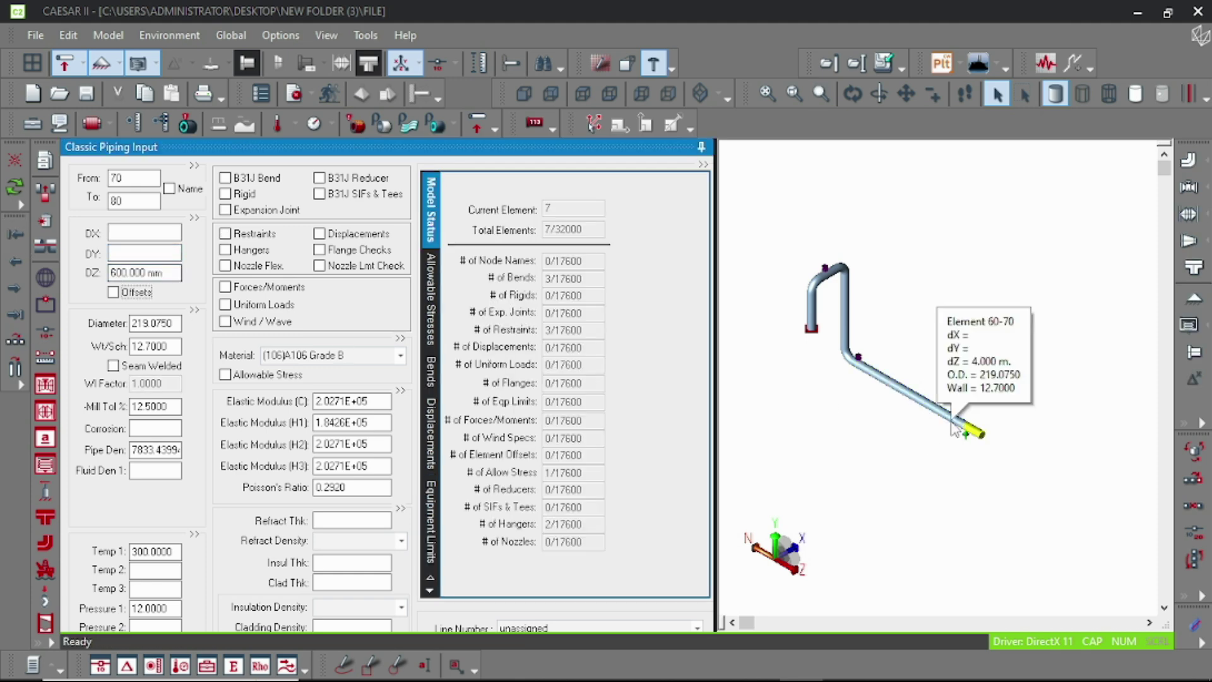
click(43, 202)
text(3 m)
key(Tab)
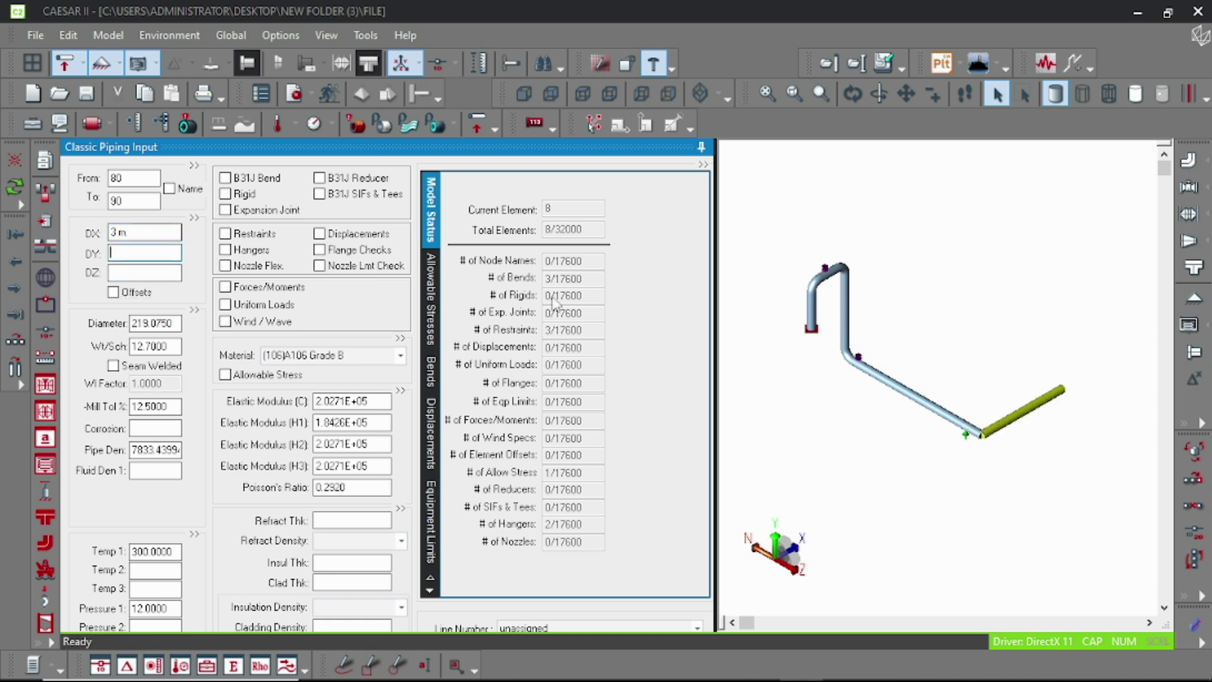
click(225, 233)
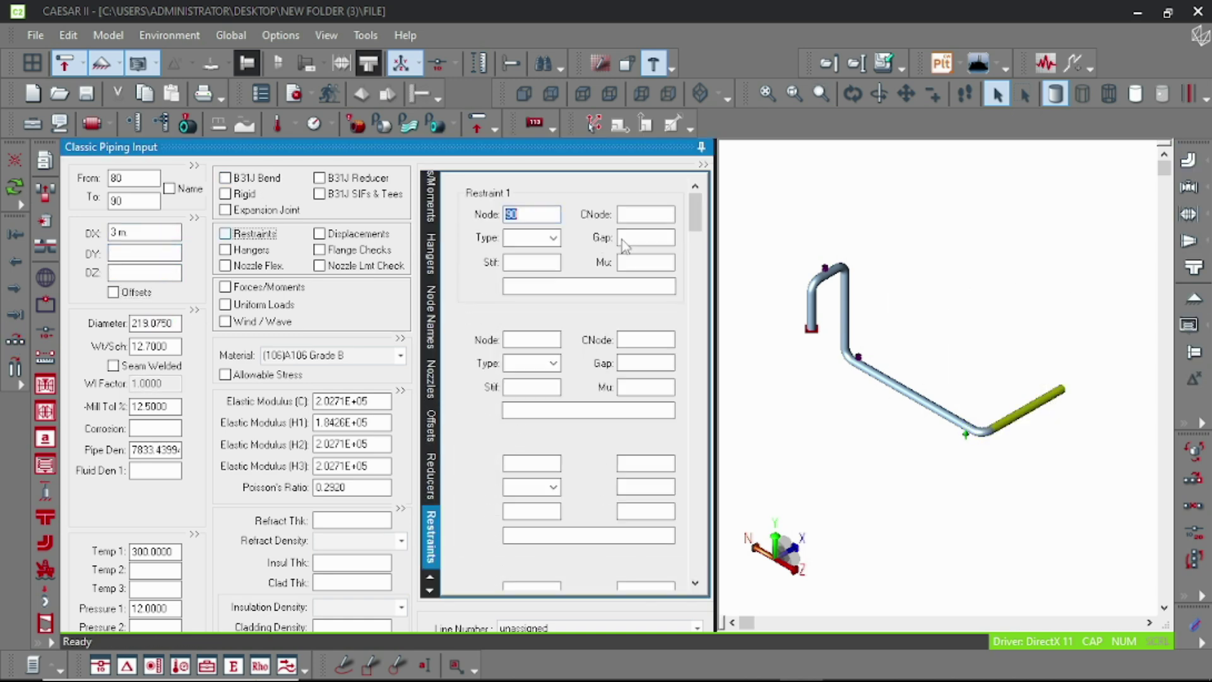
click(553, 238)
click(530, 320)
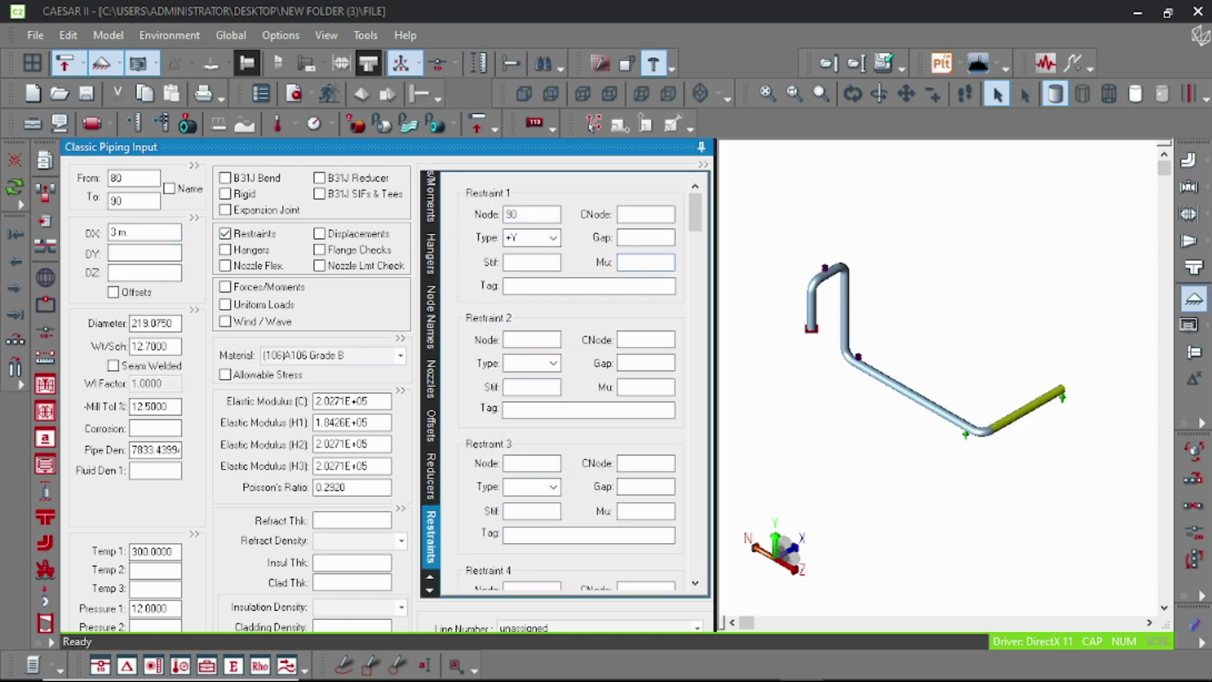
Step: Add elements 90–100 (DX 750 mm) and 100–110 rising 5 m
click(15, 344)
key(Tab)
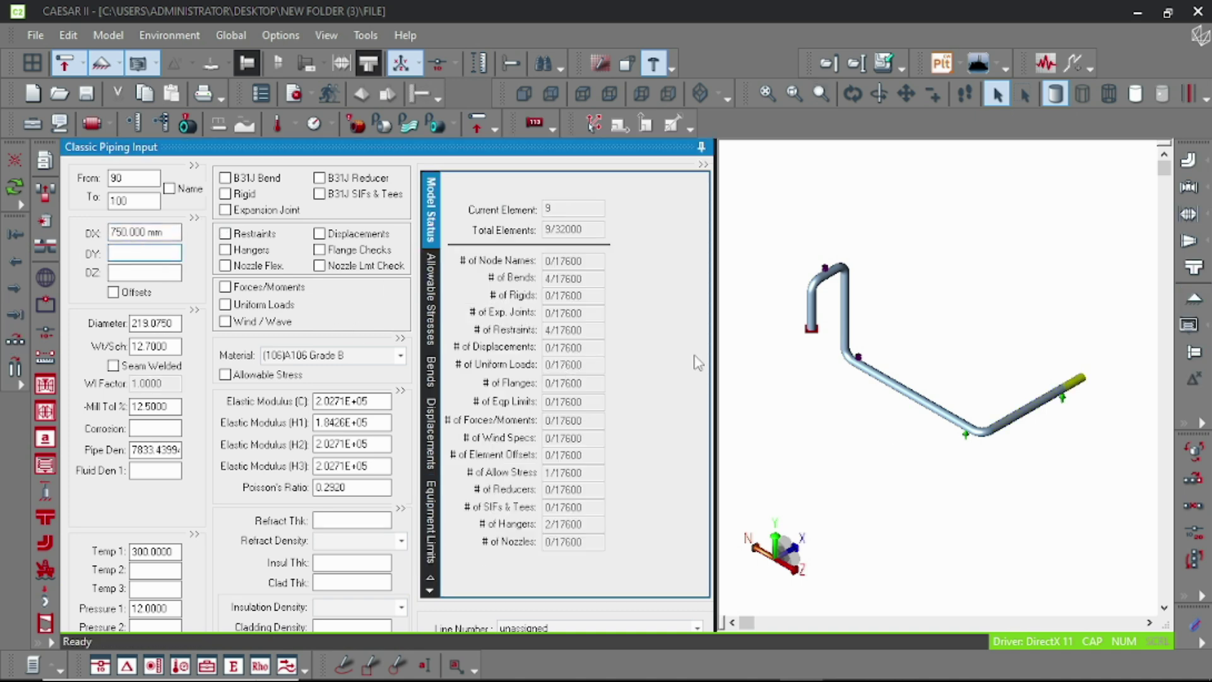
click(45, 200)
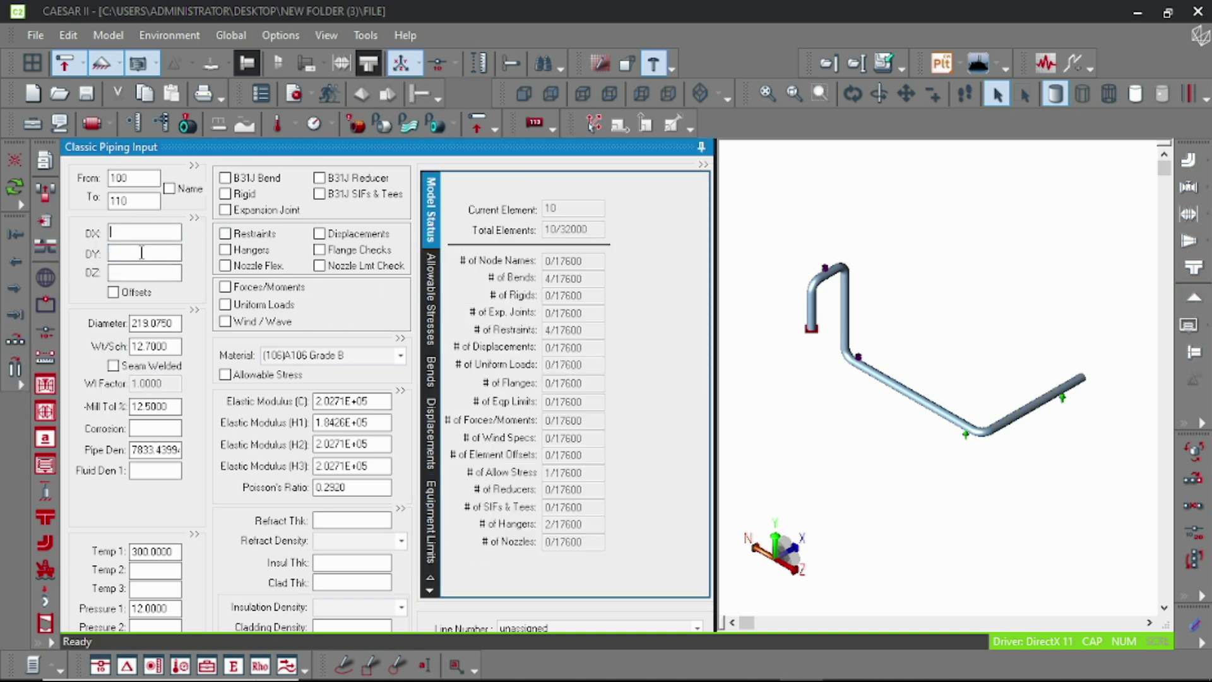
key(Tab)
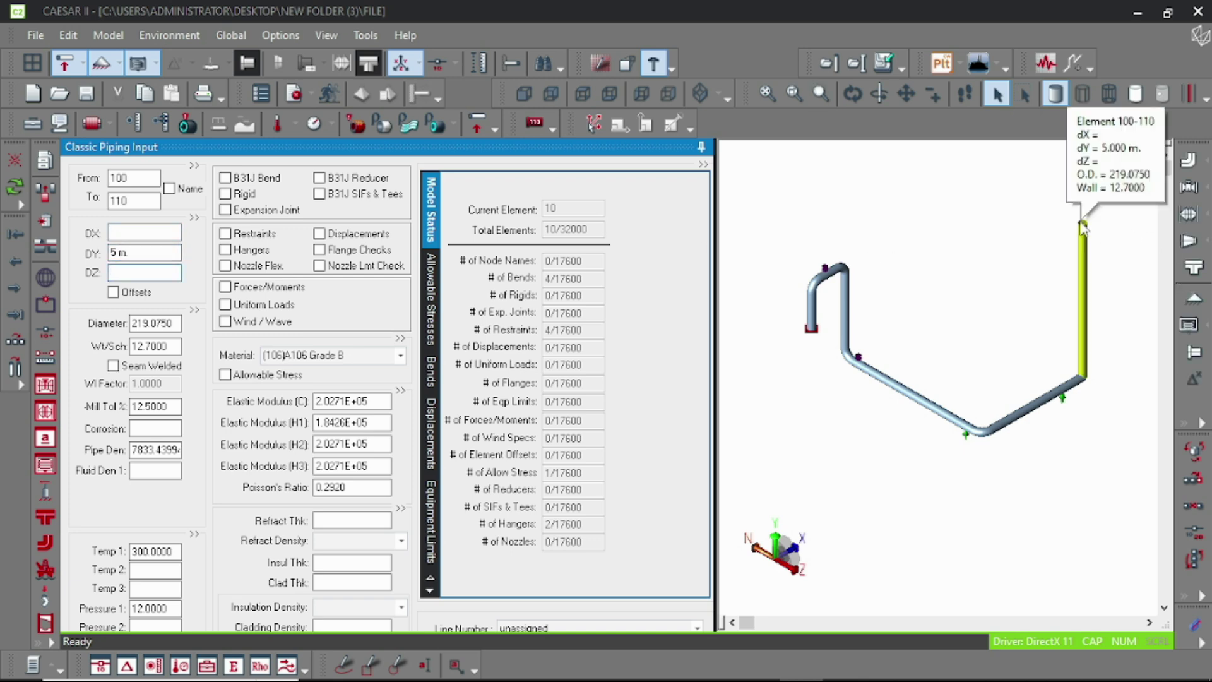
Step: Add element 110–120 with DZ -600 mm and a hanger at node 120
click(15, 344)
click(130, 251)
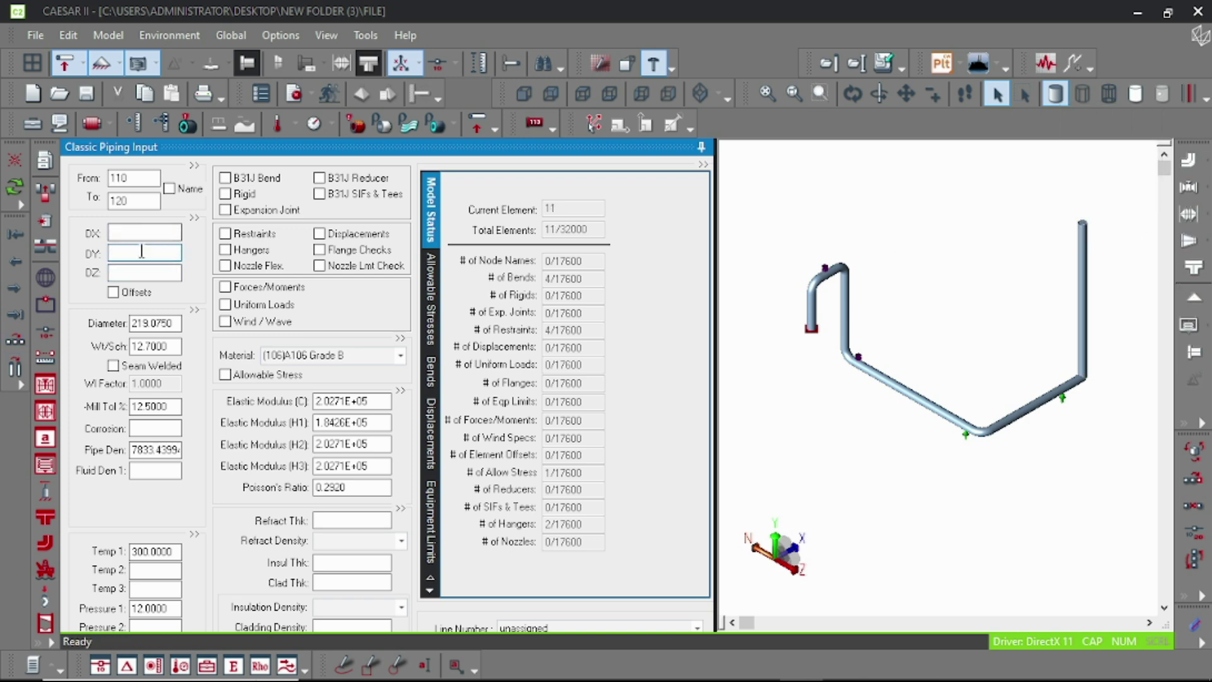
click(135, 271)
text(-600)
key(Tab)
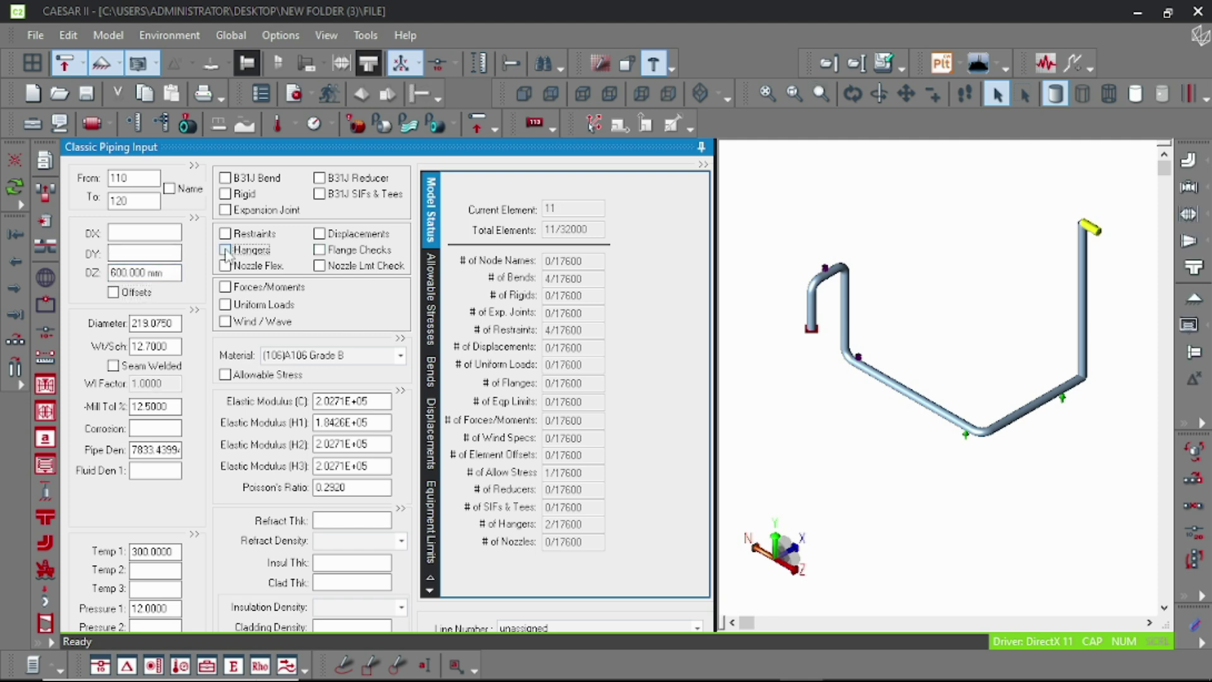
click(225, 250)
click(1067, 387)
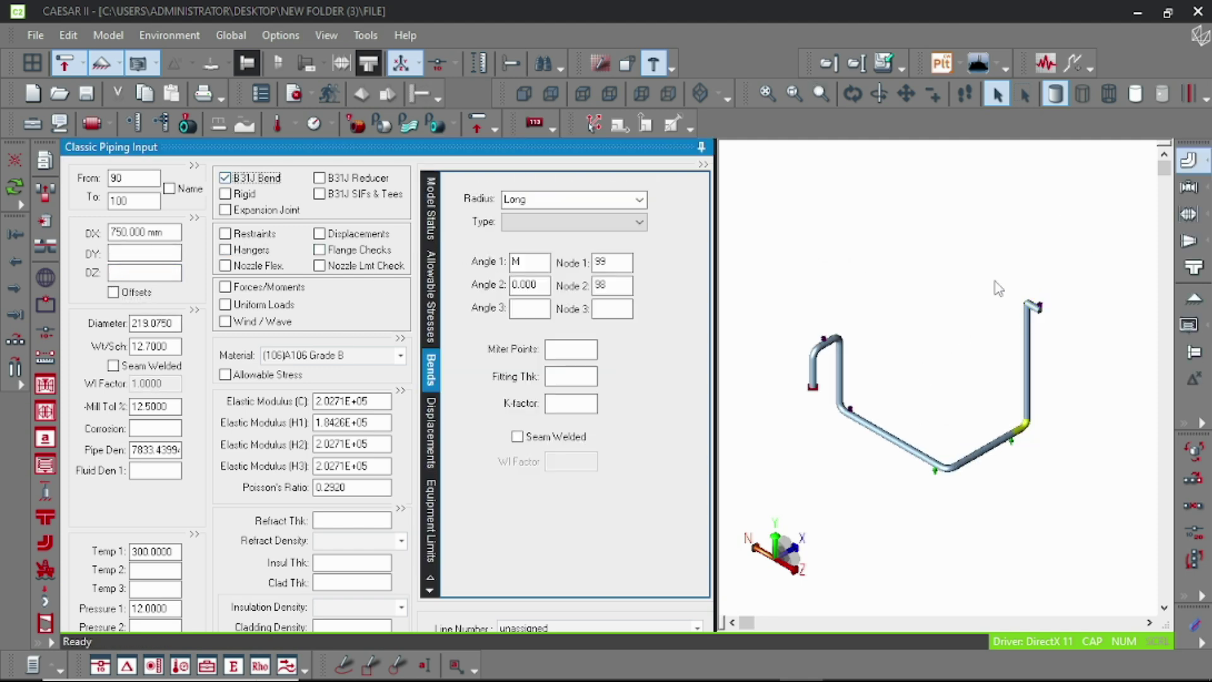
click(1034, 308)
scroll(947, 411, up, 2)
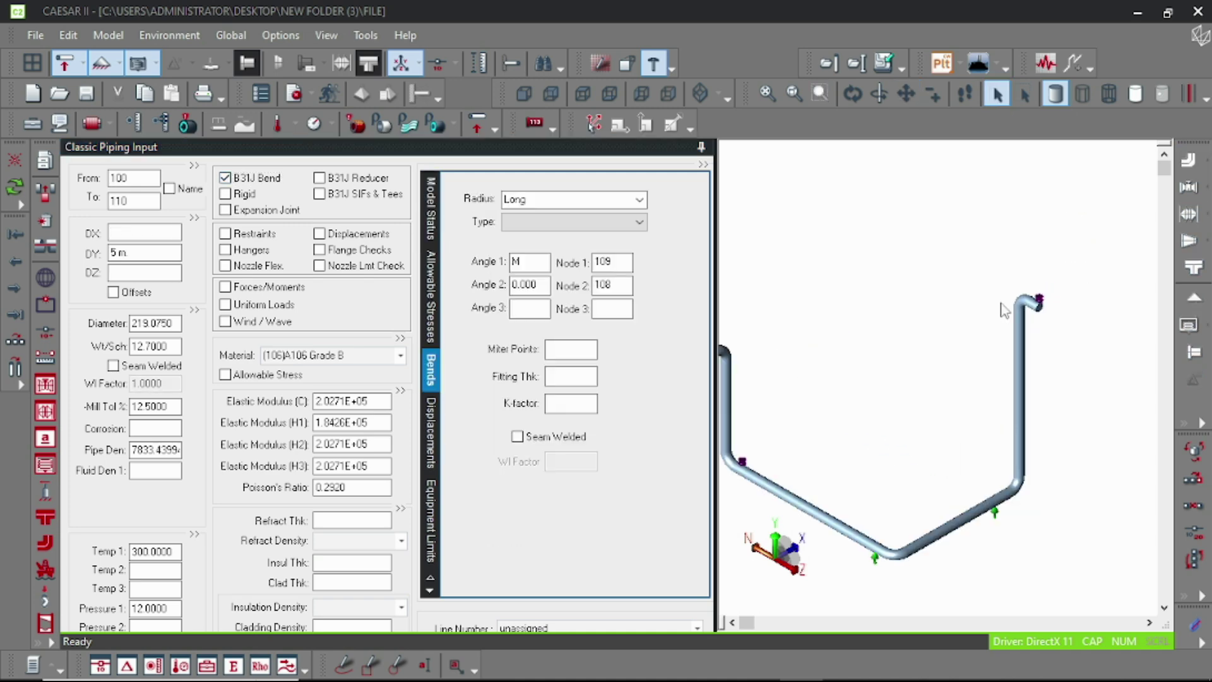
Step: Add elements 120–130 (DZ 2 m) and 130–140 (DX 3 m), anchoring node 140
click(44, 362)
click(136, 273)
text(2 m)
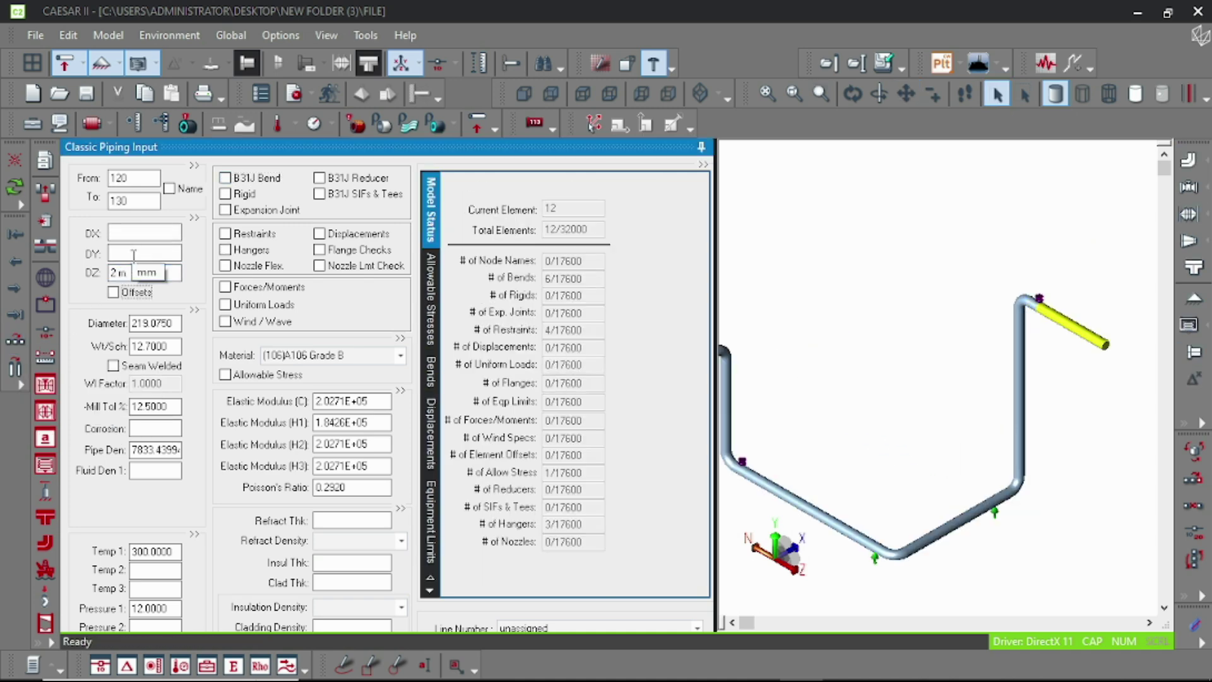
key(Return)
click(44, 362)
text(300)
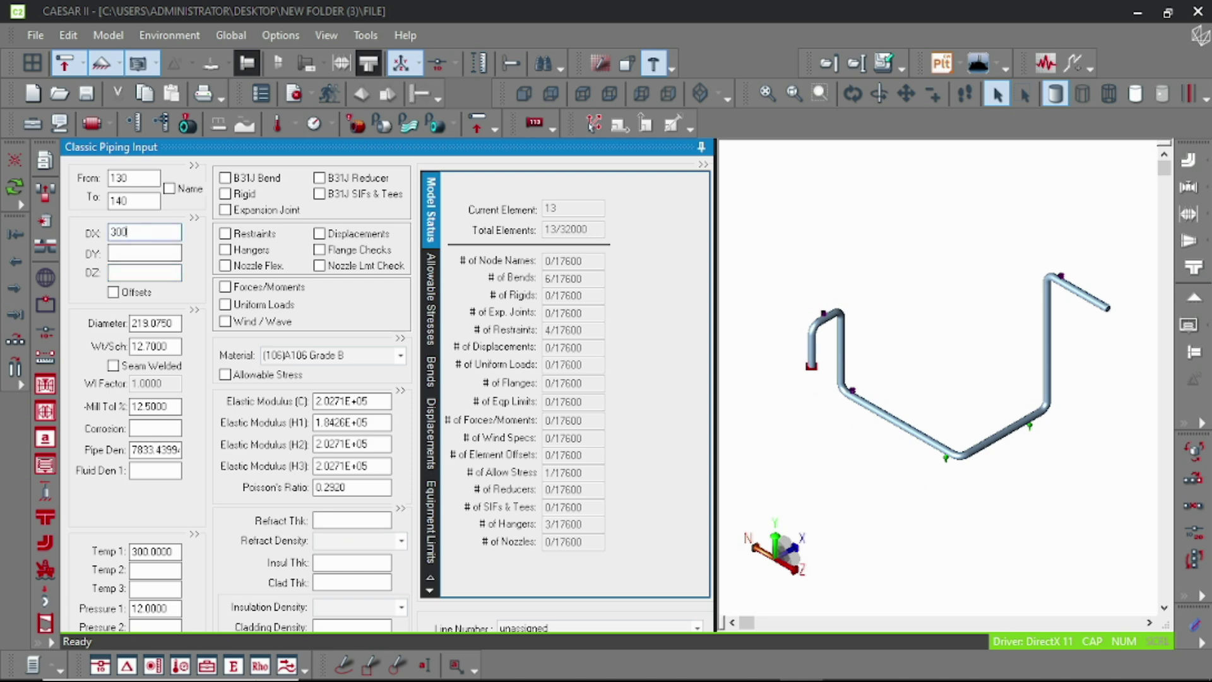
text(m)
key(Return)
key(alt+r)
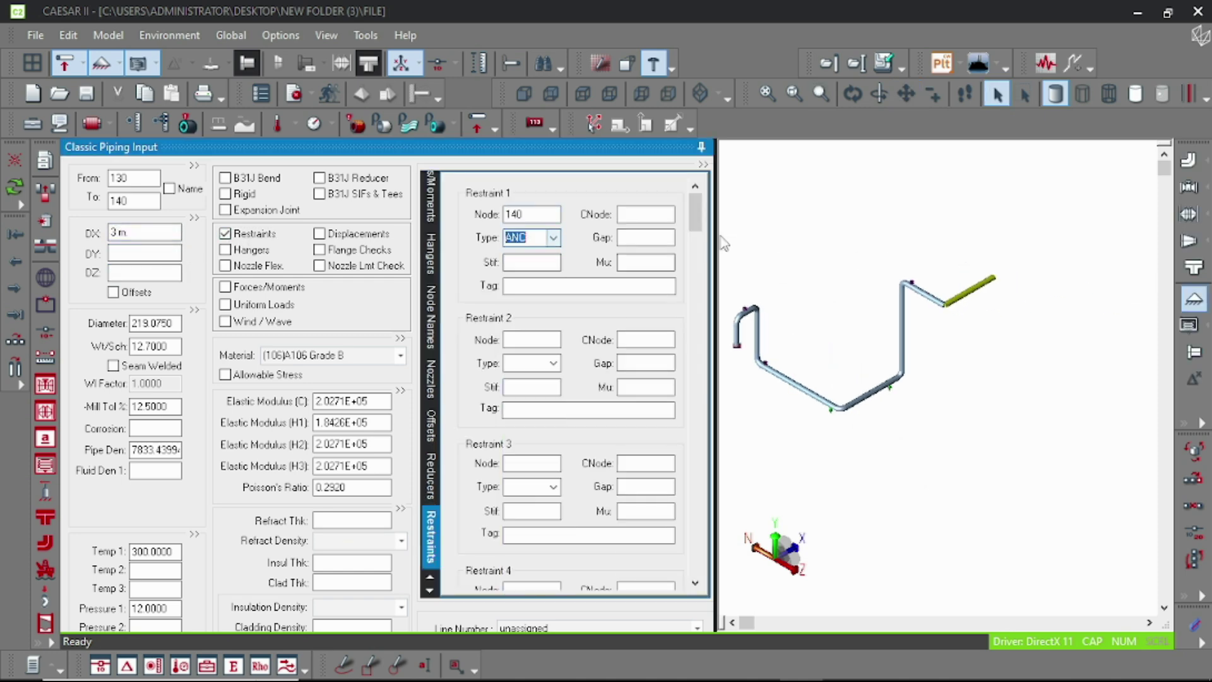
Step: Enter a fluid density of 1000 on element 120–130, then an 80 mm insulation thickness
key(Page_Up)
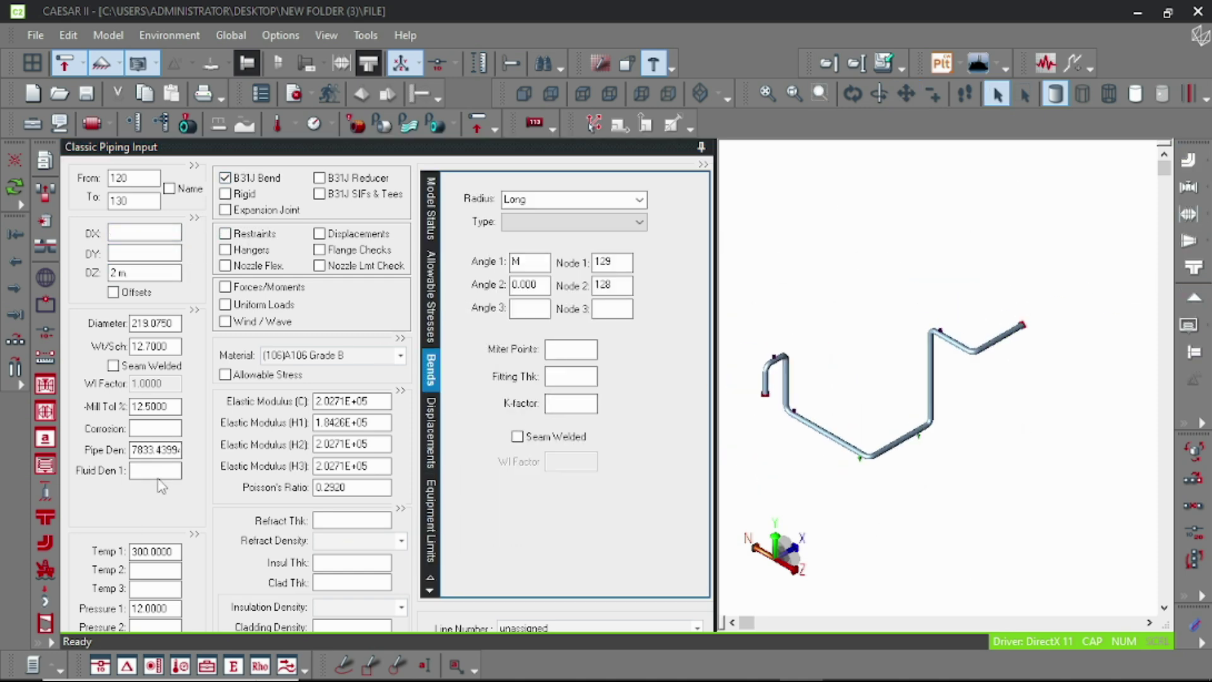
click(168, 474)
text(1000)
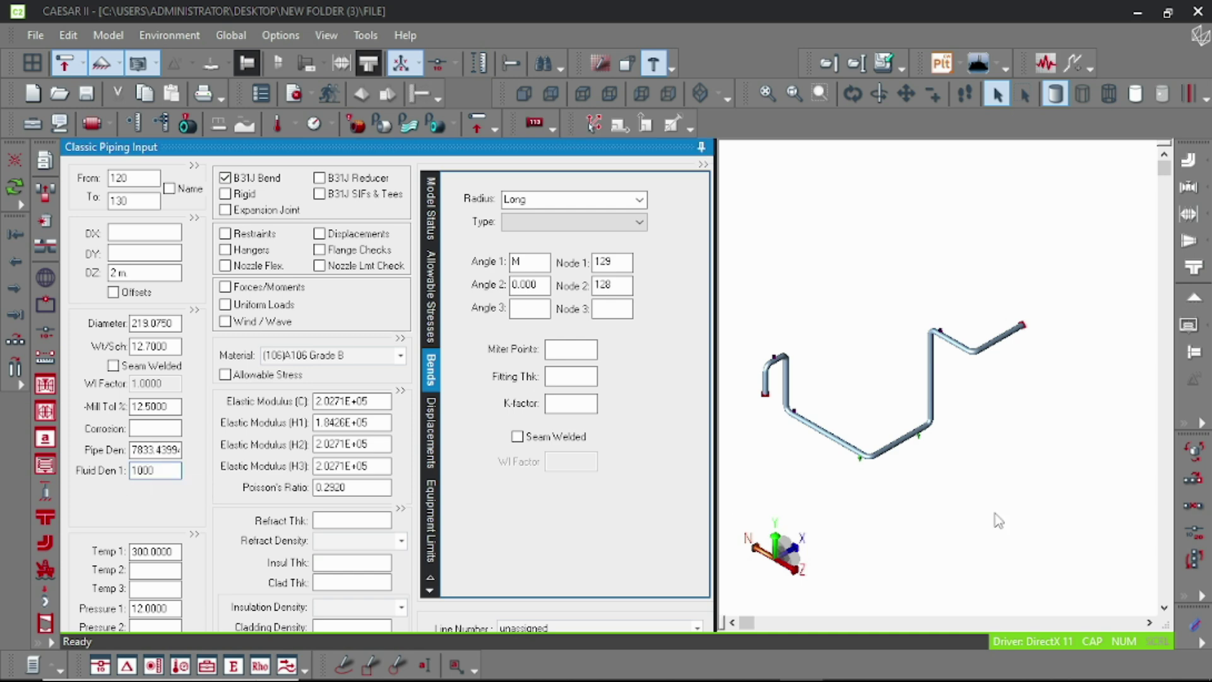
click(1100, 412)
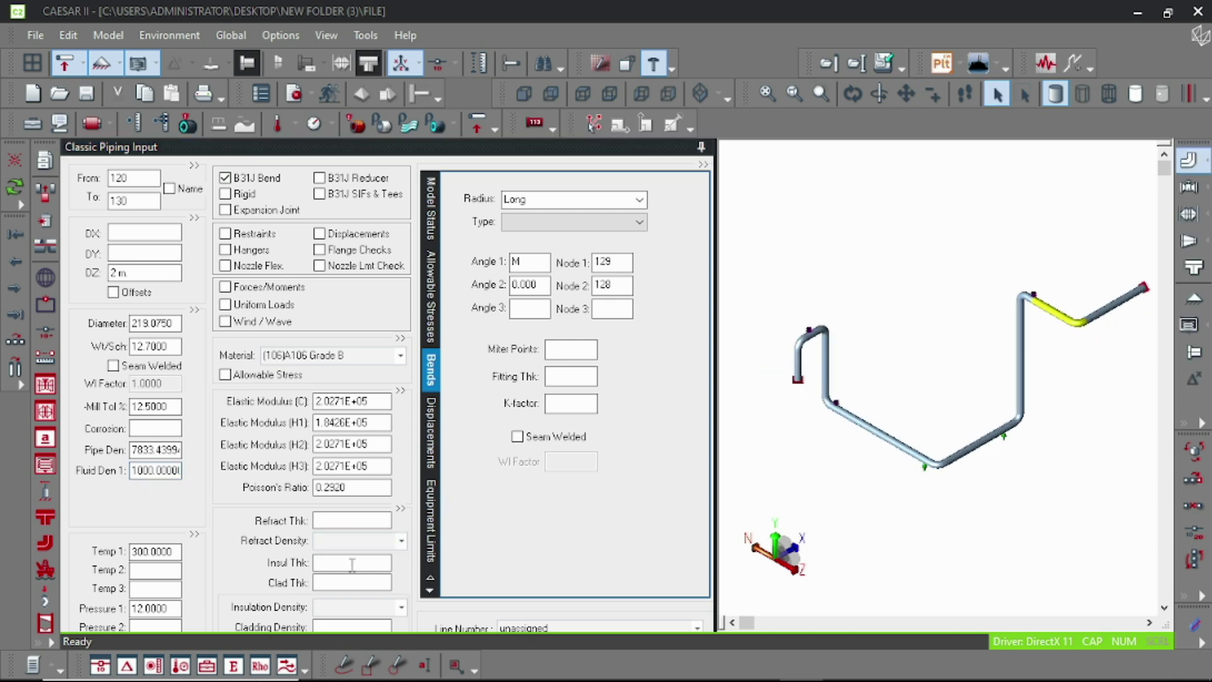
click(353, 563)
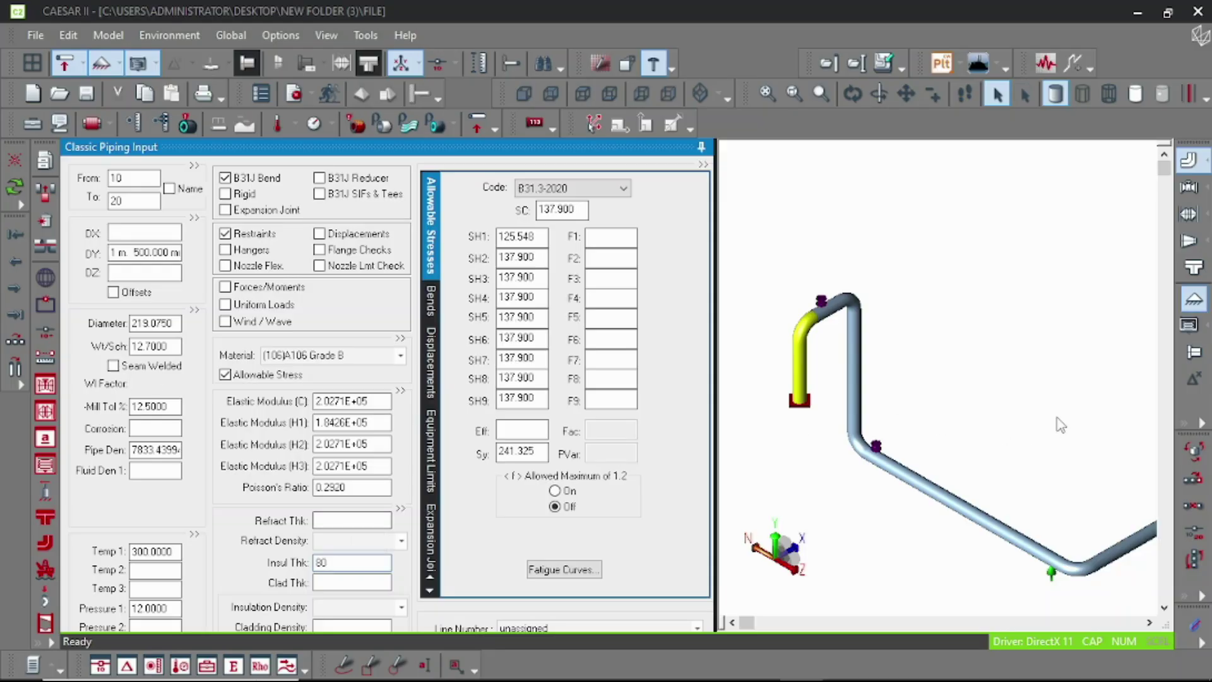
Step: Choose Perlite/Celo-Temp insulation density (136.15793) and zoom the 3D view to check the model
click(402, 607)
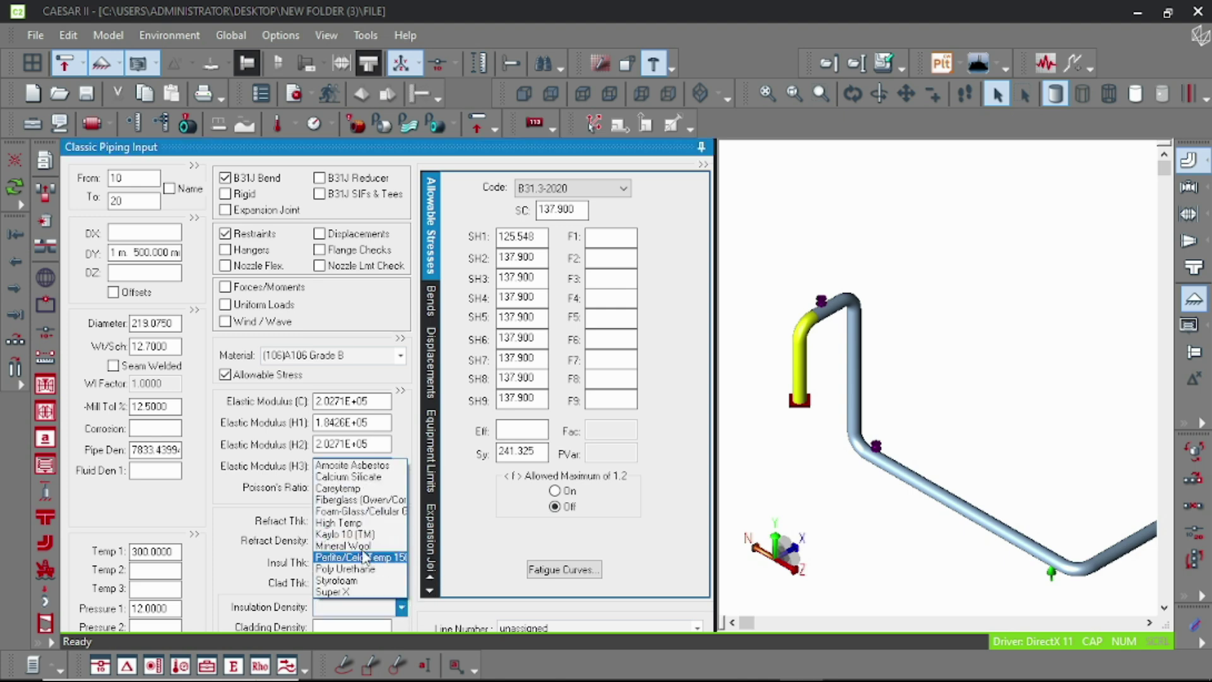
click(364, 557)
scroll(1050, 333, down, 5)
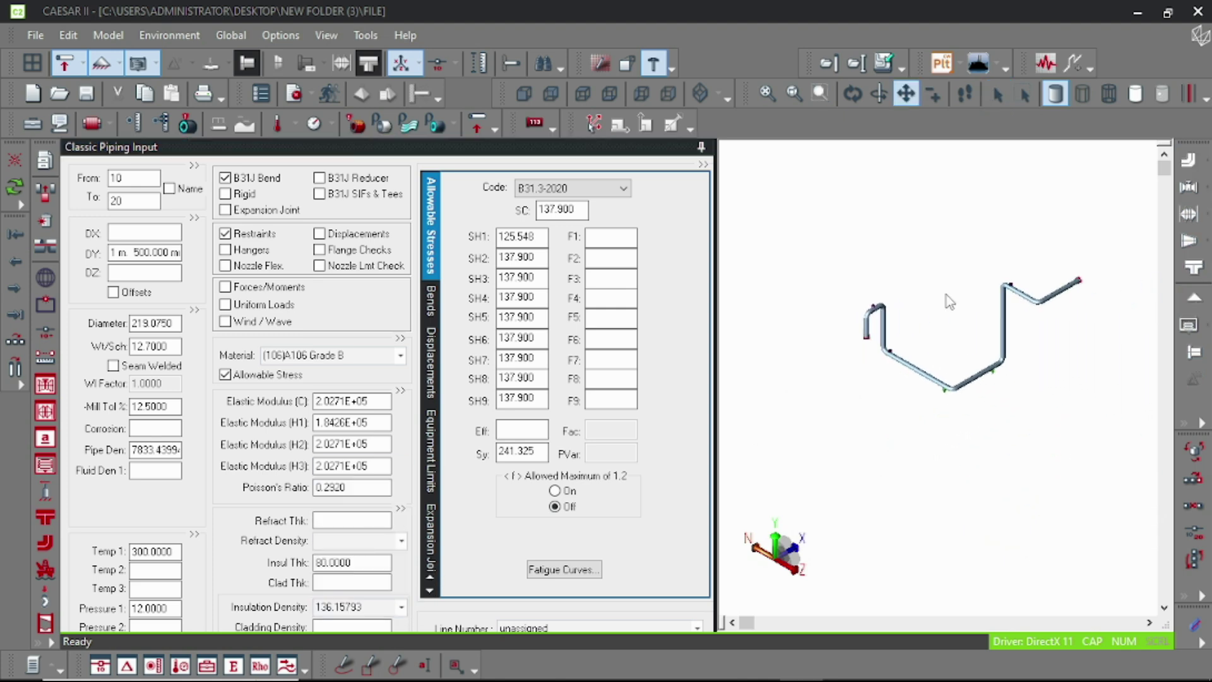
scroll(948, 302, up, 5)
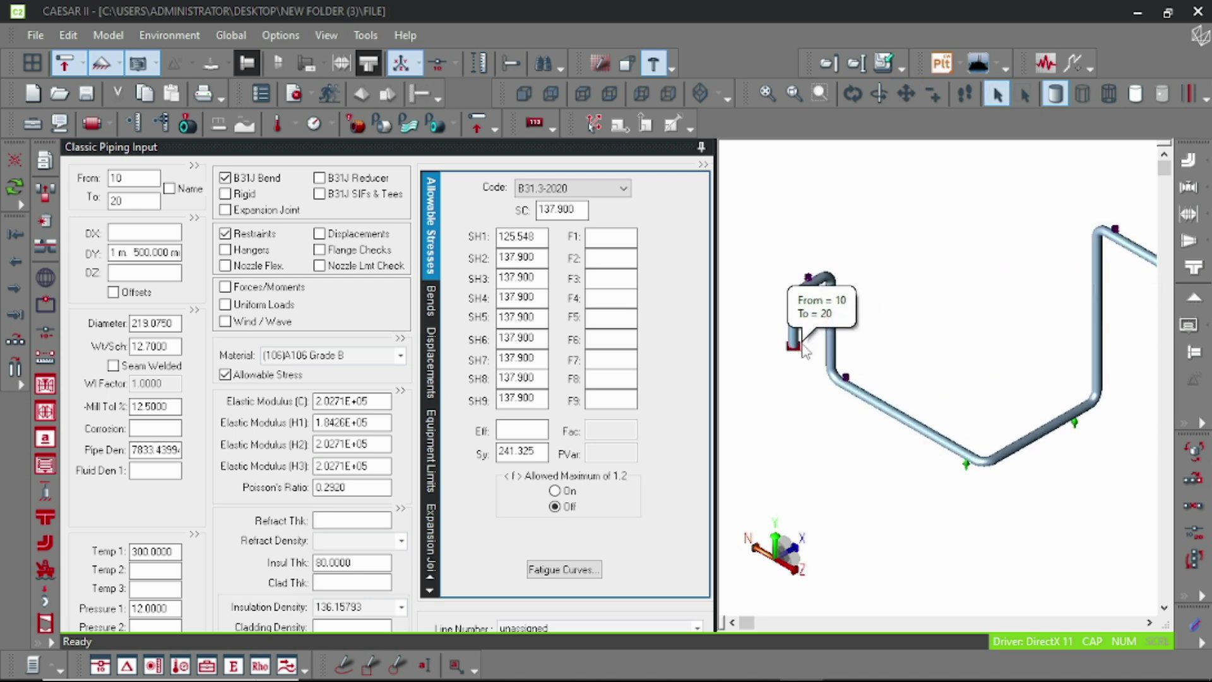
mouse_move(798, 351)
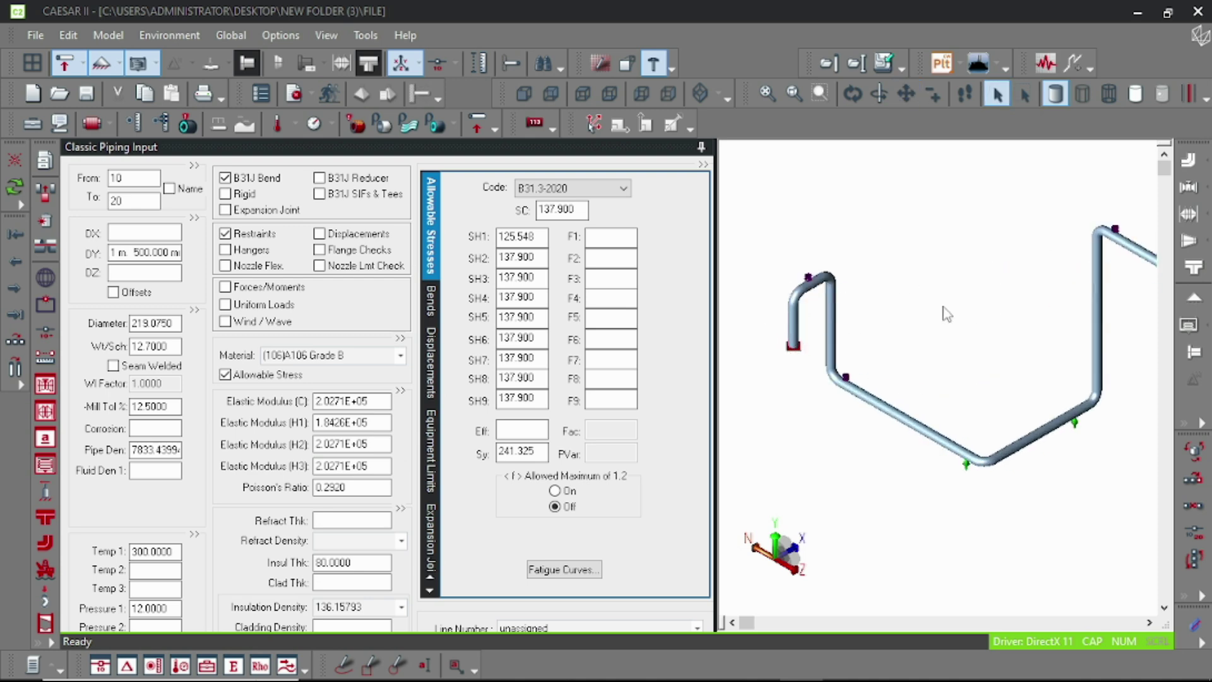
scroll(947, 316, down, 3)
scroll(914, 344, down, 1)
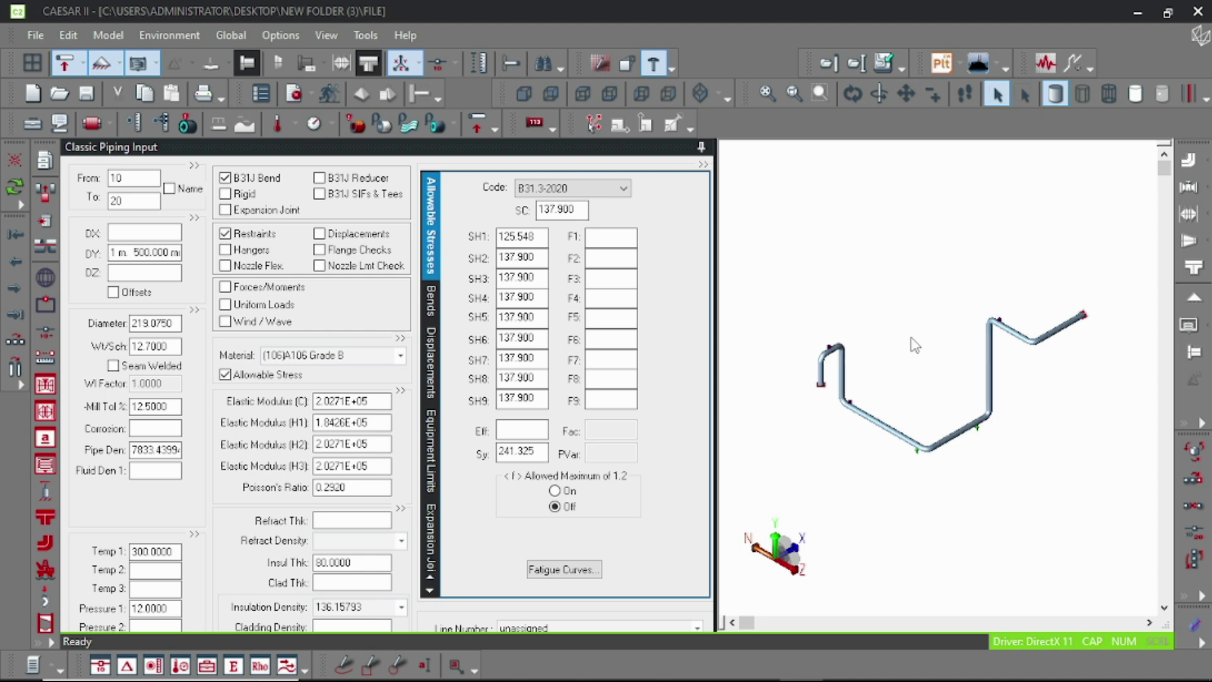
scroll(914, 344, up, 2)
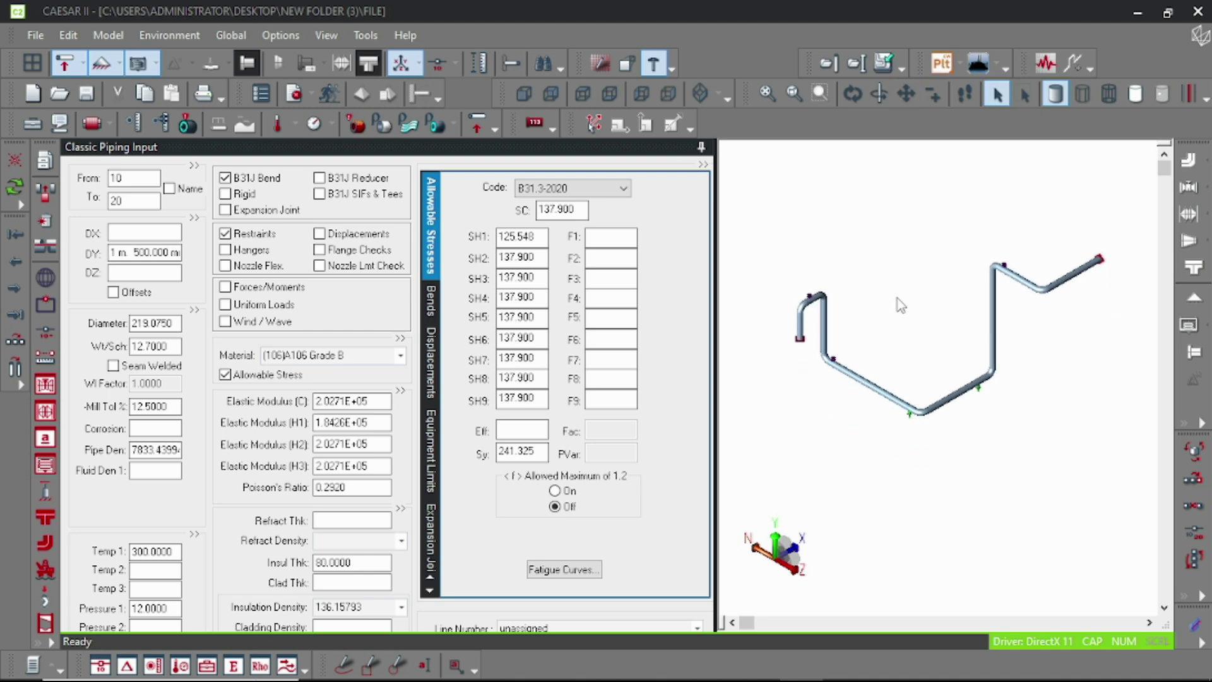
scroll(903, 300, up, 3)
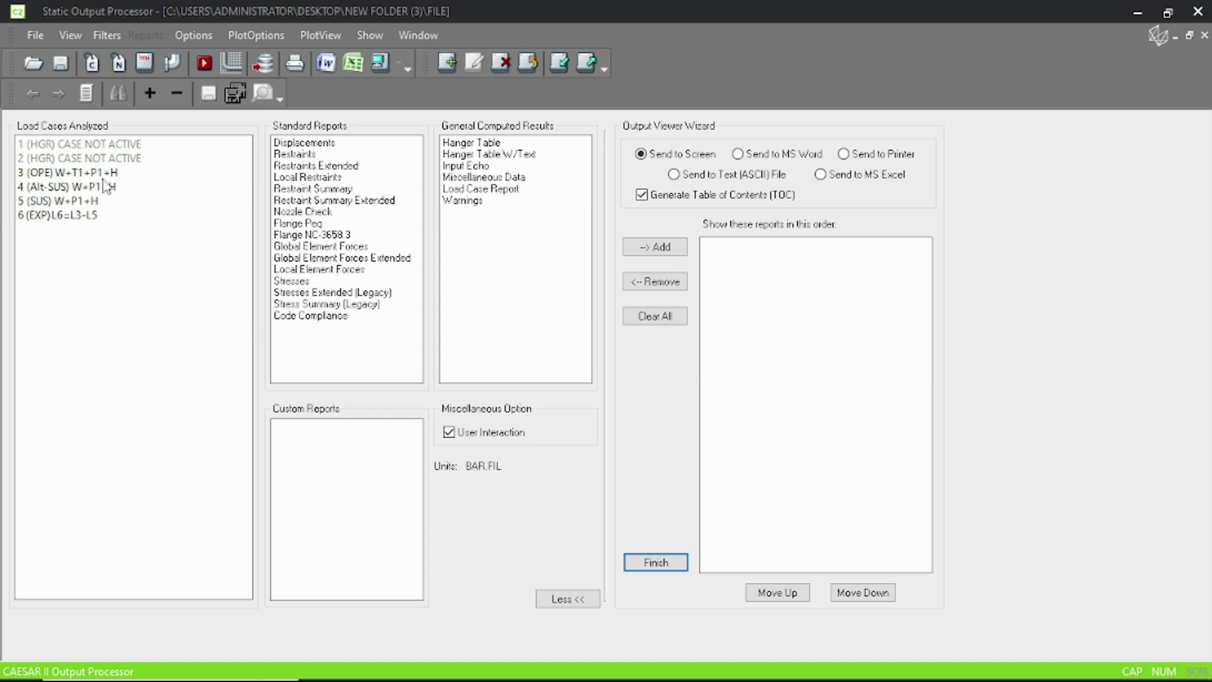
click(468, 144)
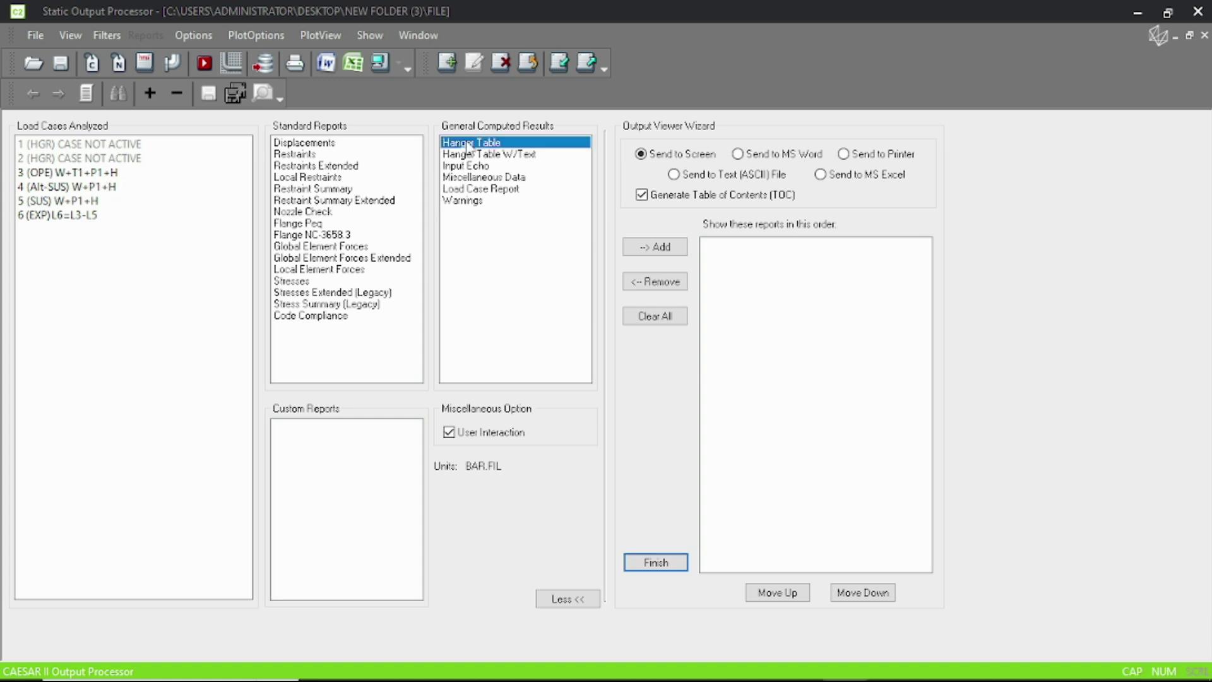
click(99, 218)
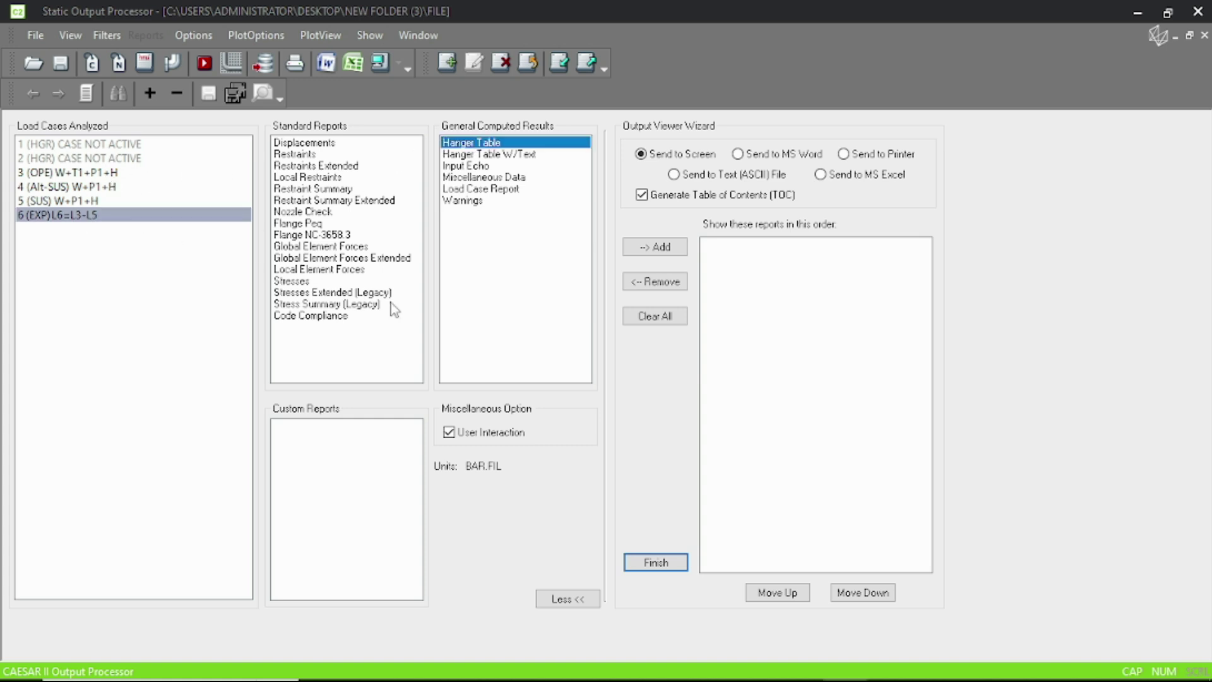
click(306, 281)
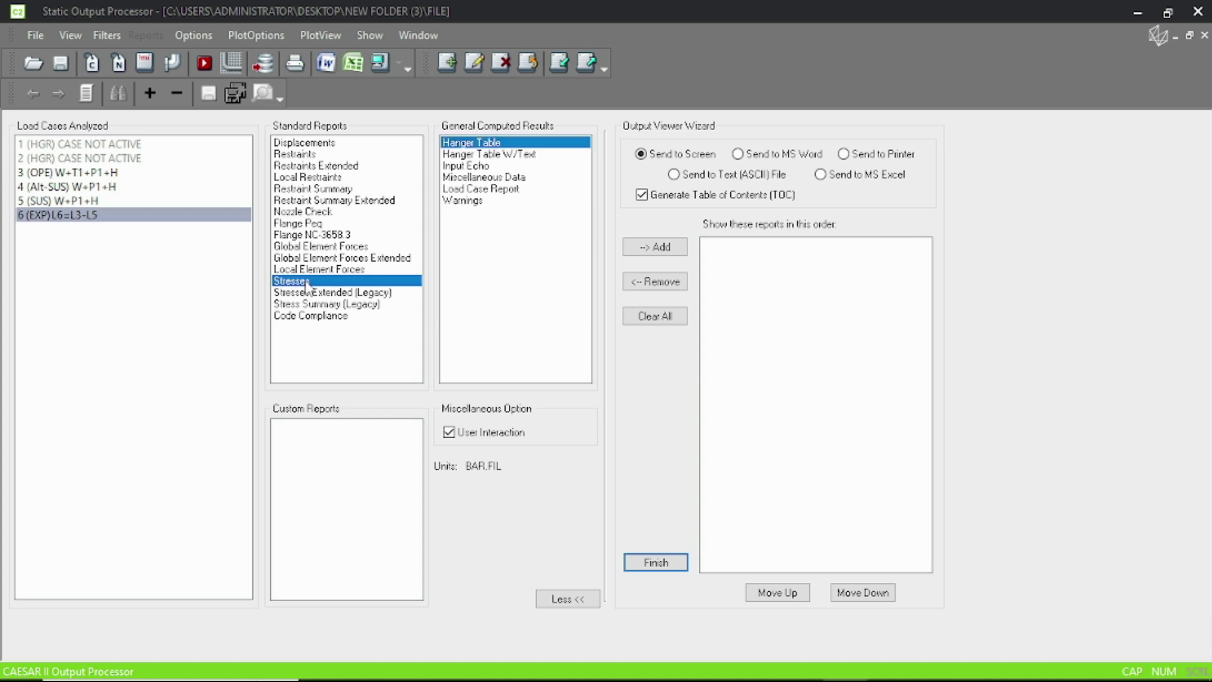
click(381, 66)
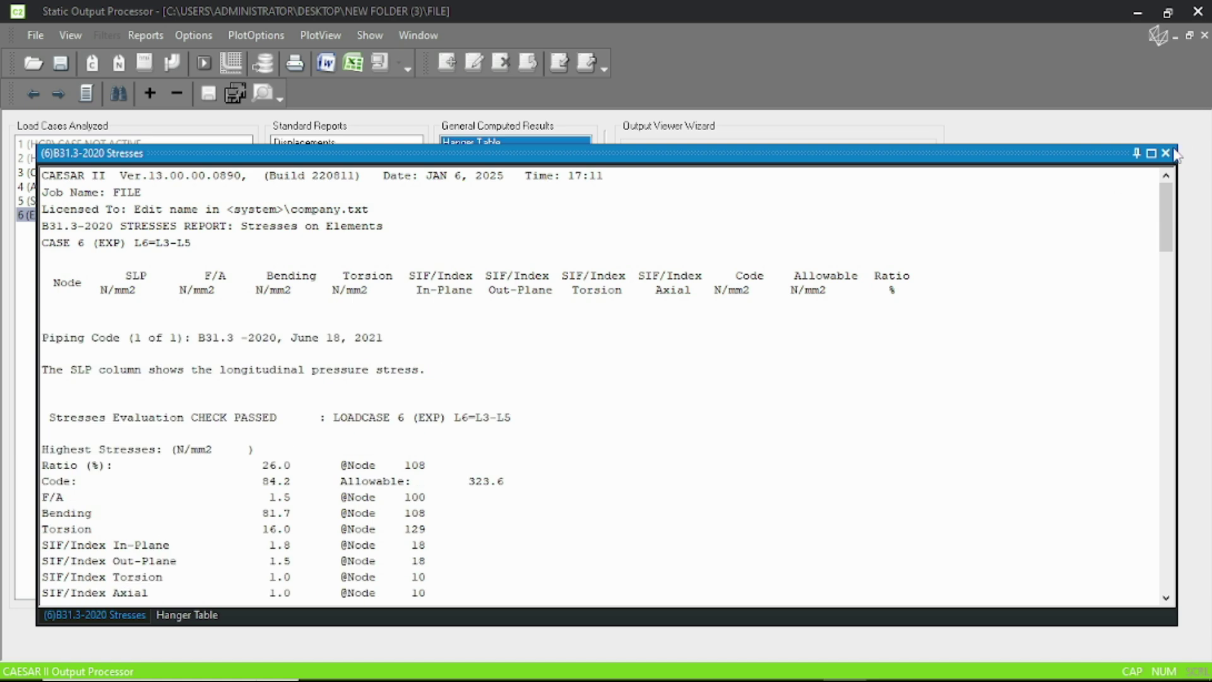
click(1166, 154)
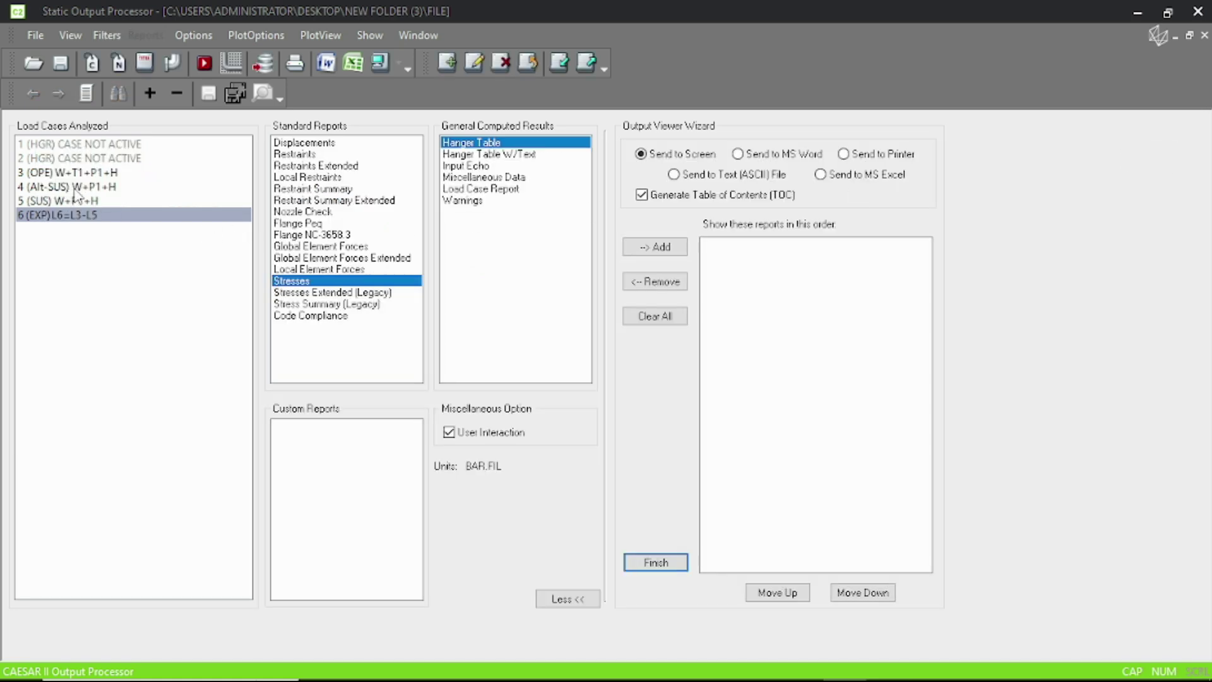
Step: Display the Restraint Summary Extended report for load case 5 (SUS) on the terminal
click(76, 201)
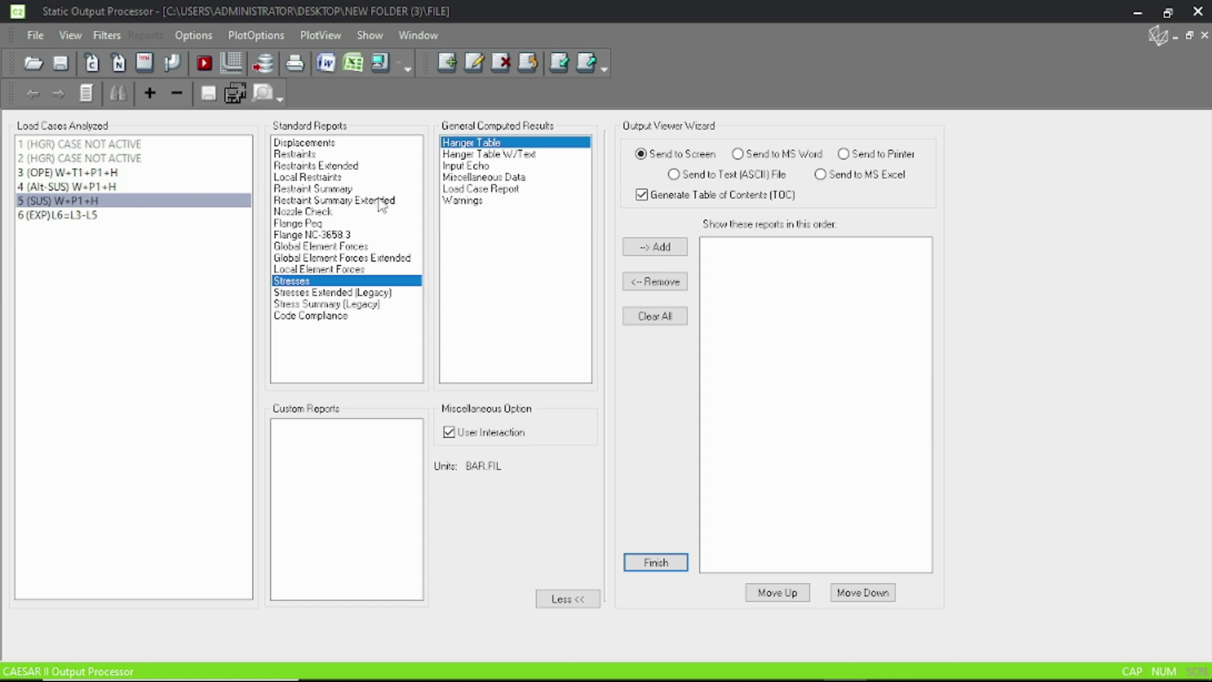
click(330, 190)
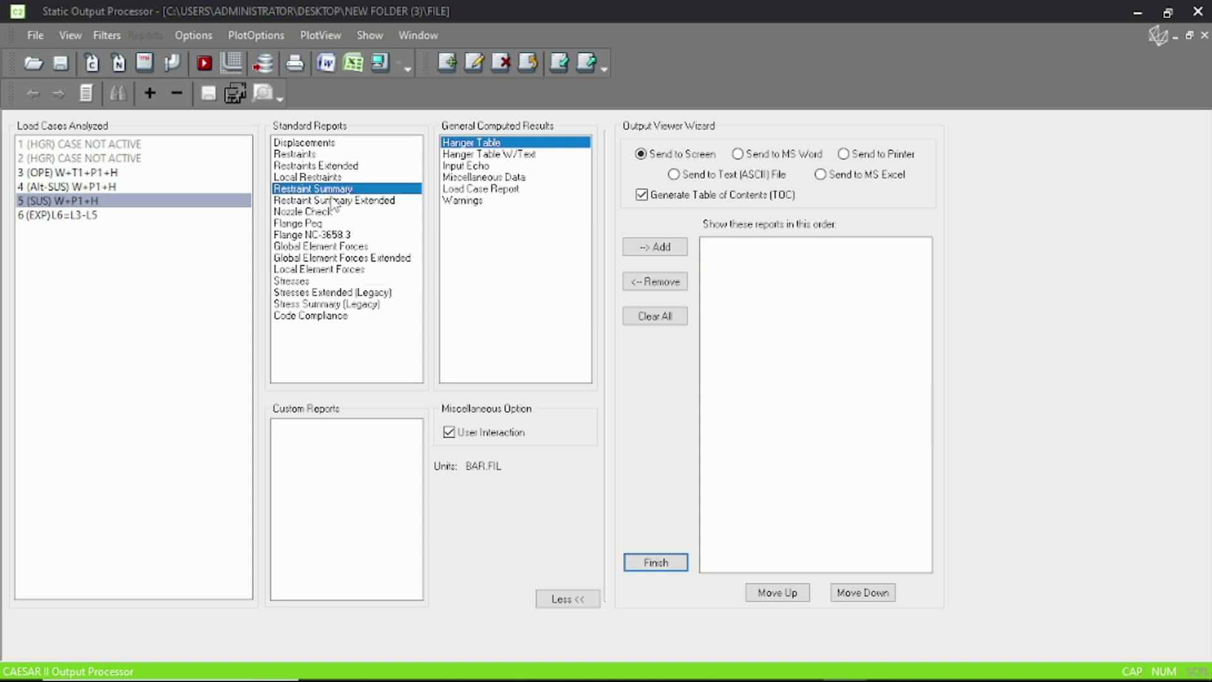
click(381, 63)
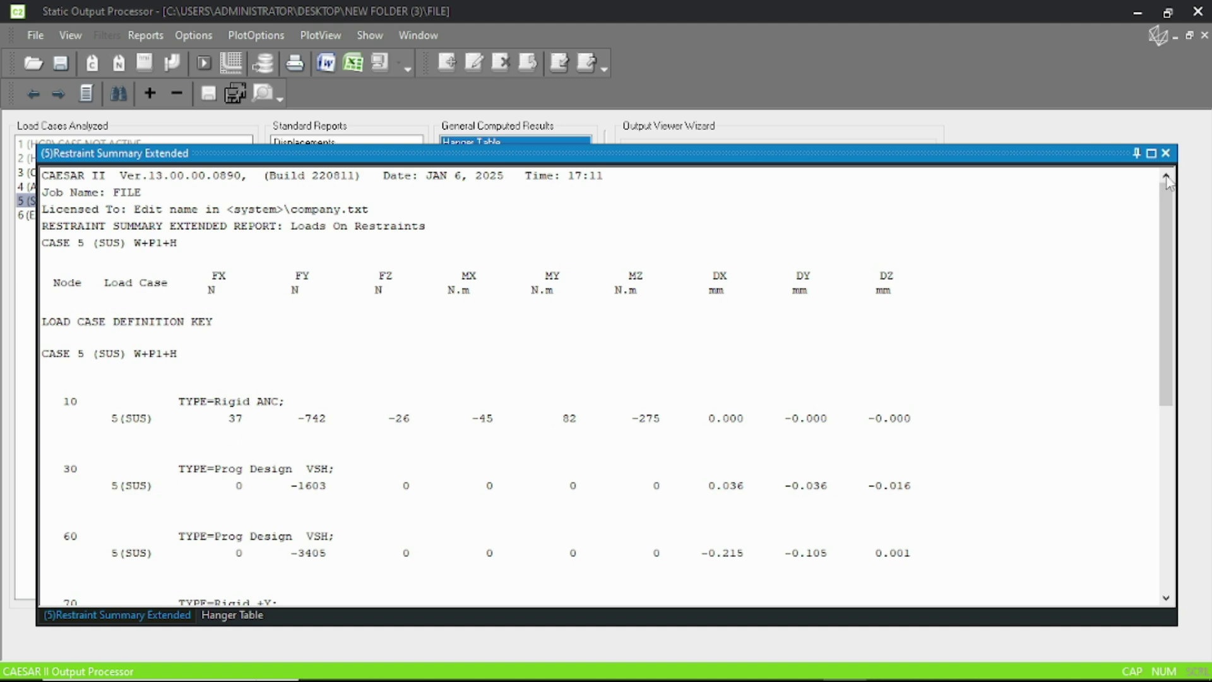
Step: View the Hanger Table for nodes 30, 60 and 120, then go back to piping input
click(1166, 153)
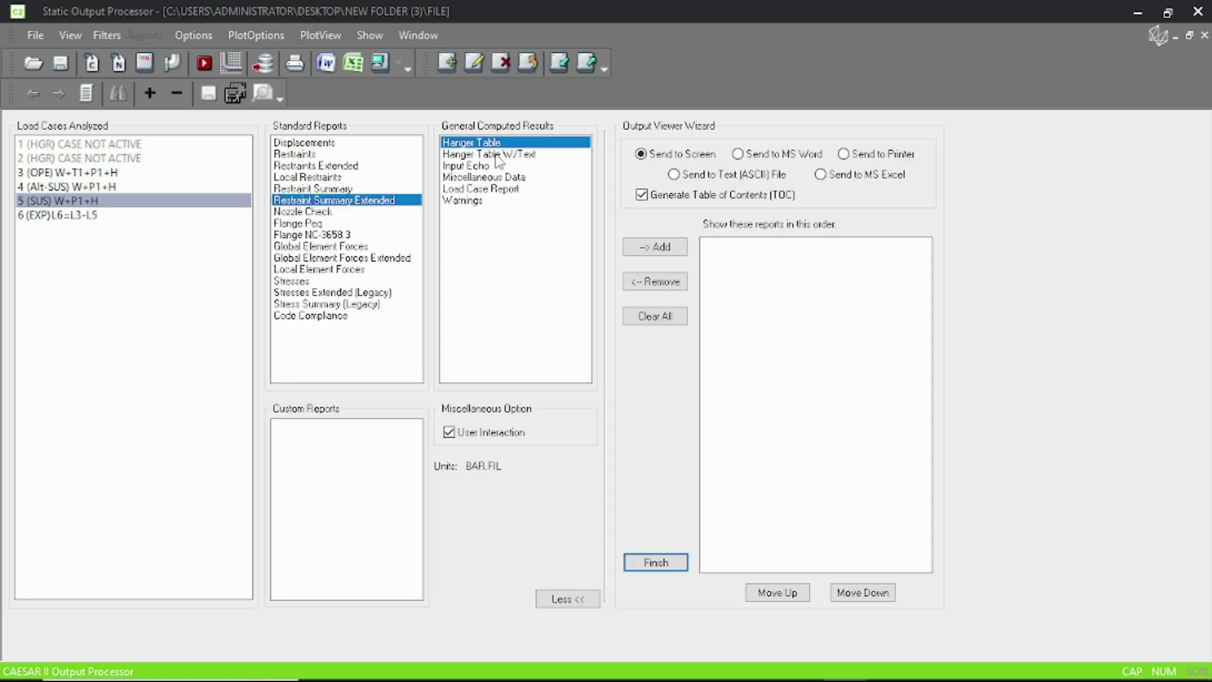
click(657, 248)
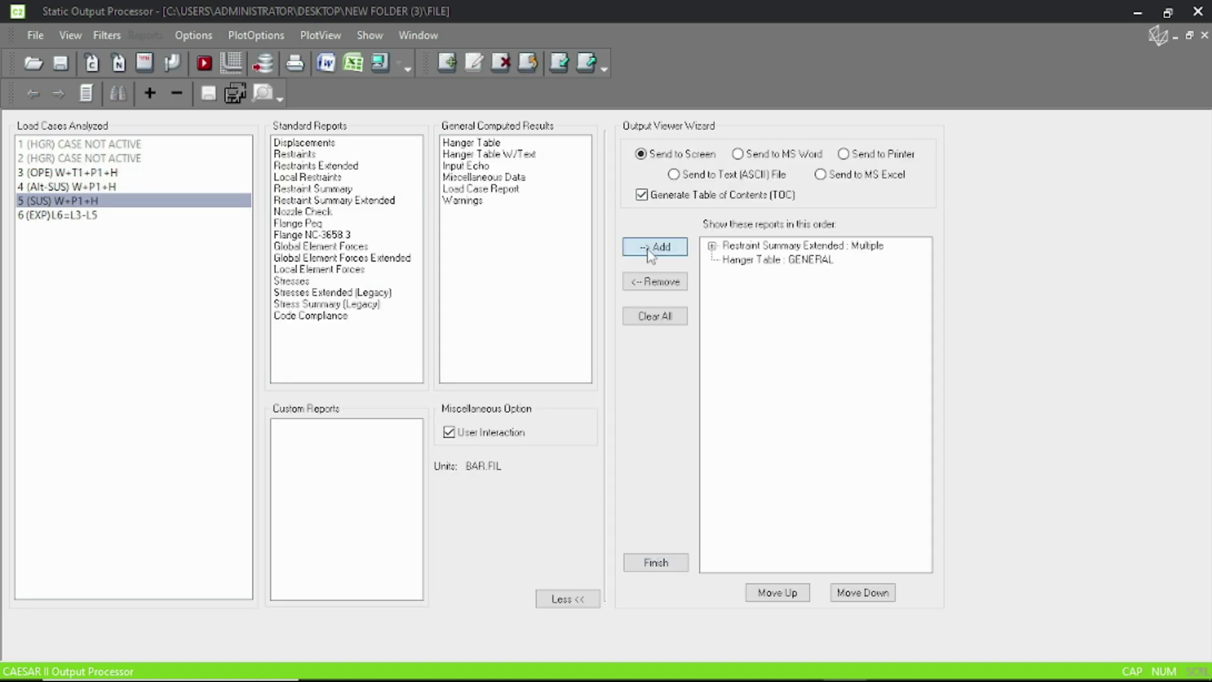
click(673, 282)
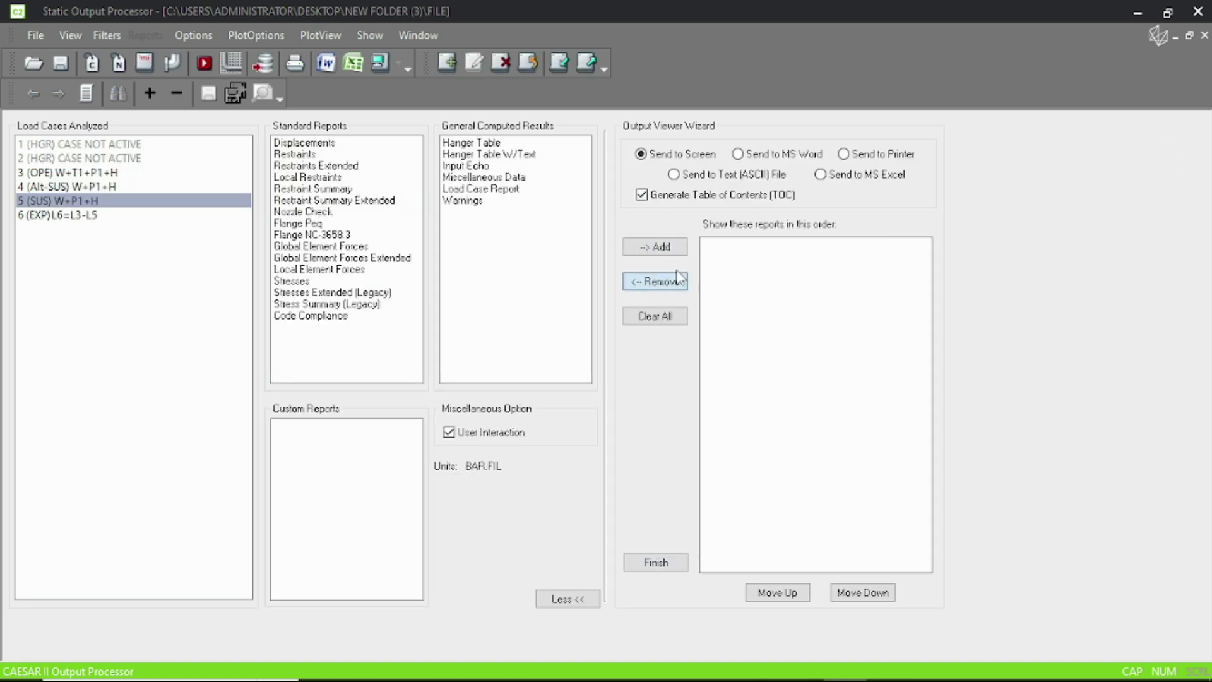
click(475, 144)
click(380, 61)
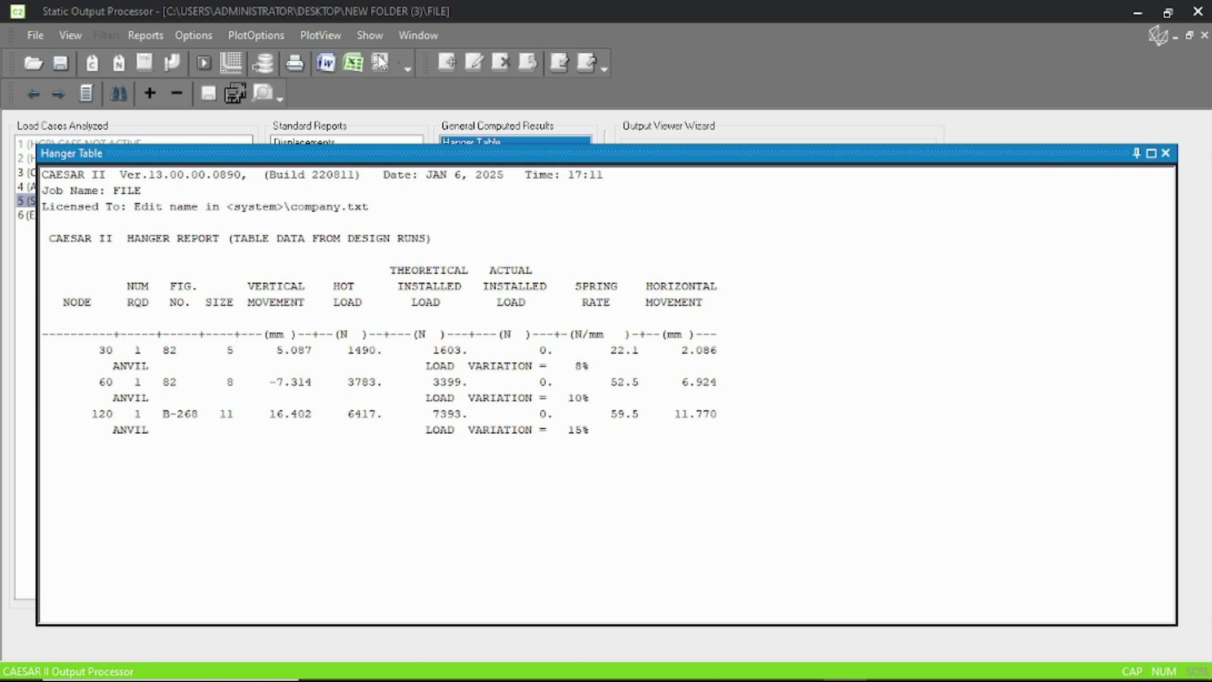
click(1165, 153)
click(172, 63)
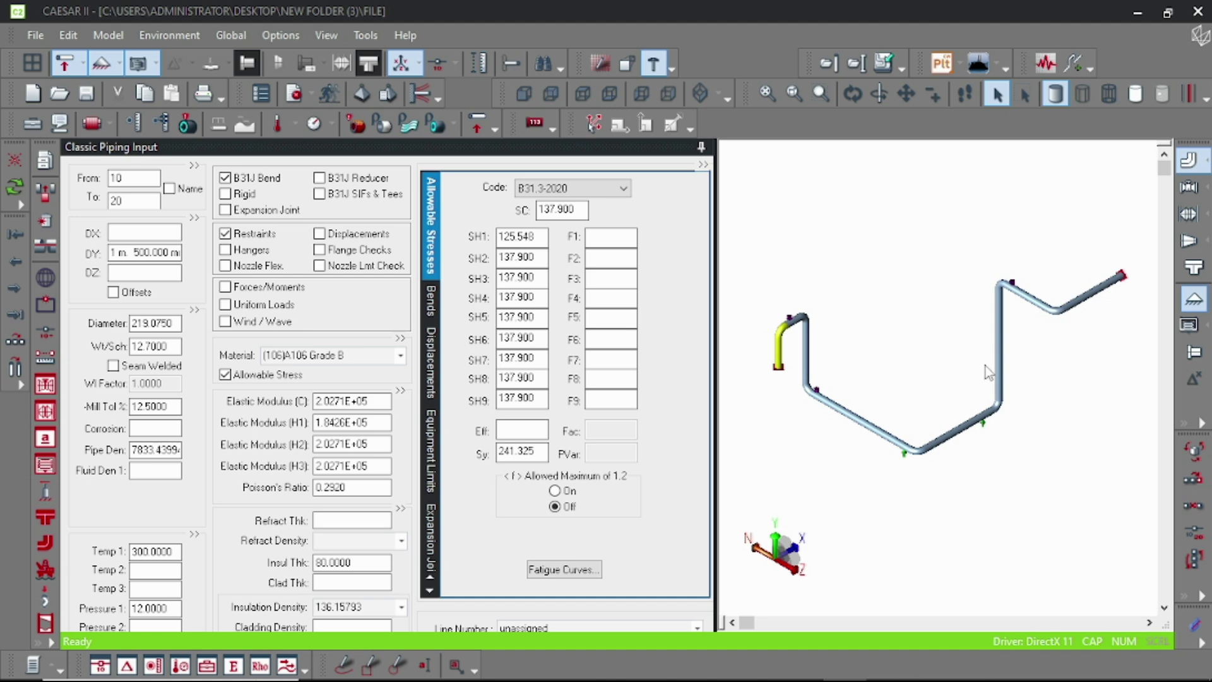
Step: Copy the FILE job, rename the duplicate 'FILE - ALIGN', and open it
click(61, 95)
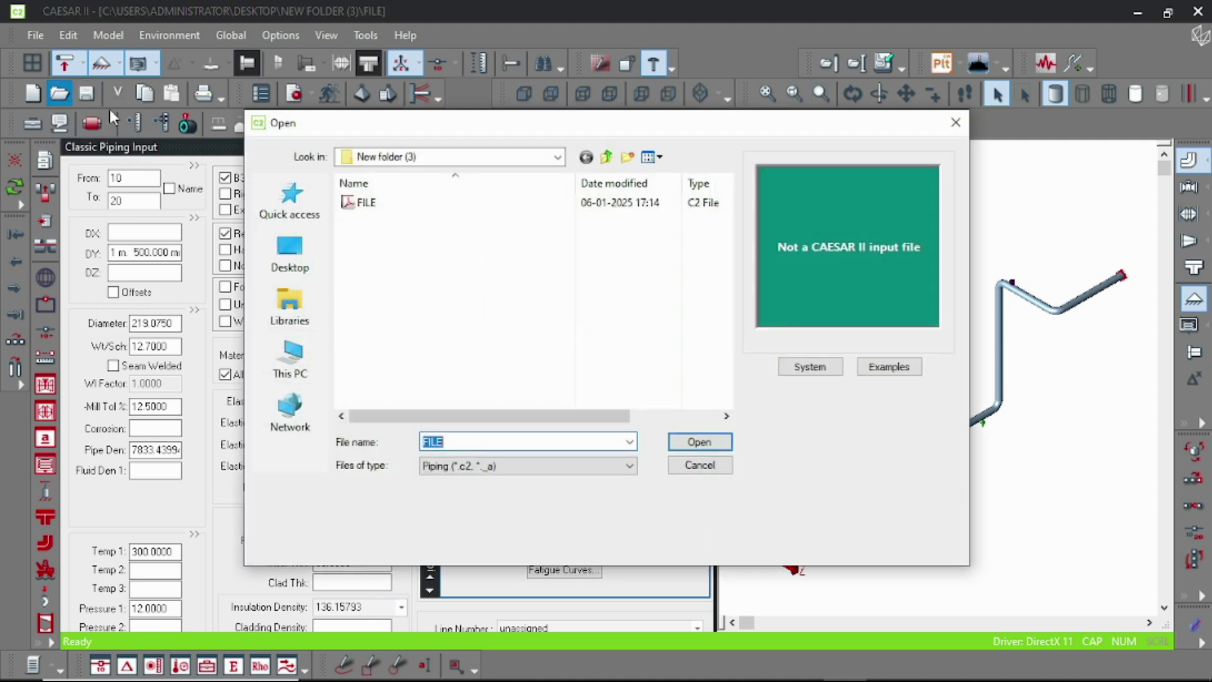
click(373, 203)
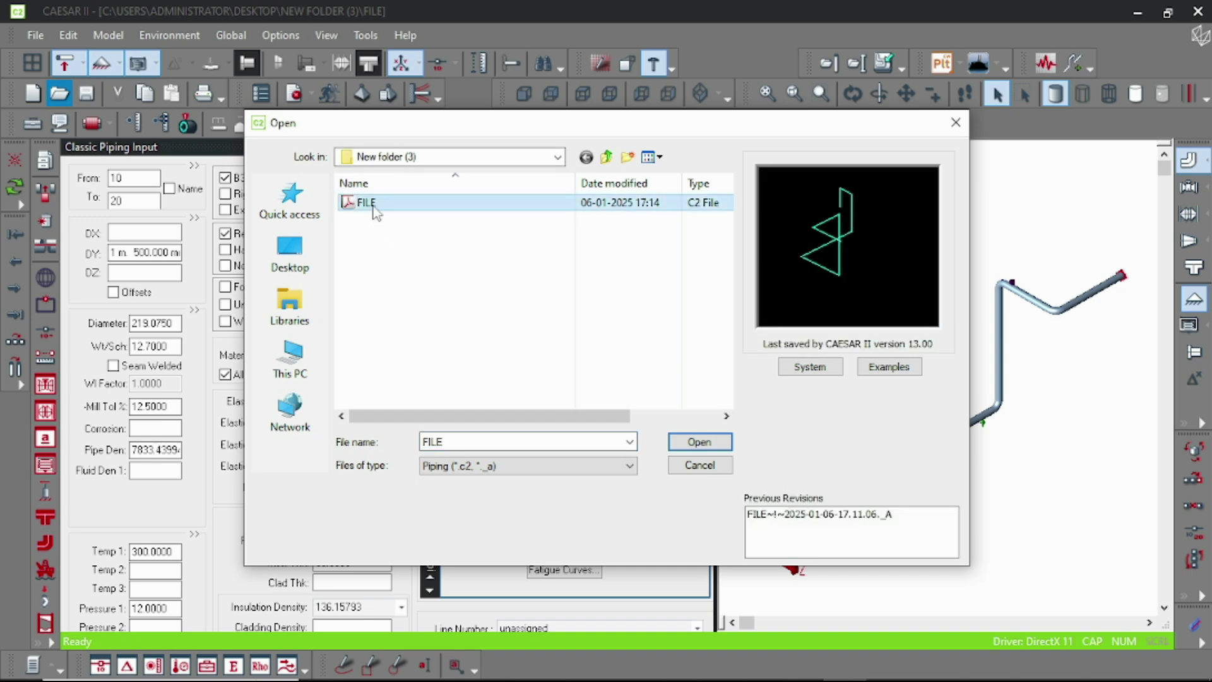
key(ctrl+c)
key(ctrl+v)
key(F2)
text(FILE - ALIGN)
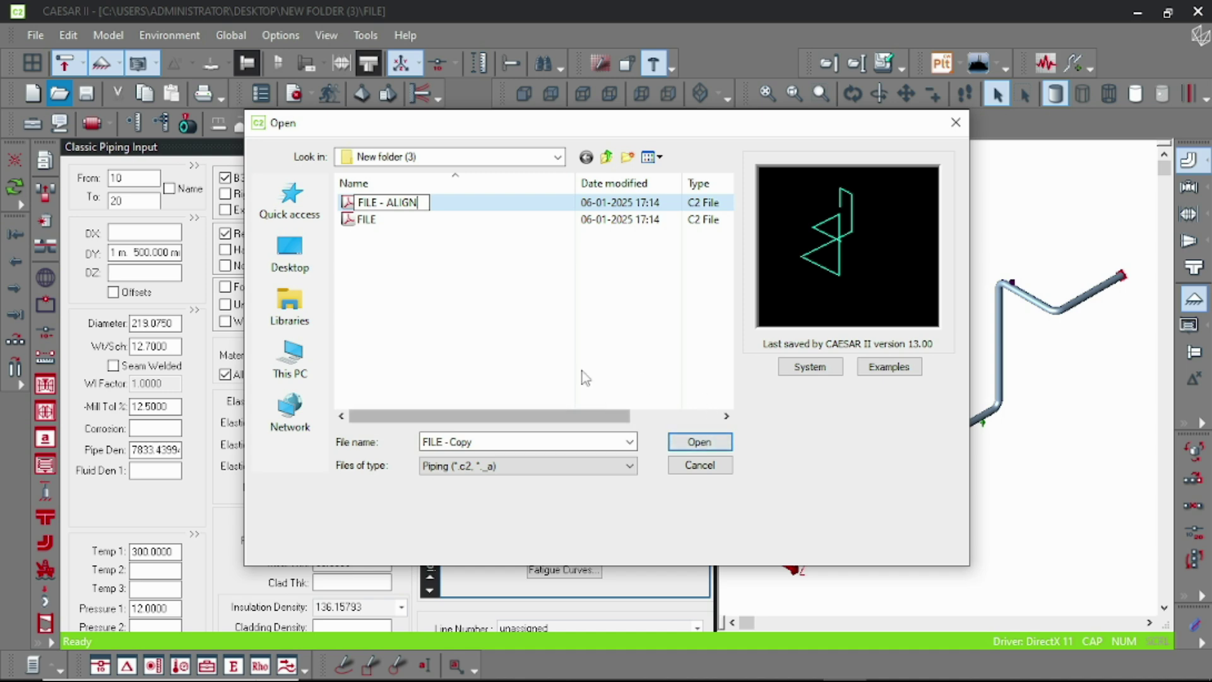
key(Return)
double_click(461, 204)
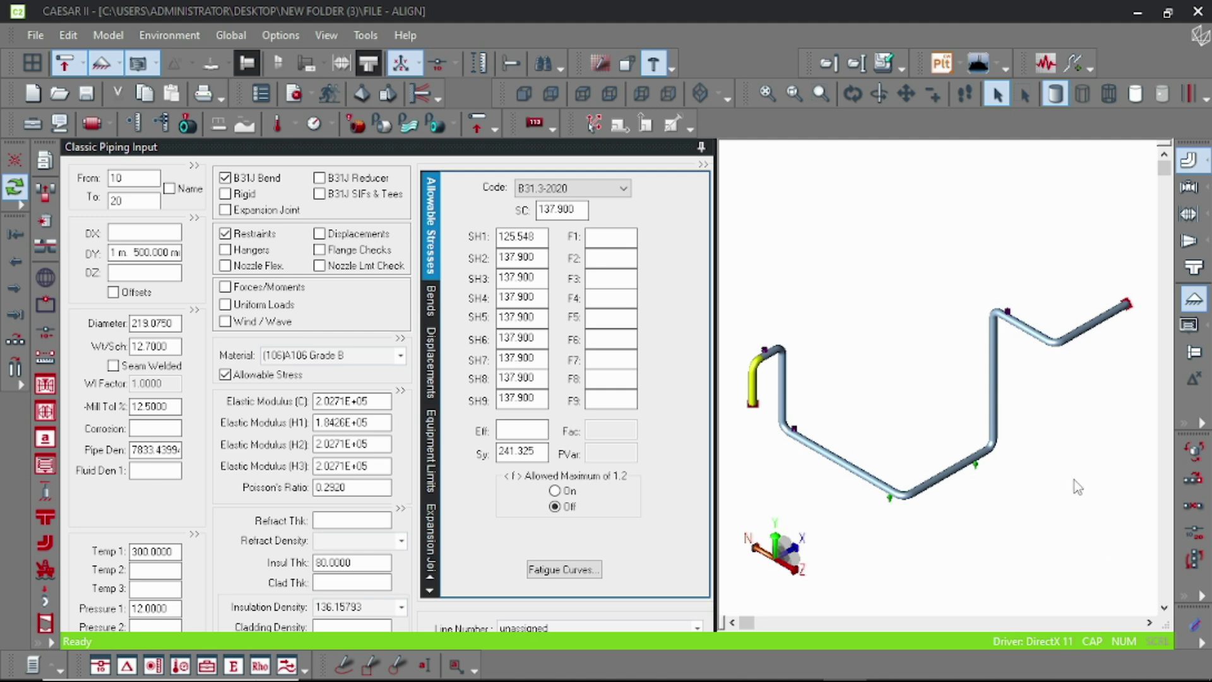
Step: Delete the node 10 anchor from element 10–20 and bring up node 30's hanger data
scroll(786, 452, up, 1)
scroll(793, 473, down, 1)
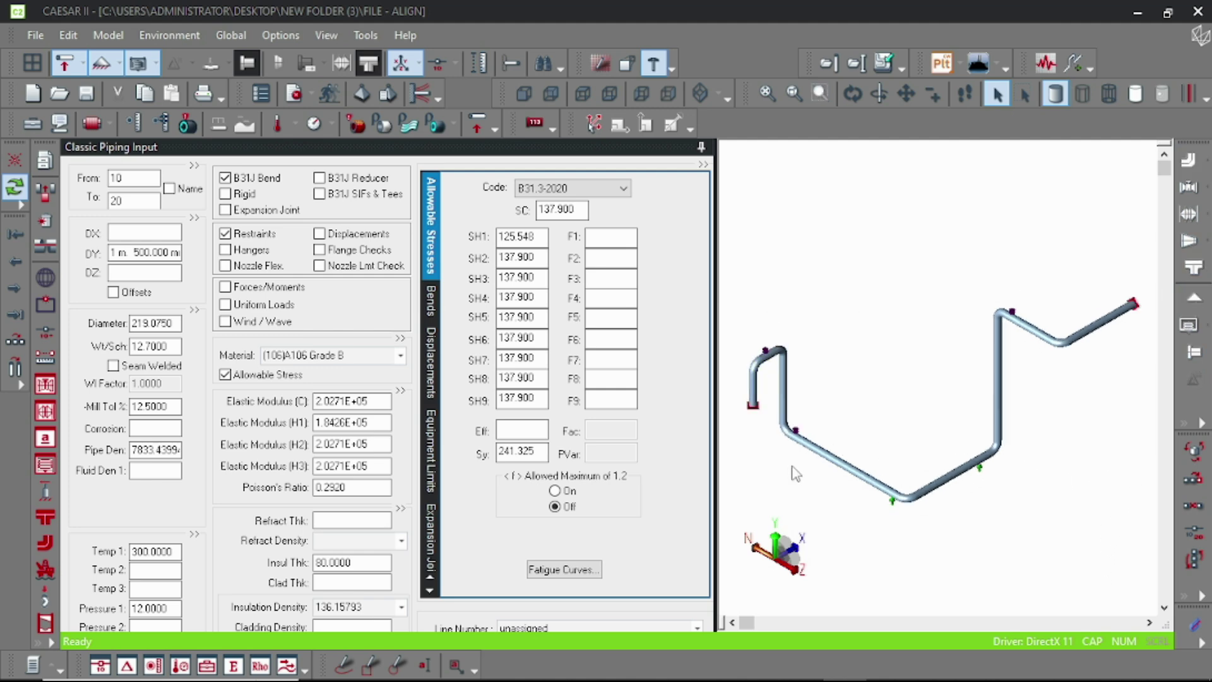
scroll(795, 473, up, 1)
scroll(825, 361, up, 2)
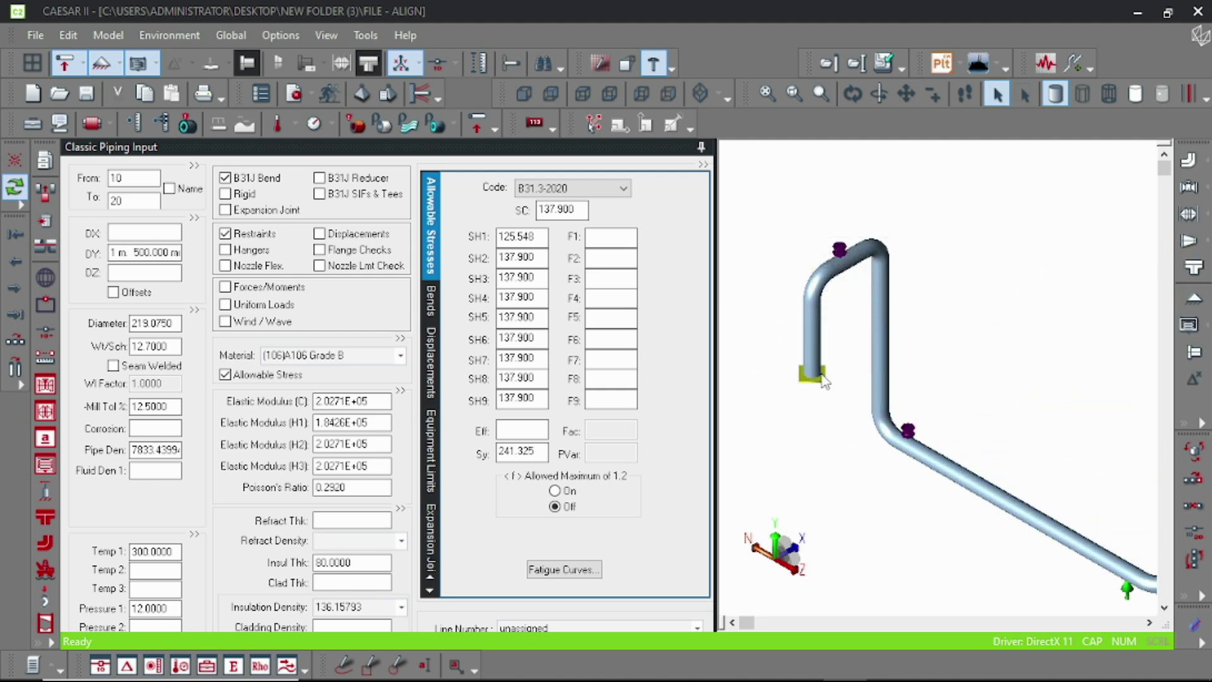
click(823, 378)
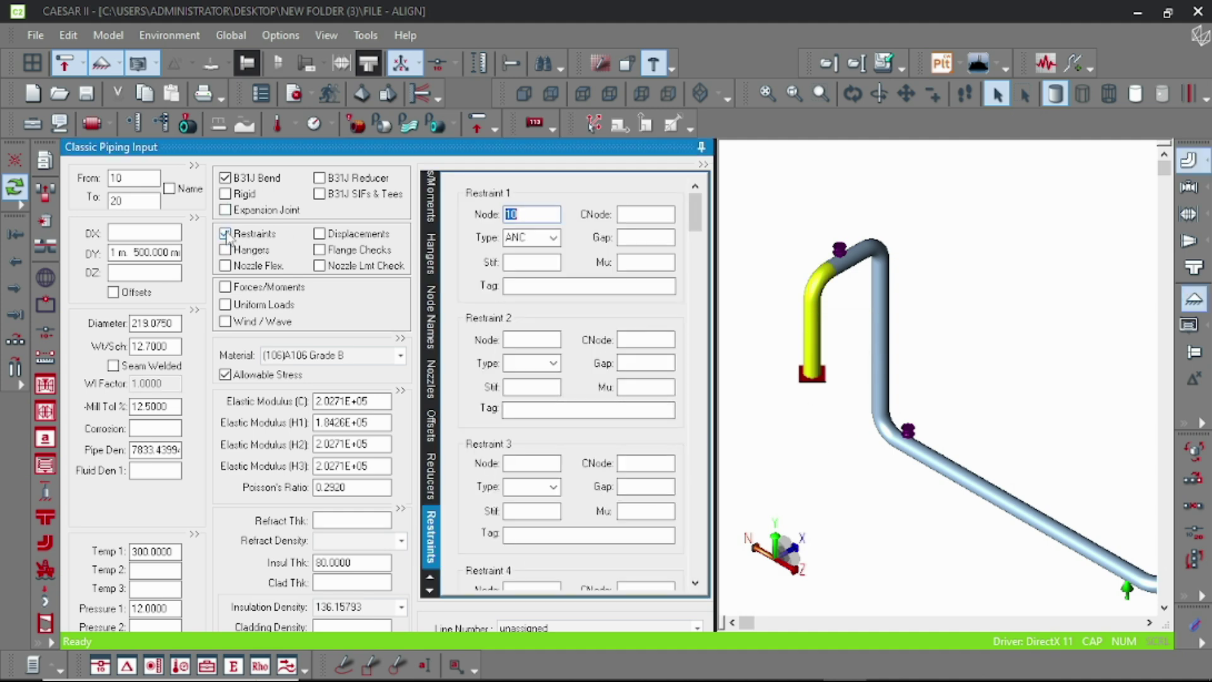
click(226, 233)
click(560, 383)
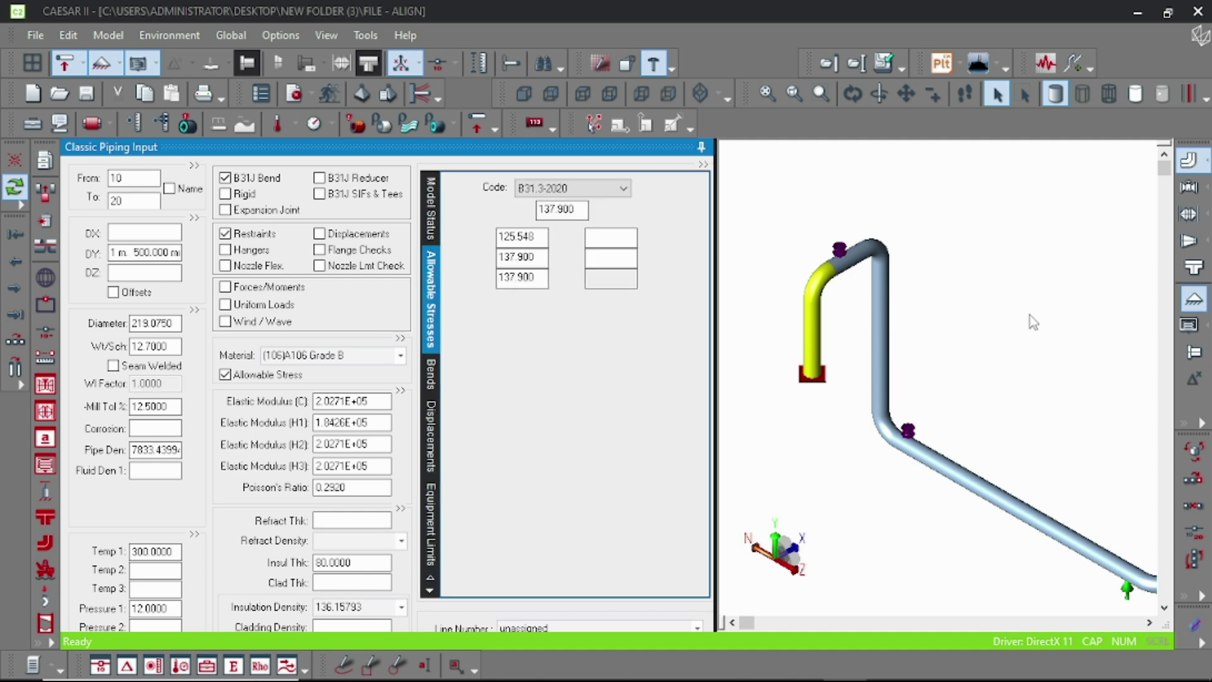
scroll(790, 292, up, 3)
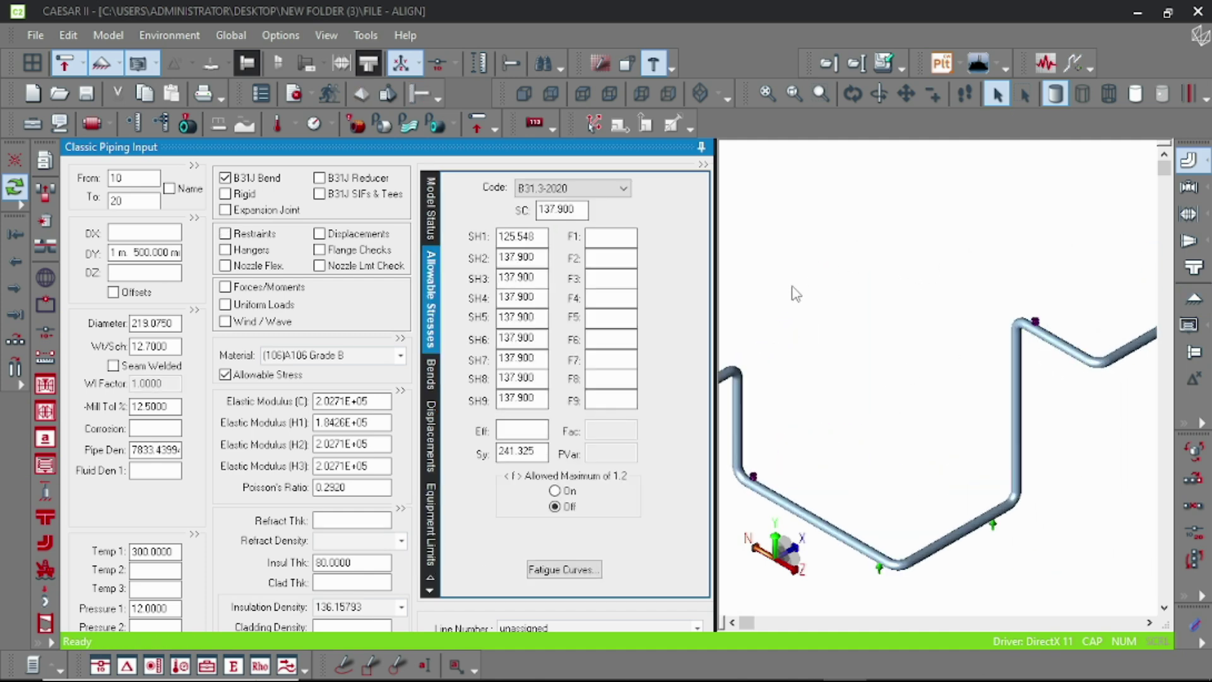
click(802, 328)
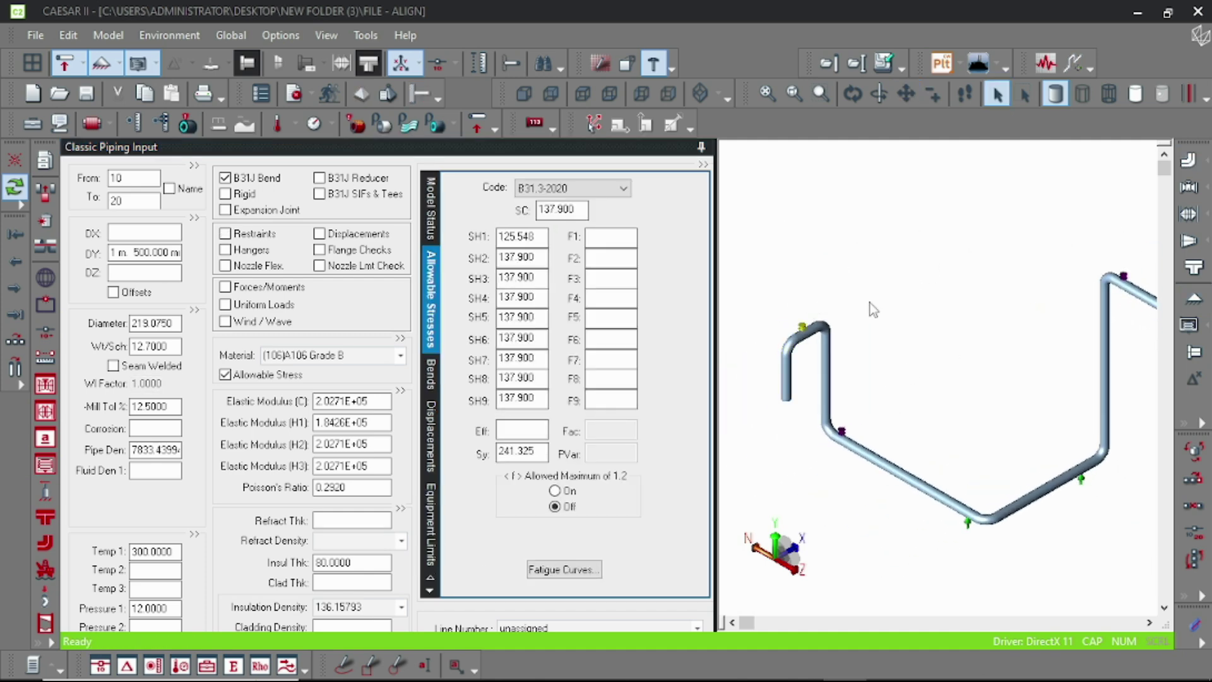
Step: Give the node 30 hanger spring rate 22.1 and theoretical cold load 1603
click(648, 534)
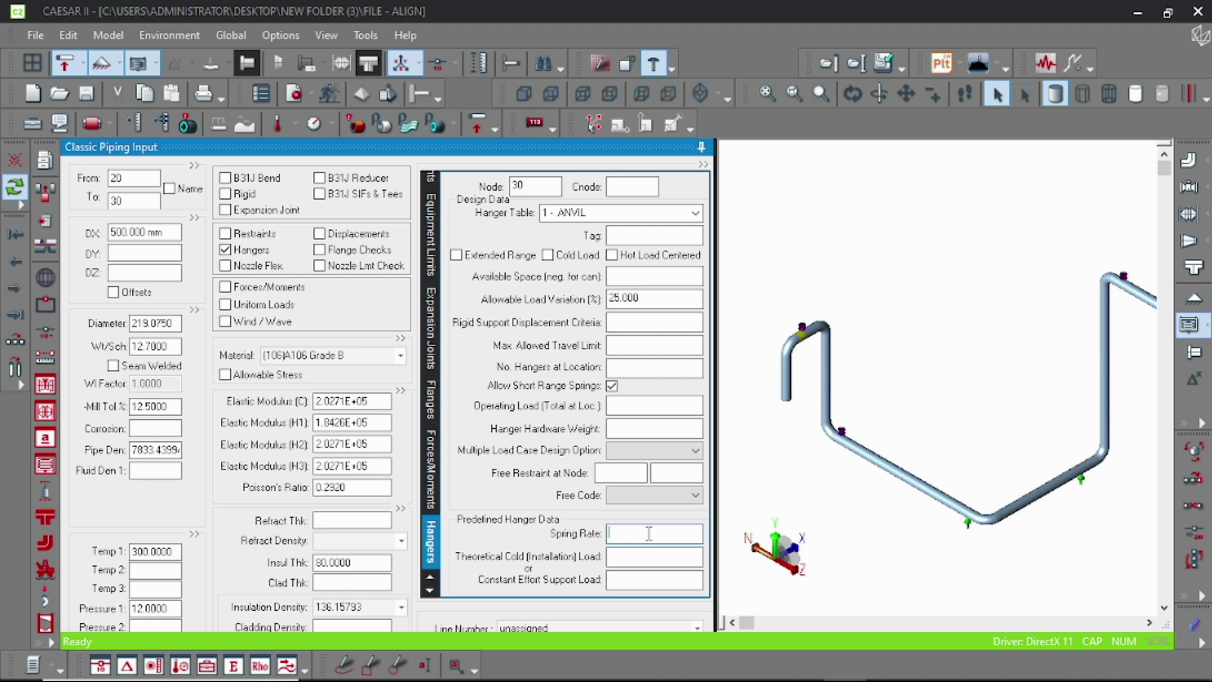
text(22.1)
click(643, 557)
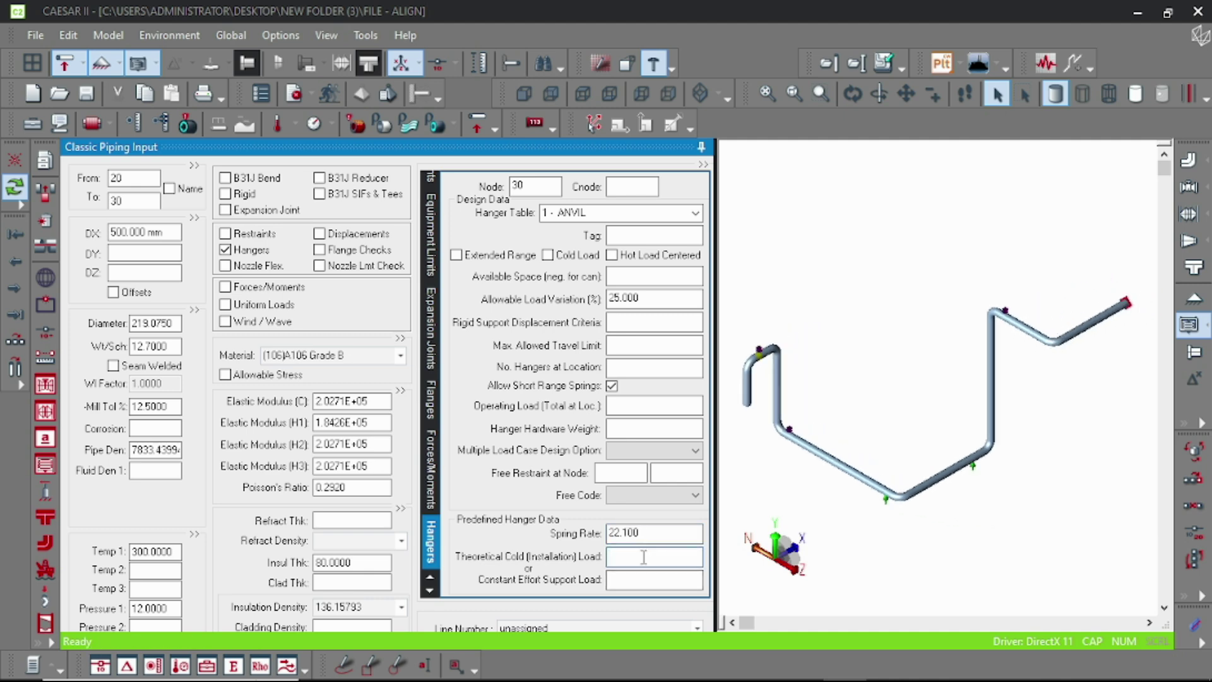
text(1603)
Step: Give the node 60 hanger spring rate 52.5 and theoretical cold load 3399
mouse_move(791, 438)
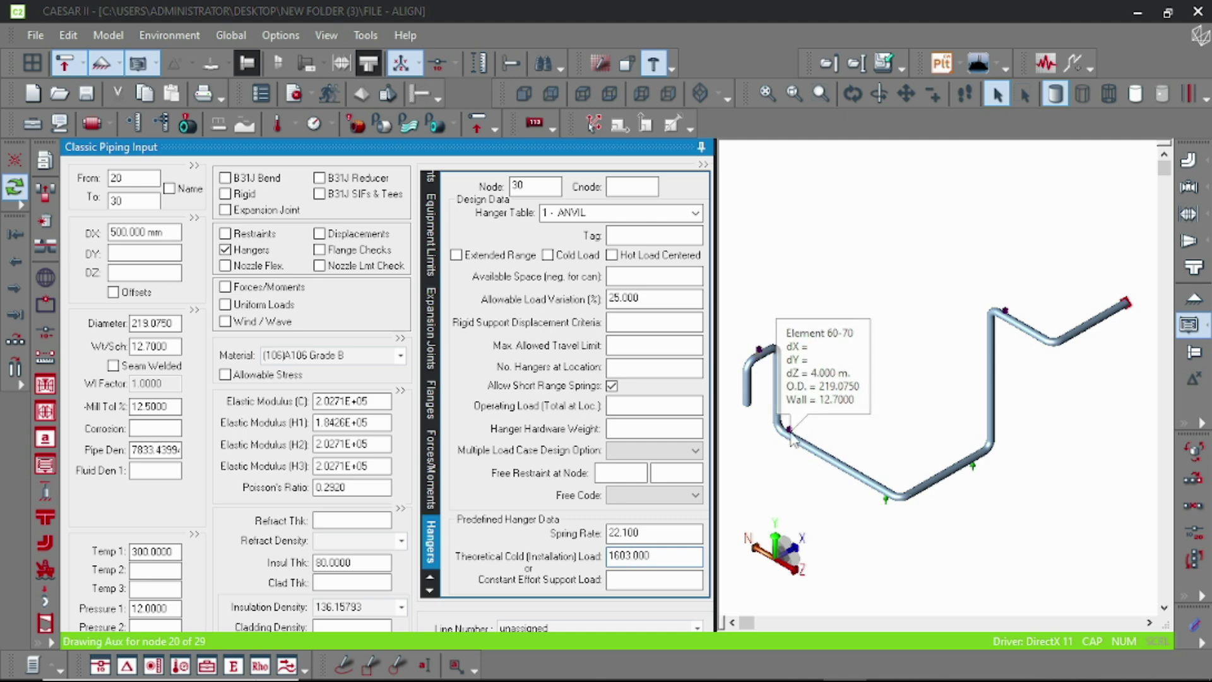
click(789, 432)
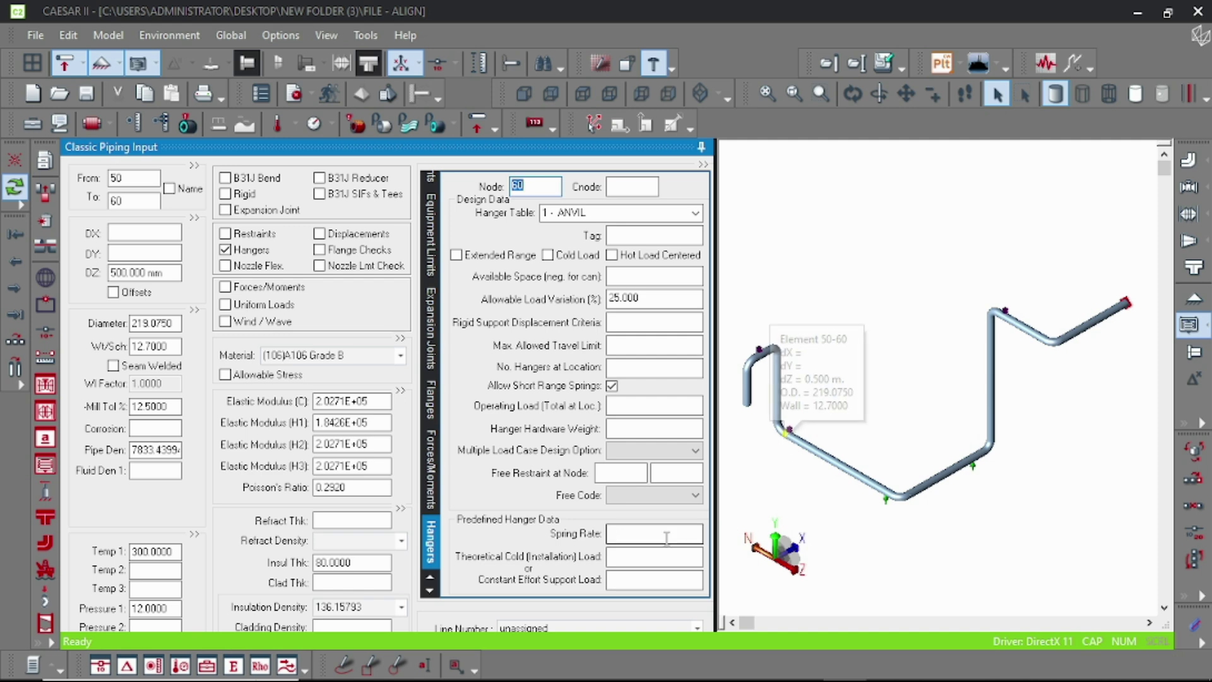
click(666, 538)
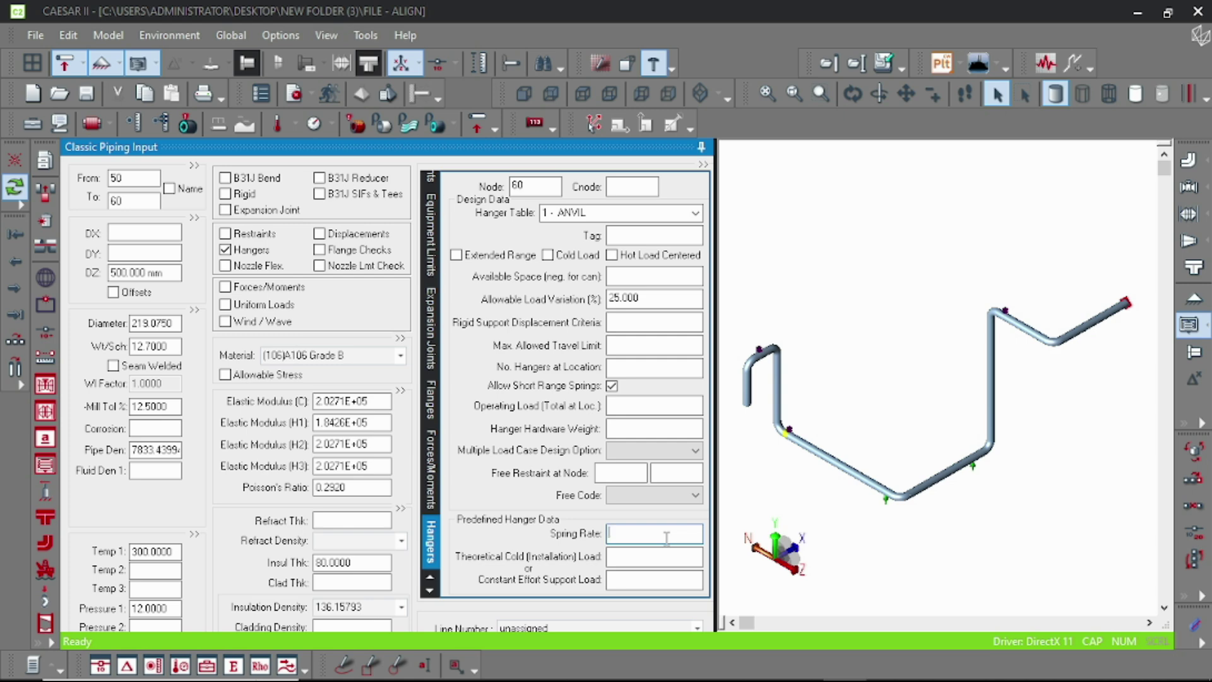
text(52.5)
click(635, 556)
text(3399)
click(1004, 316)
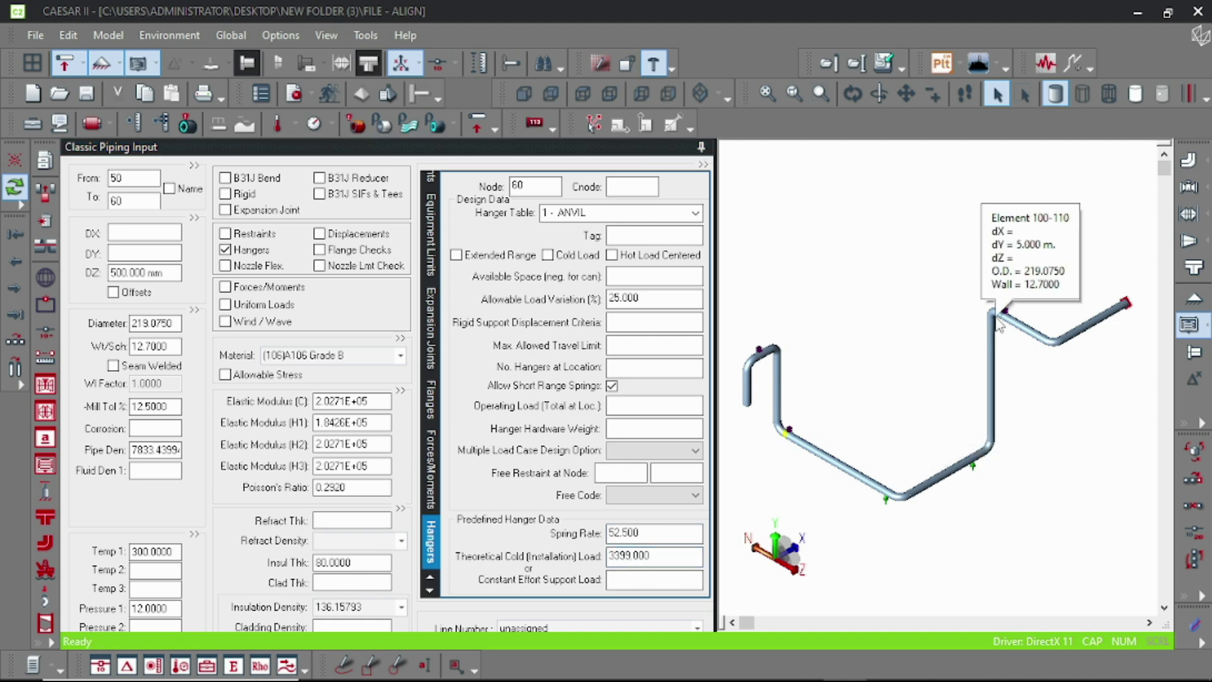
Step: Give the node 120 hanger spring rate 59.5 and cold load 7393, then run the error check
click(1005, 318)
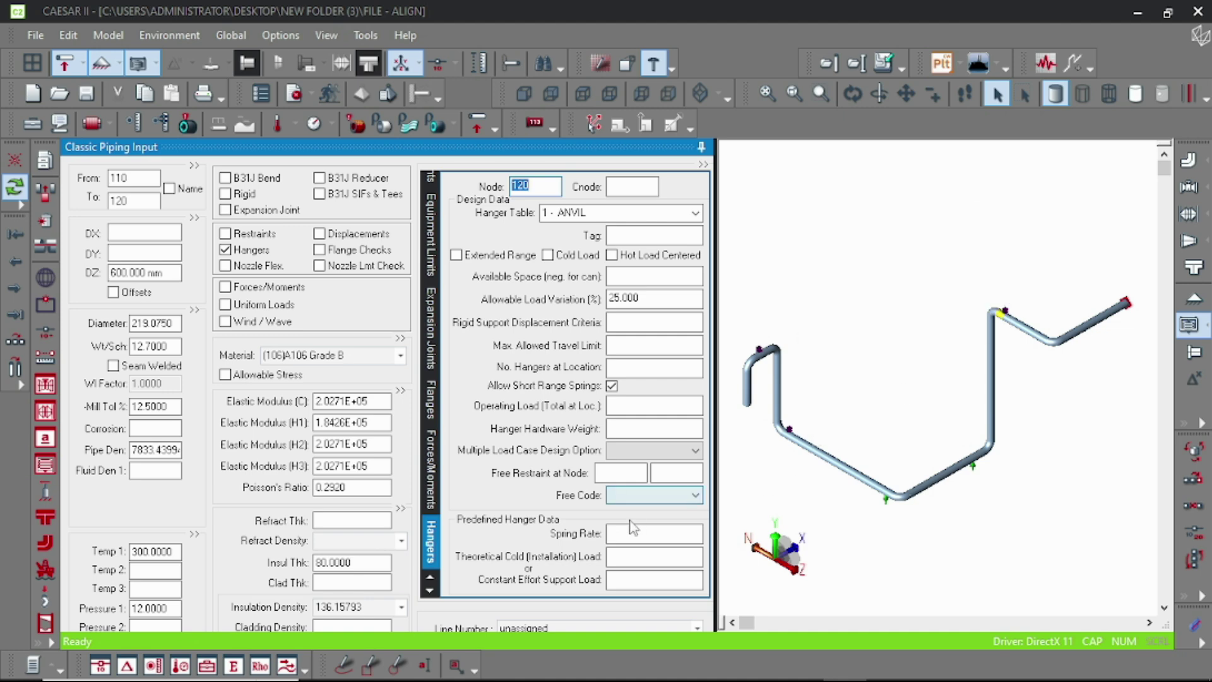
click(634, 533)
text(7393)
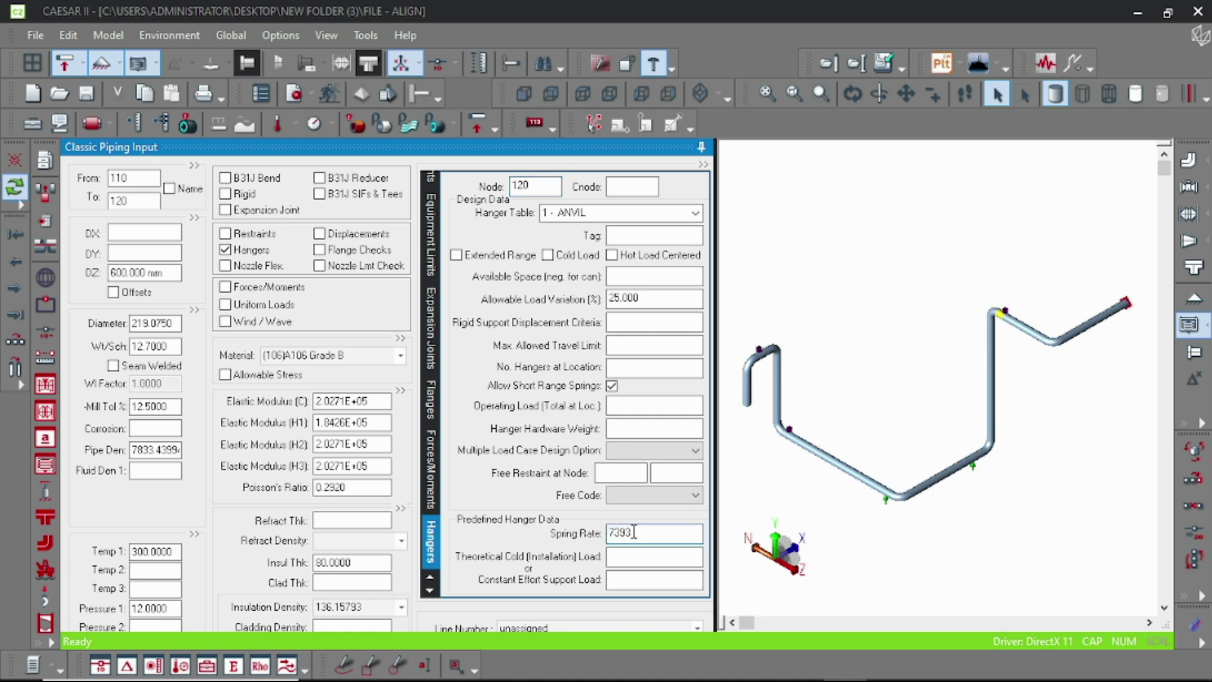
drag(640, 535, 592, 529)
text(59.5)
click(631, 557)
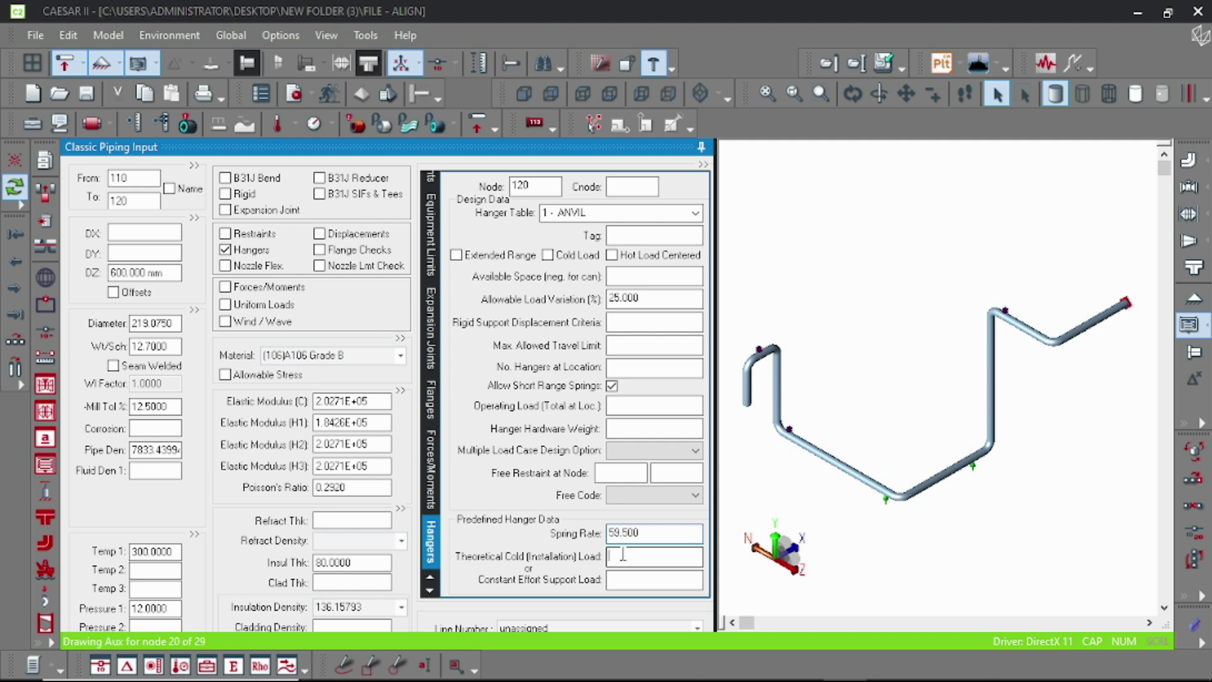
text(7393)
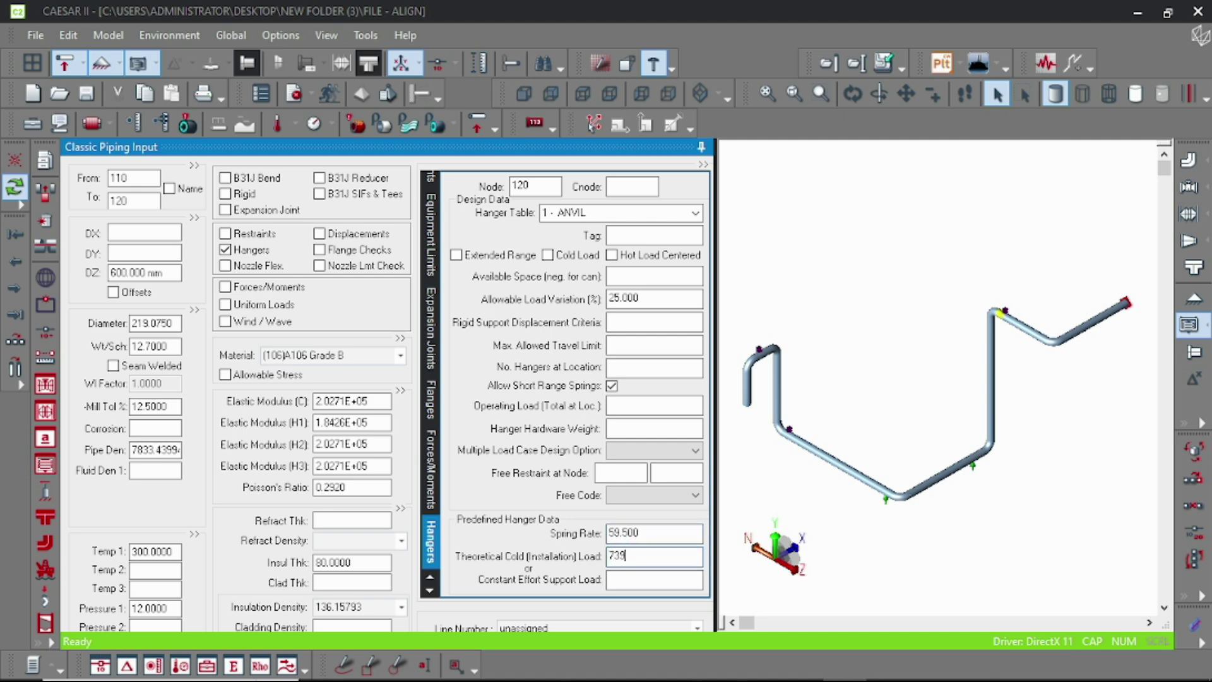
click(874, 435)
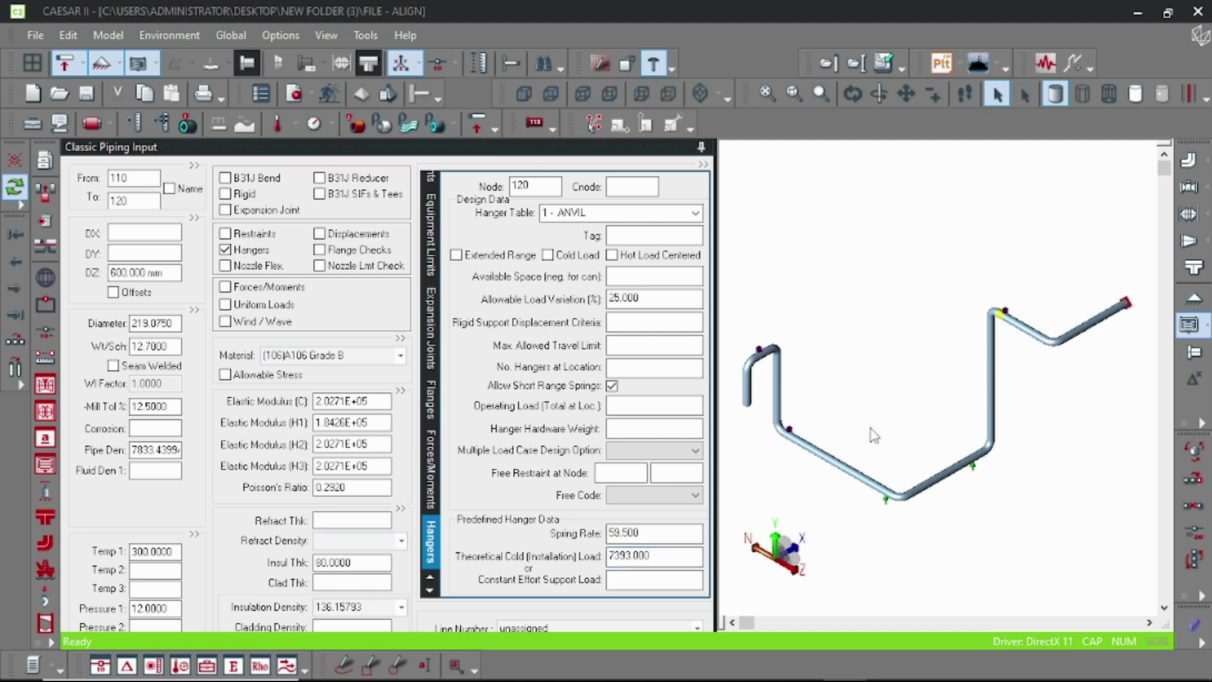
scroll(873, 435, down, 2)
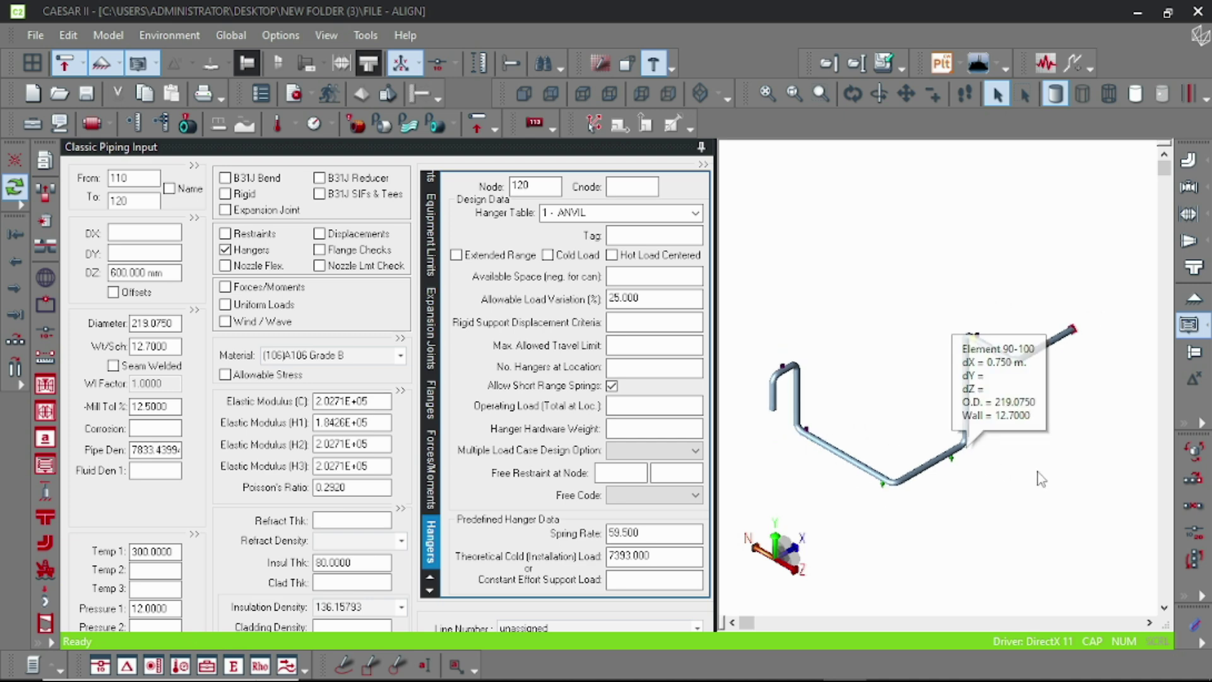
middle_drag(1046, 468, 1090, 450)
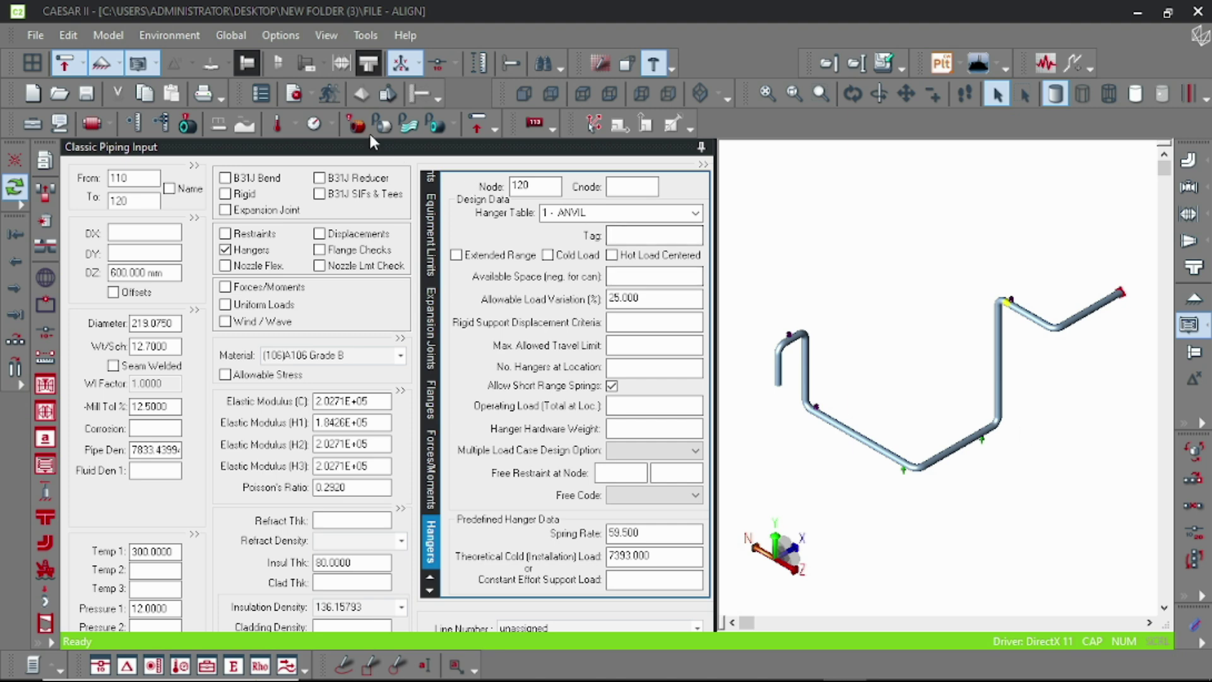
click(292, 95)
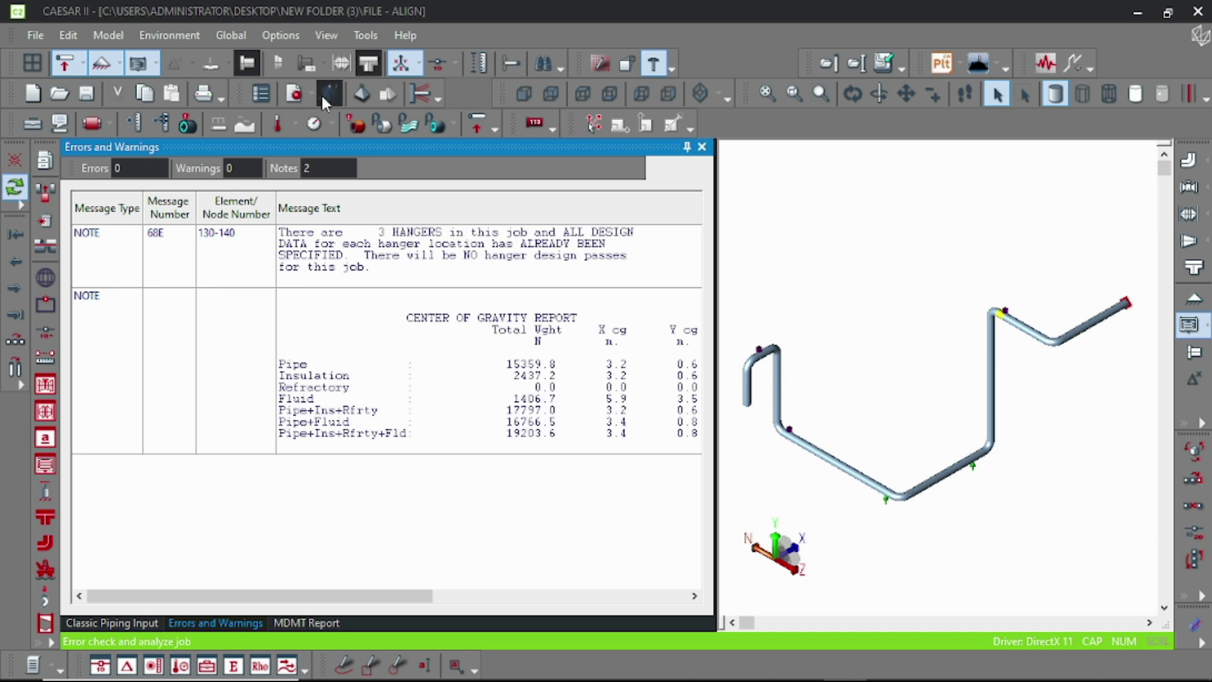
Step: Open the static analysis load case editor, accepting the changed-load-cases warning
click(364, 97)
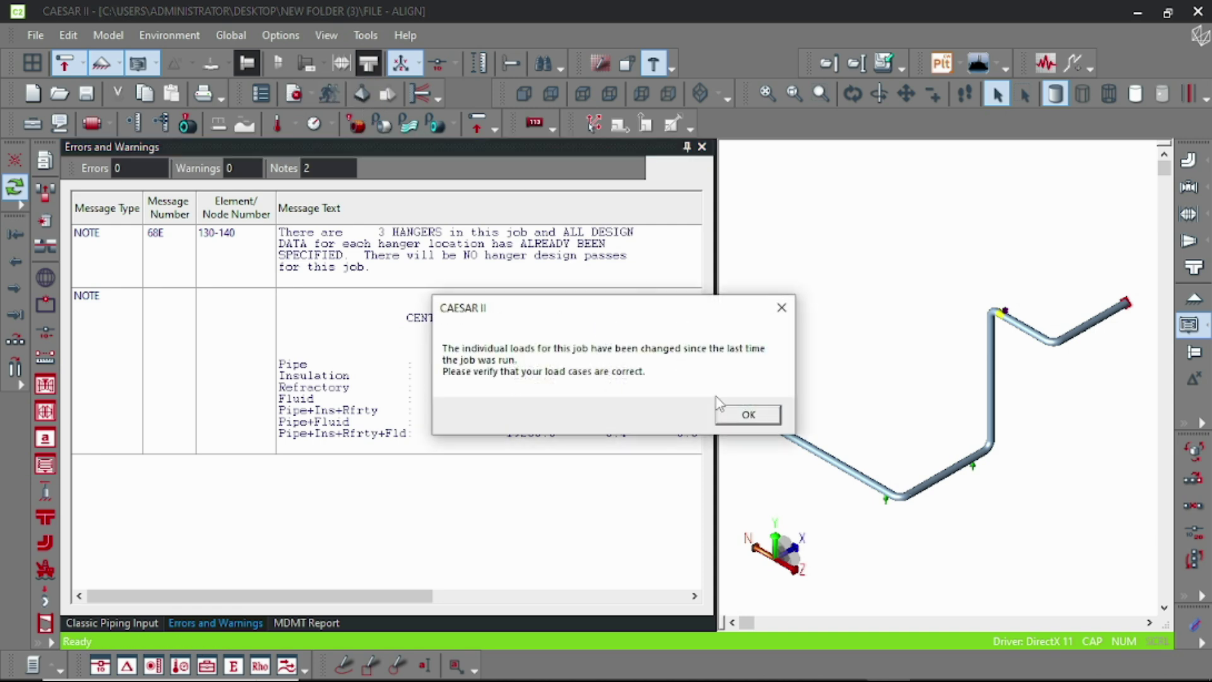
click(748, 414)
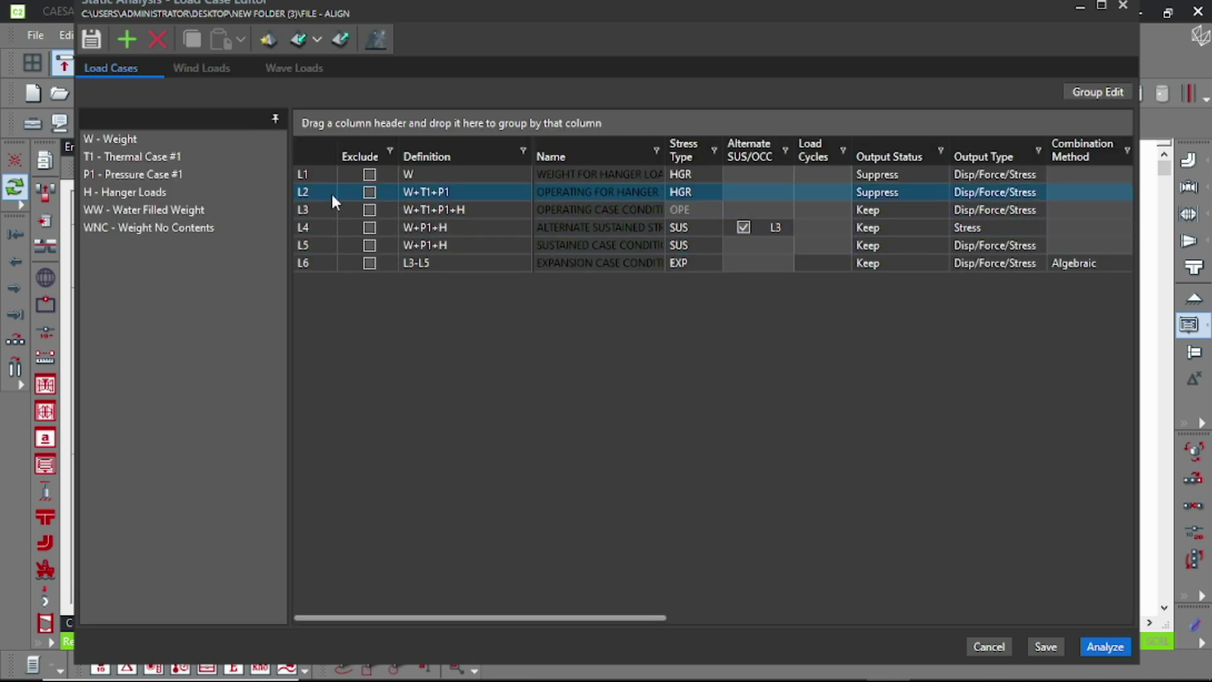
Step: Insert a new load case L2 defined as WNC with stress type SUS
click(315, 170)
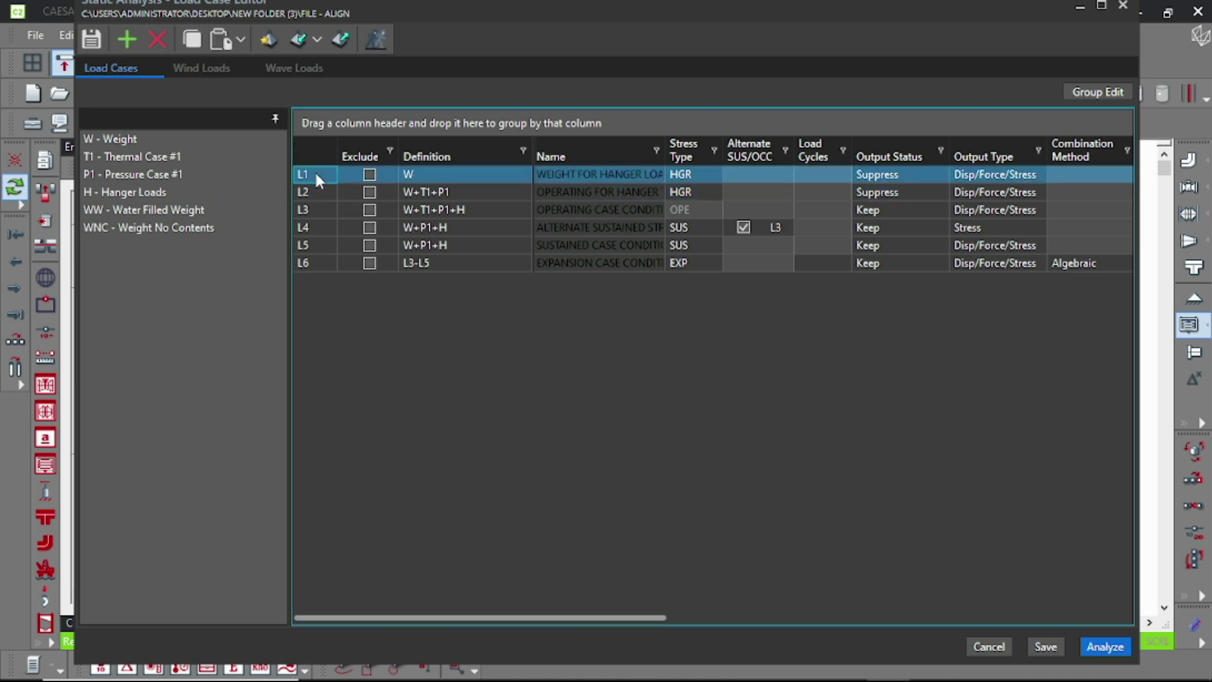
click(132, 38)
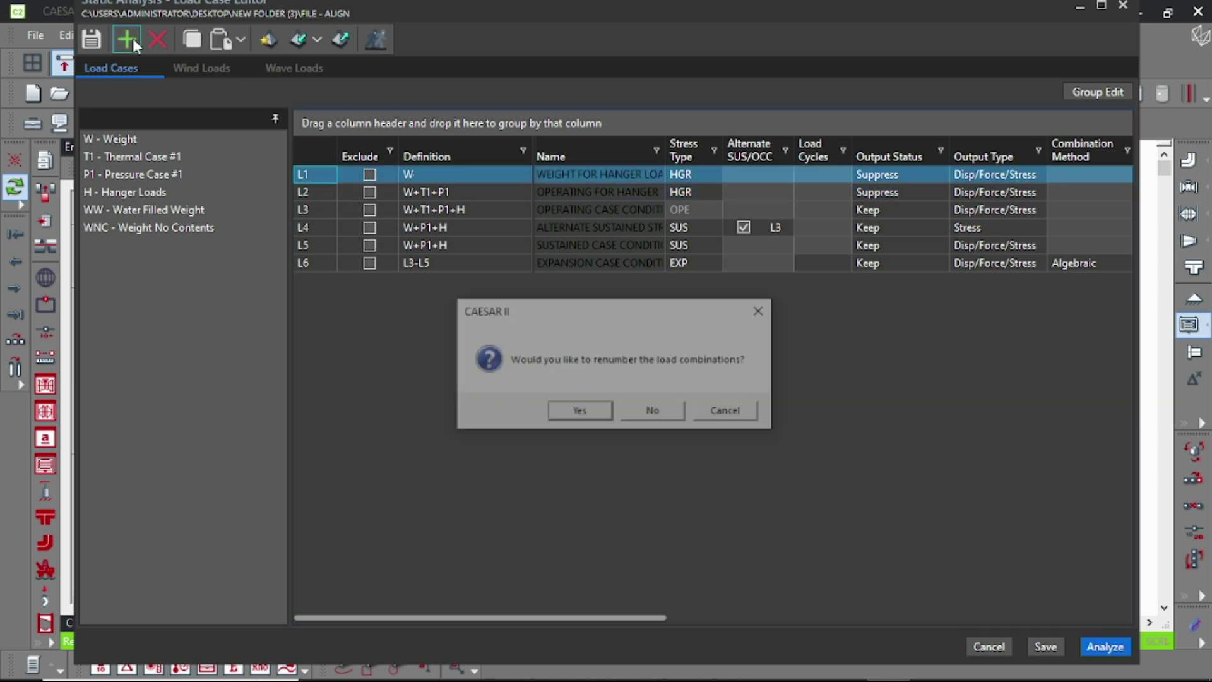
click(580, 411)
click(425, 191)
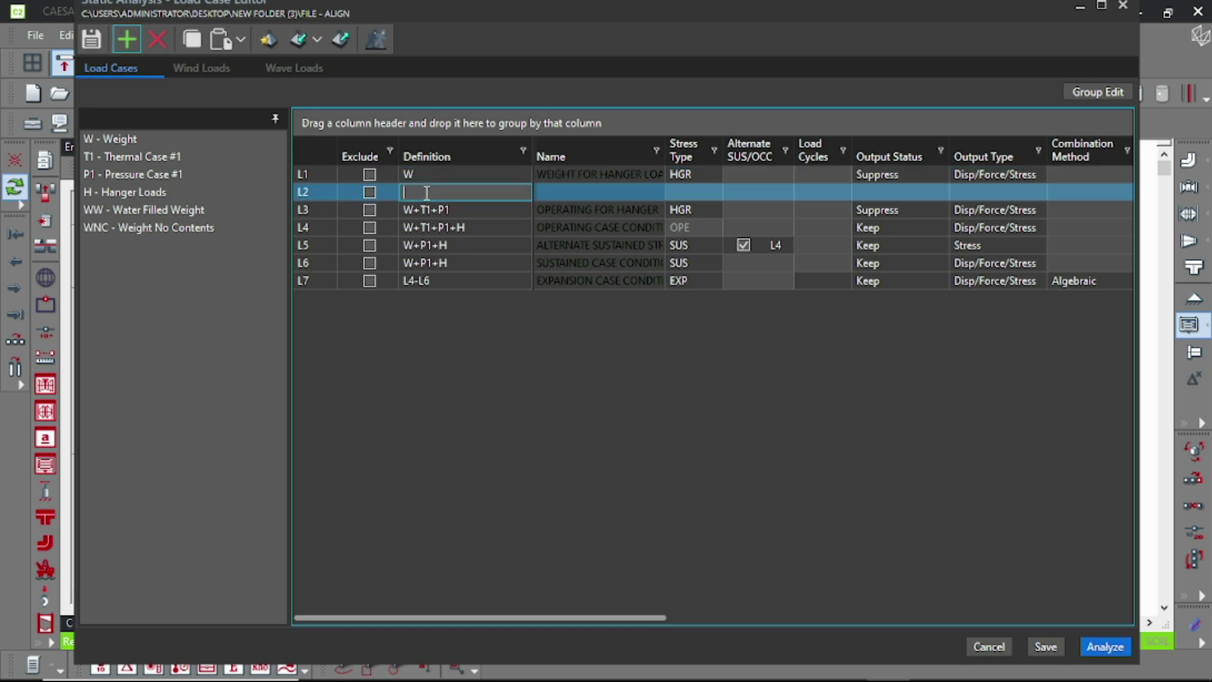
text(WNC)
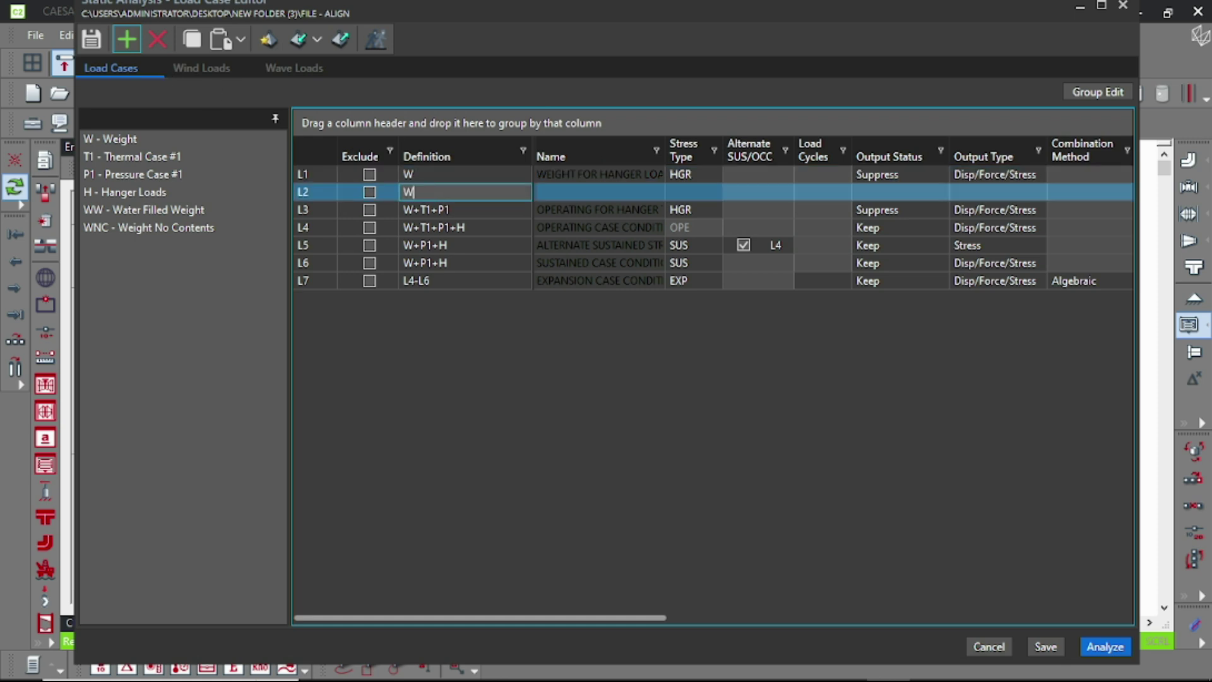
click(705, 190)
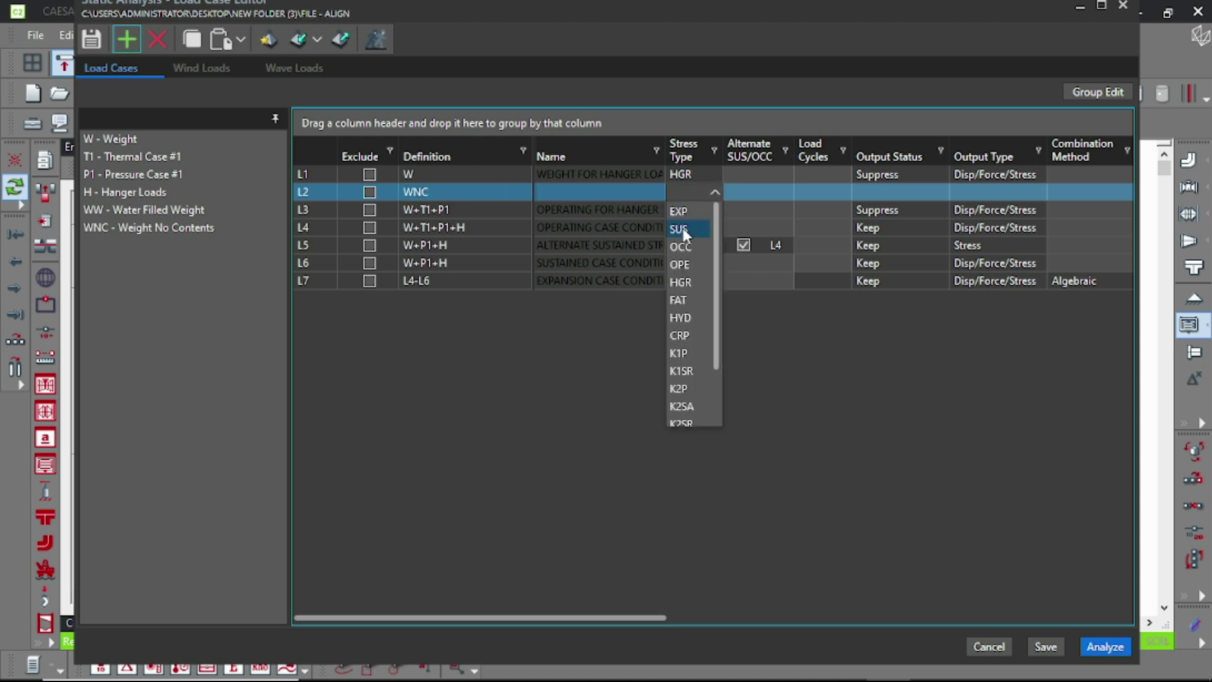
click(682, 229)
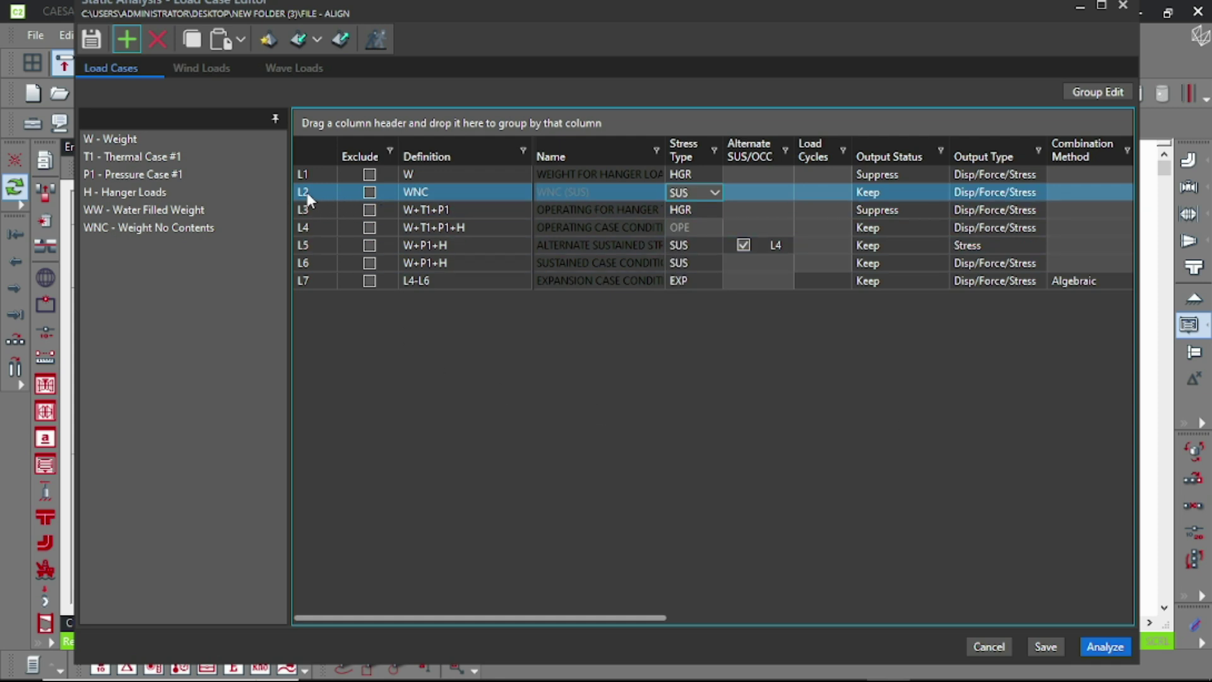
Step: Insert load case L3 as WNC+H, sustained, with hanger stiffness set to Rigid
click(128, 38)
click(589, 409)
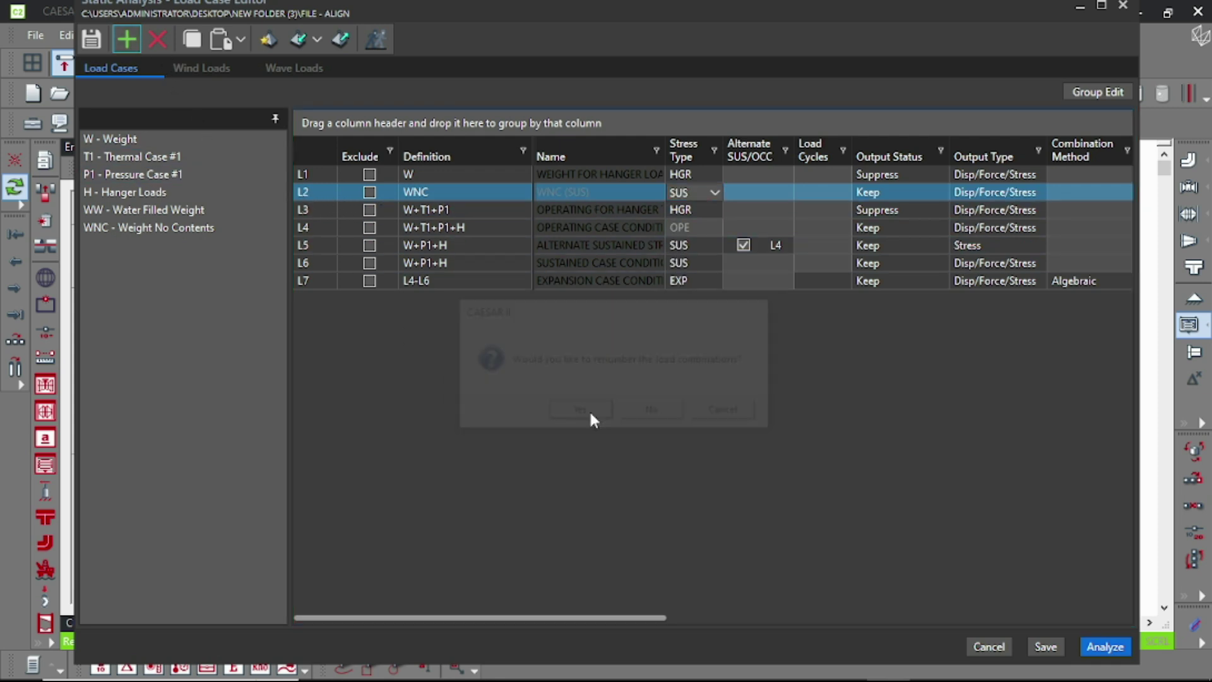
click(446, 213)
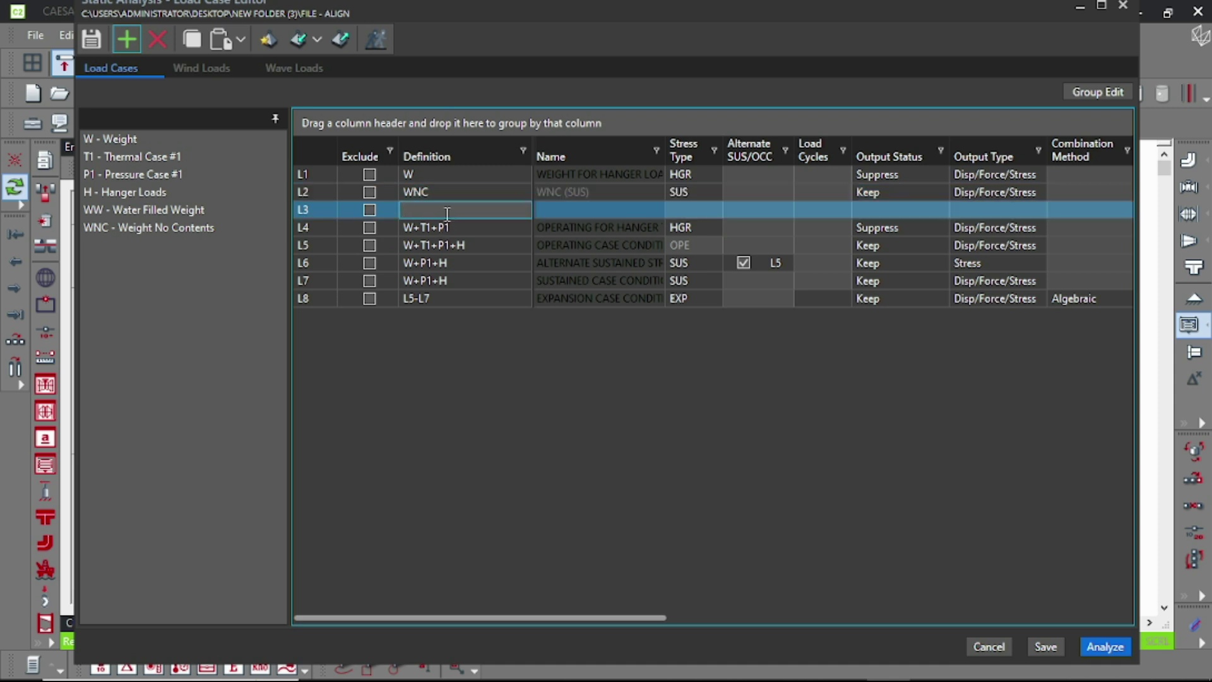
text(W)
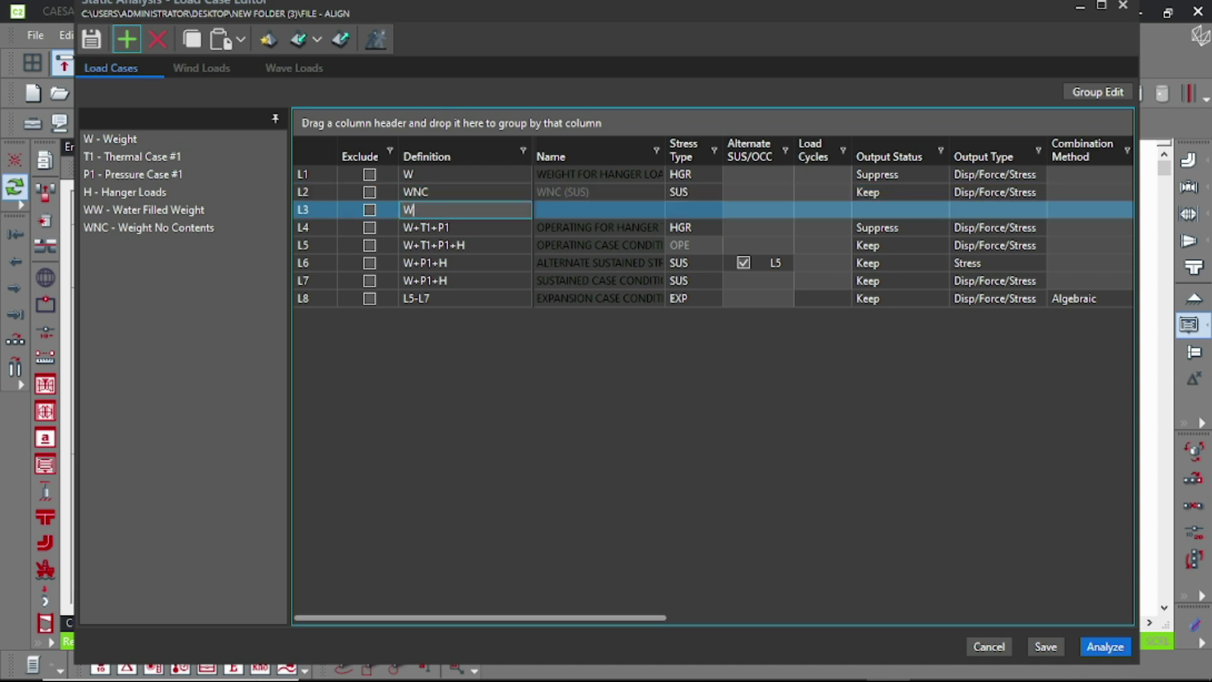
text(NC+H)
click(678, 209)
click(684, 245)
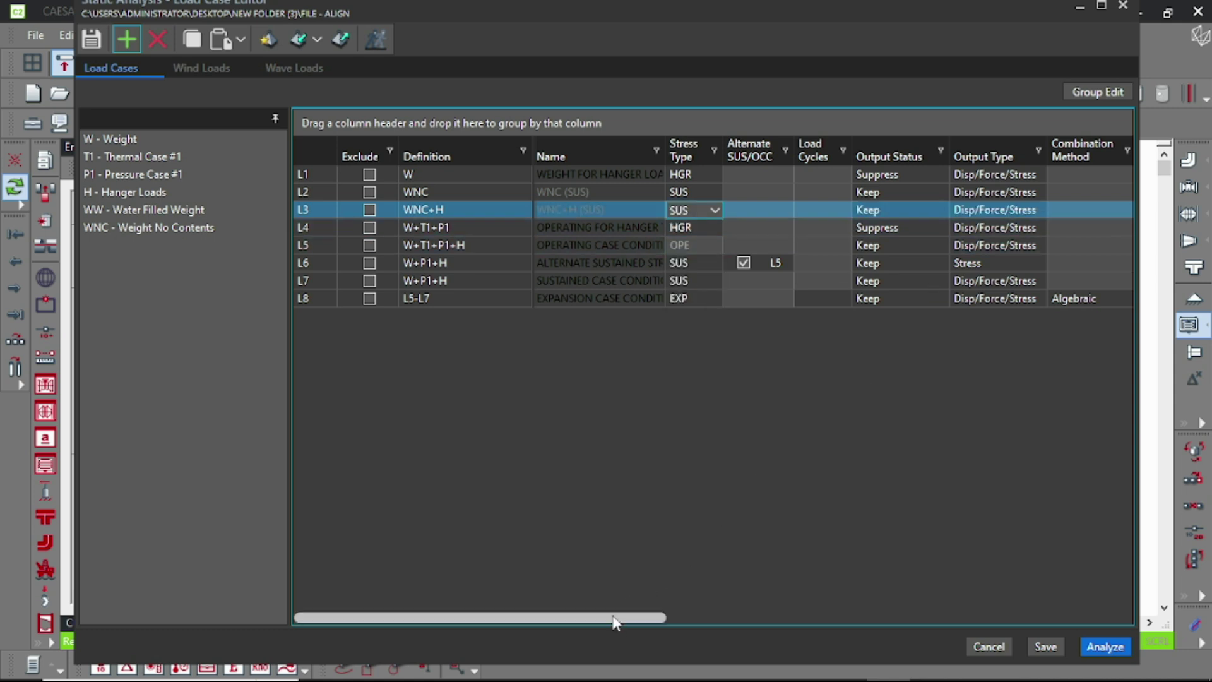
drag(611, 619, 743, 621)
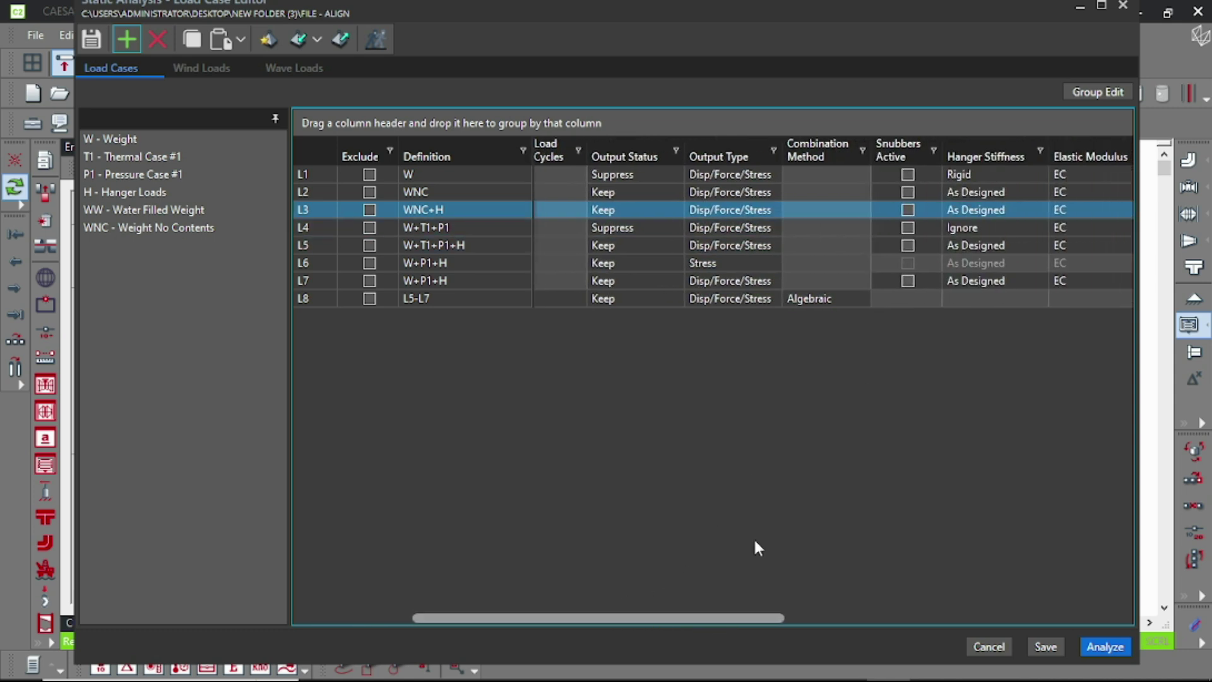
click(969, 209)
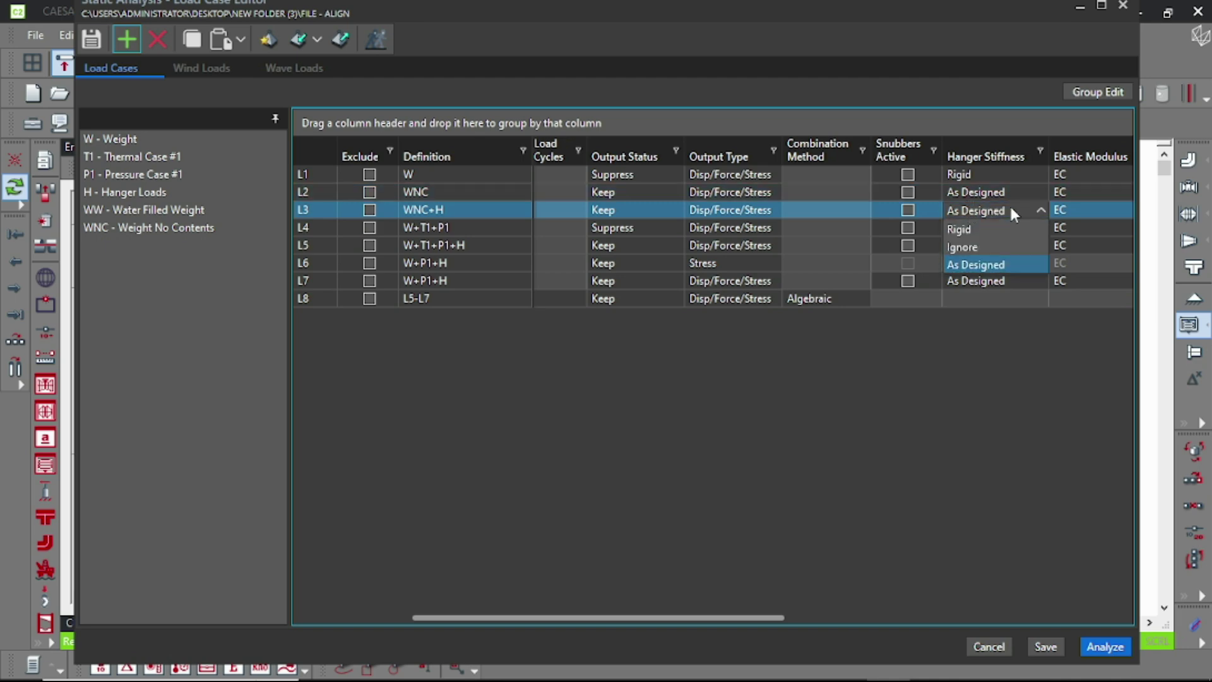
click(975, 228)
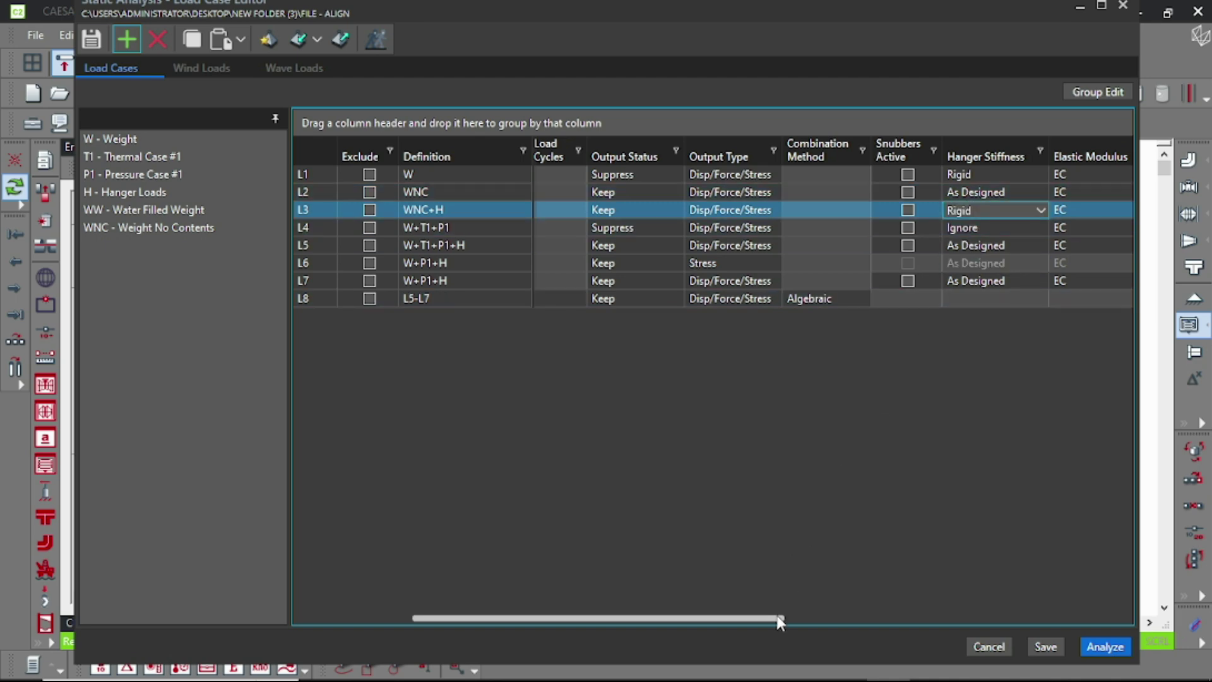
drag(760, 618, 643, 619)
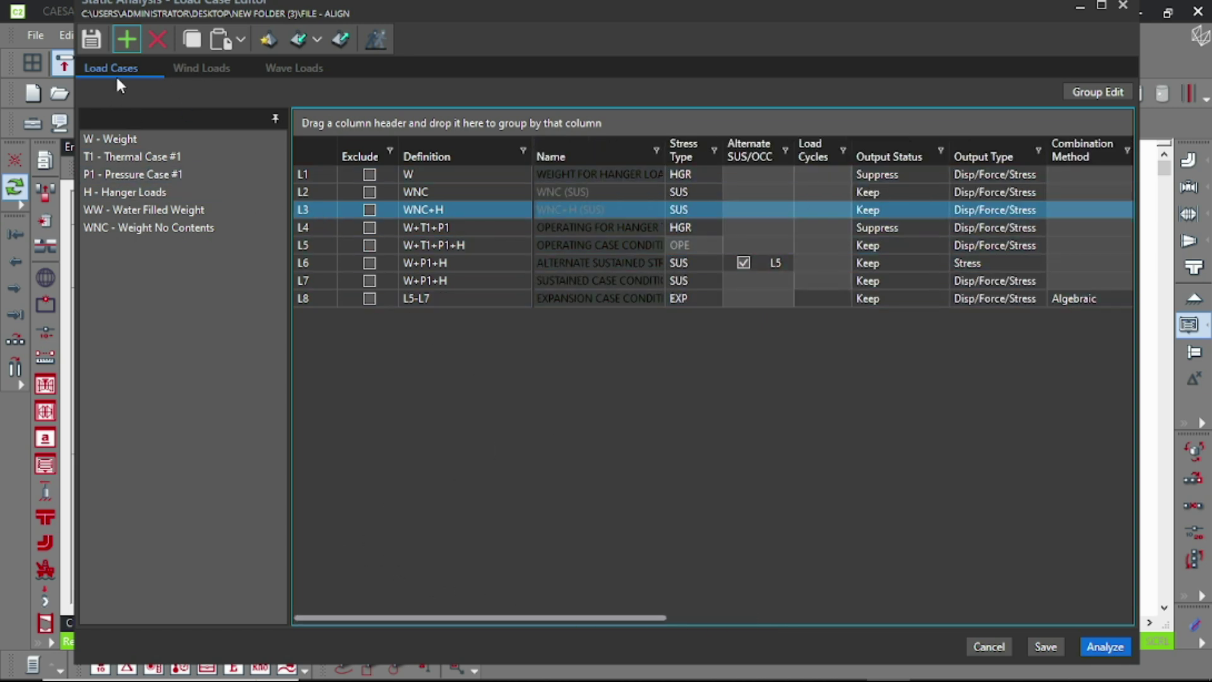
Step: Add load case L4 as sustained WNC+H with as-designed hangers and run the static analysis
click(122, 40)
click(579, 412)
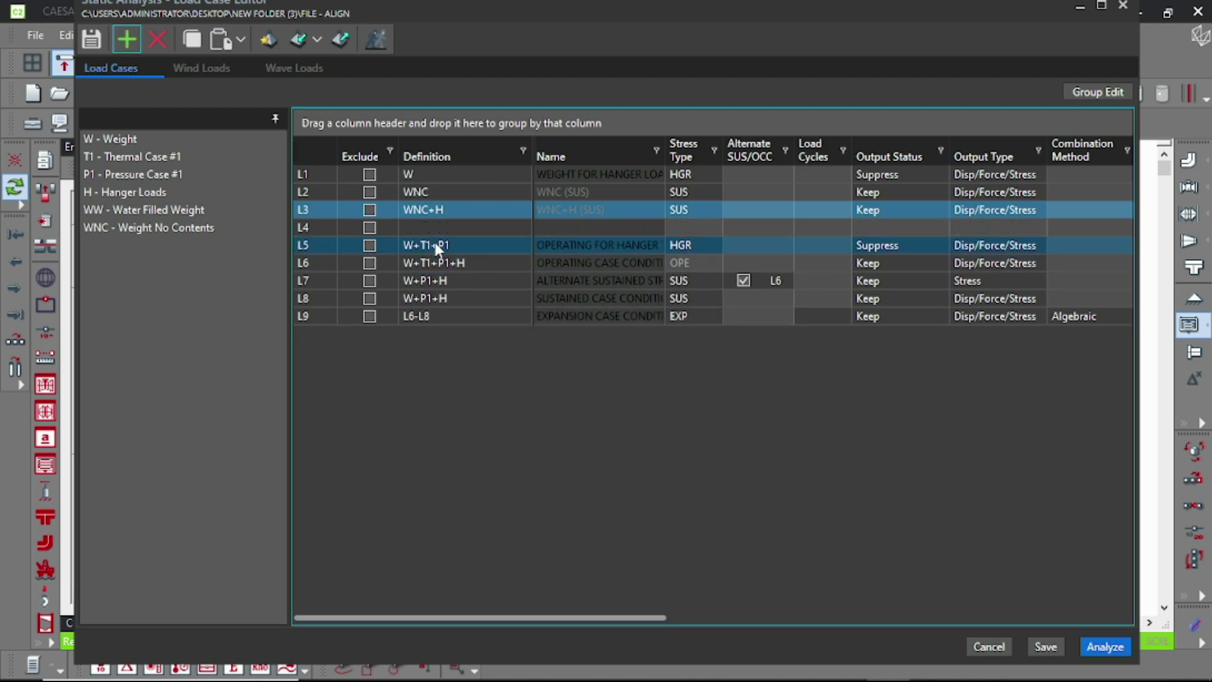
click(440, 227)
text(W)
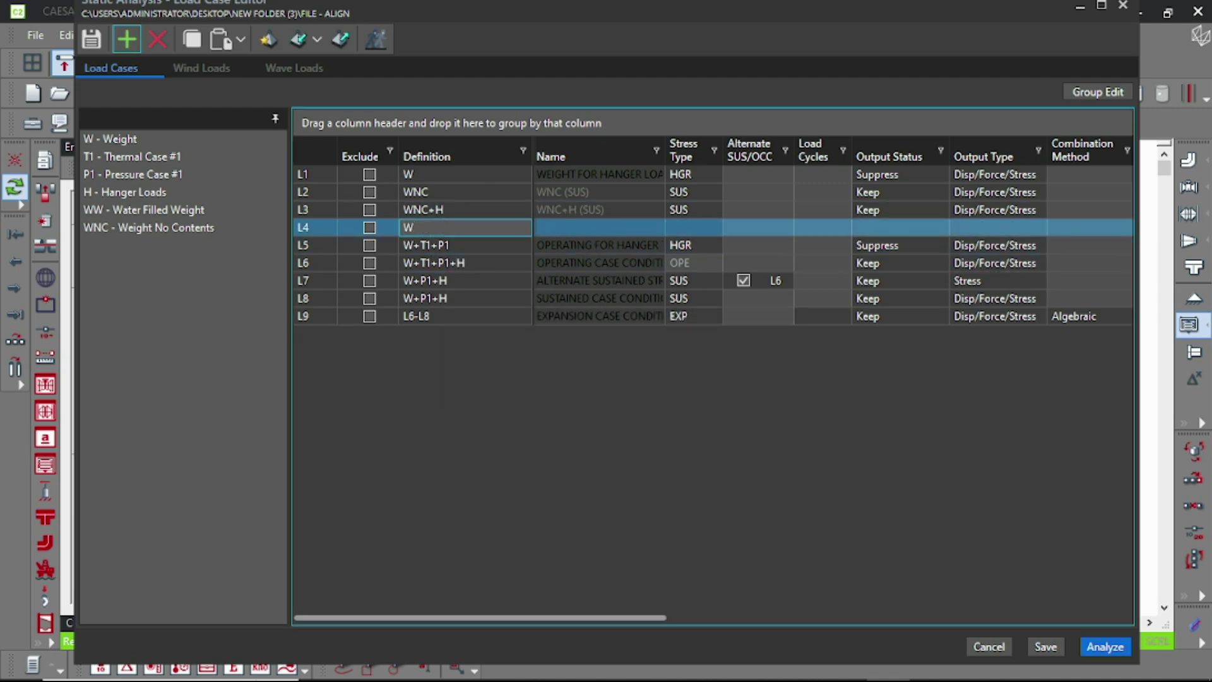
text(NC+H)
click(687, 222)
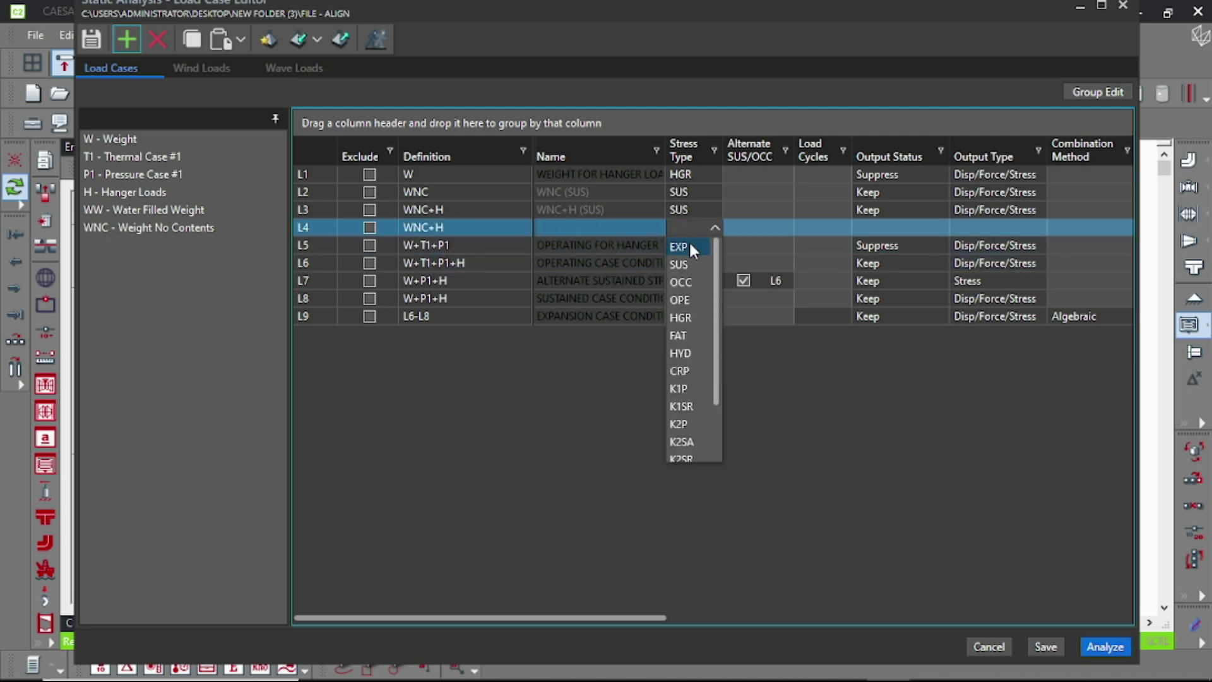
click(683, 261)
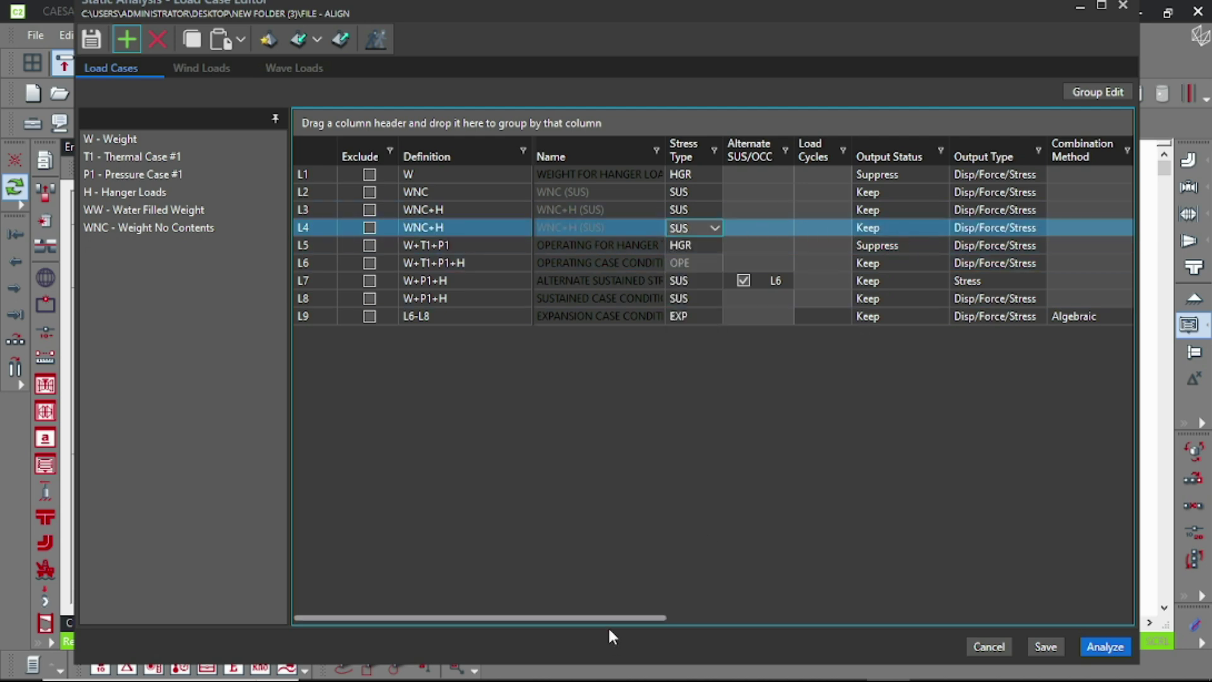
drag(609, 619, 844, 574)
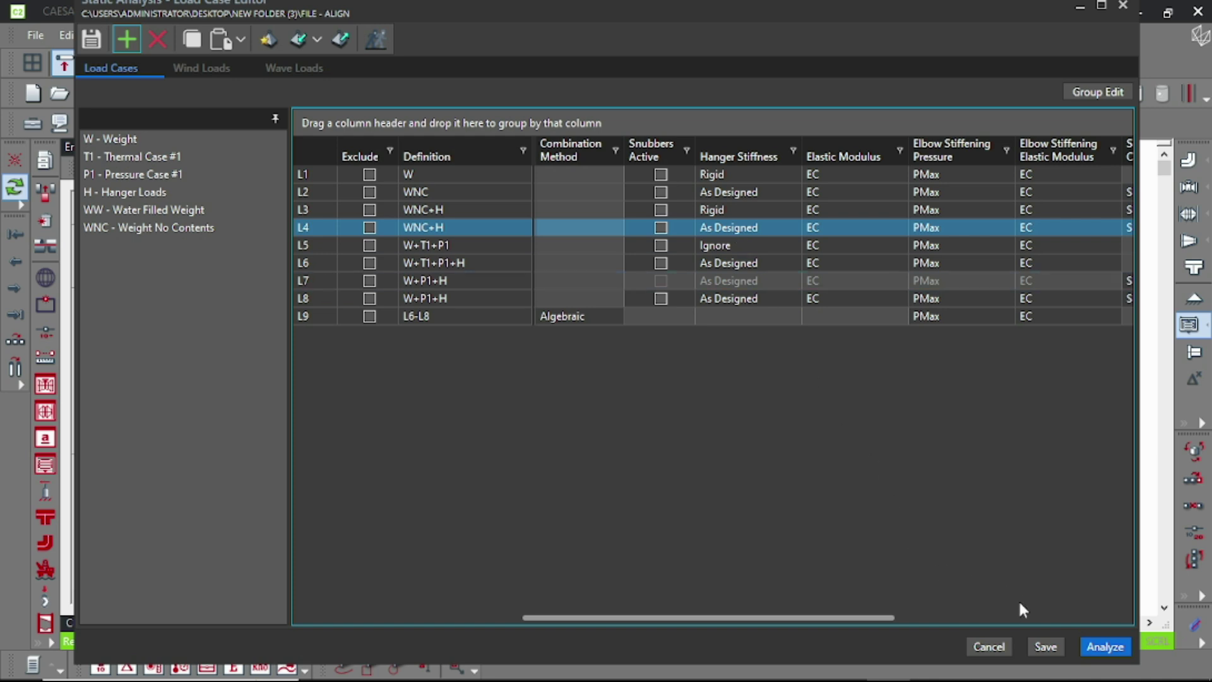
drag(871, 619, 642, 618)
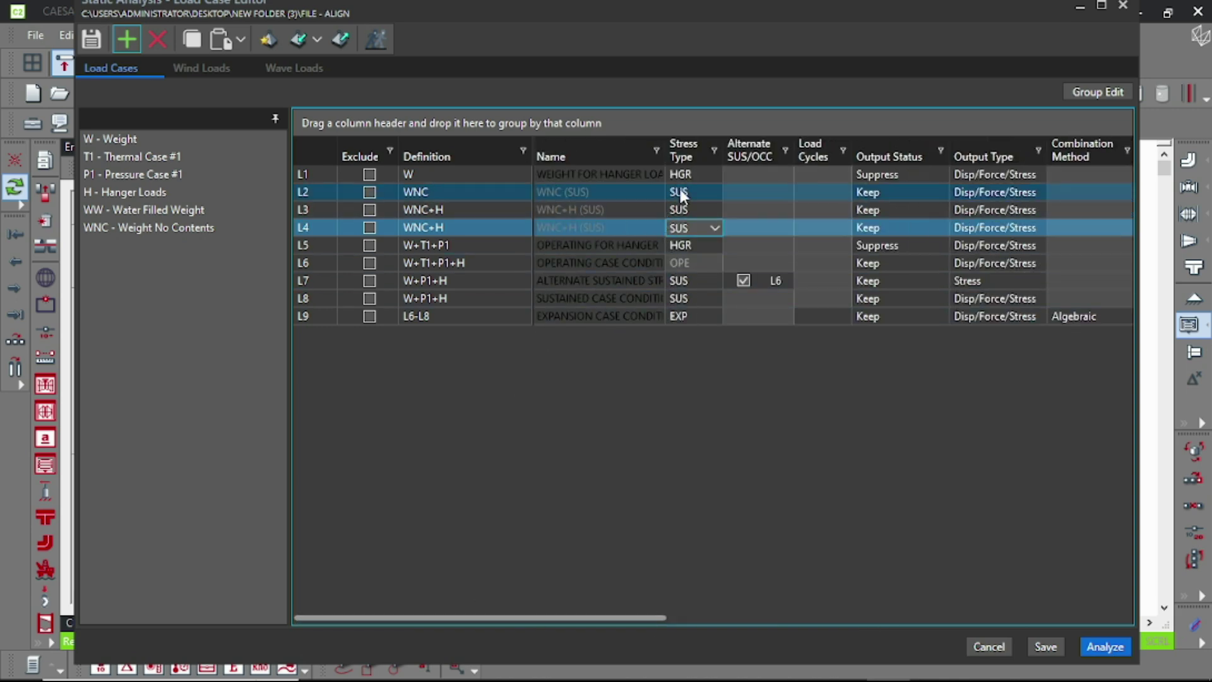
click(1098, 645)
Step: Generate Displacements reports for load case 2 (WNC) and cases 3 and 4 (WNC+H)
click(748, 415)
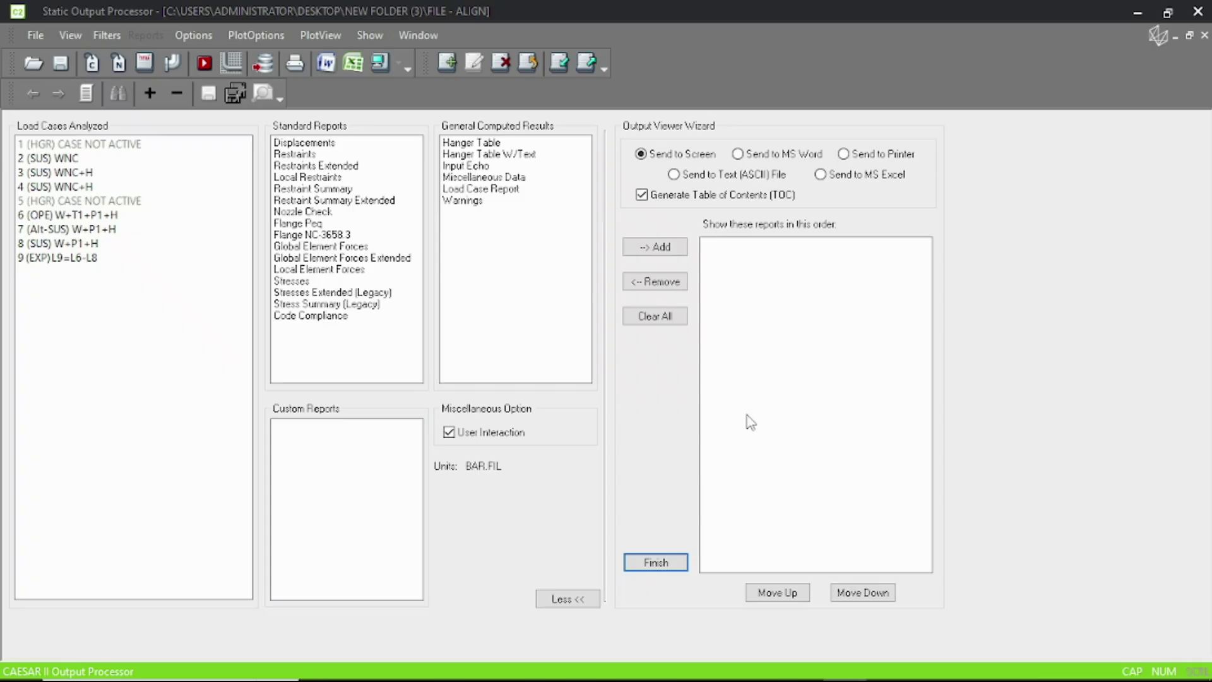
click(79, 174)
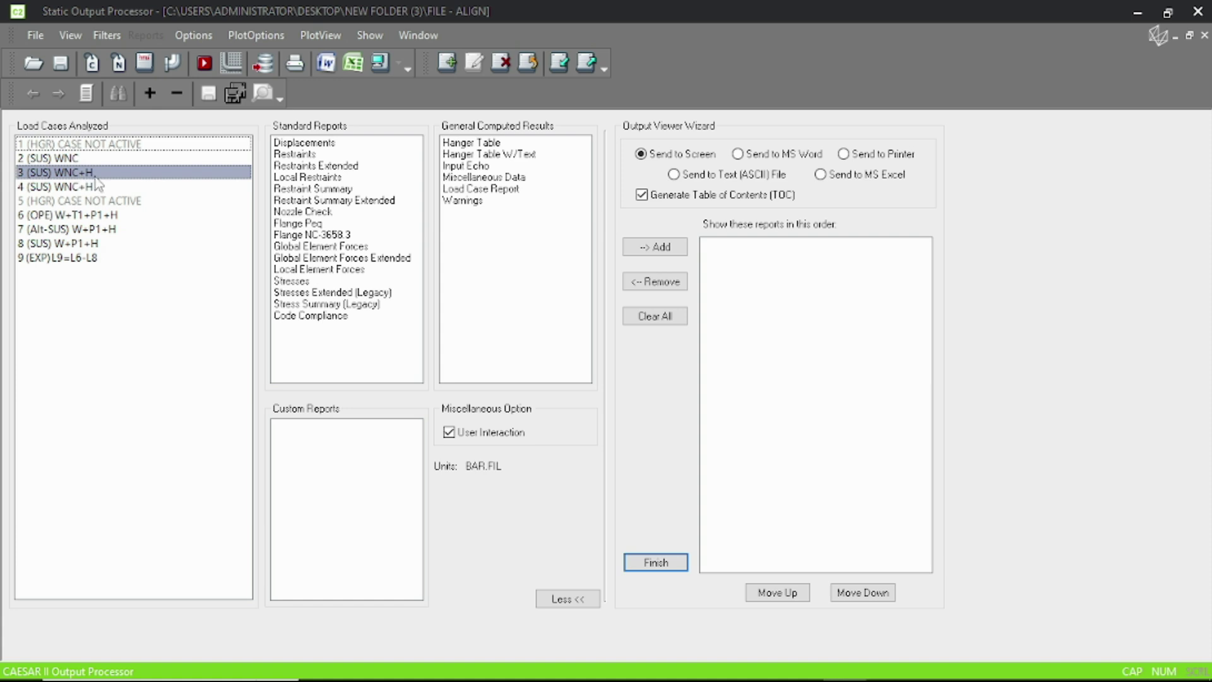
click(79, 159)
shift+click(79, 172)
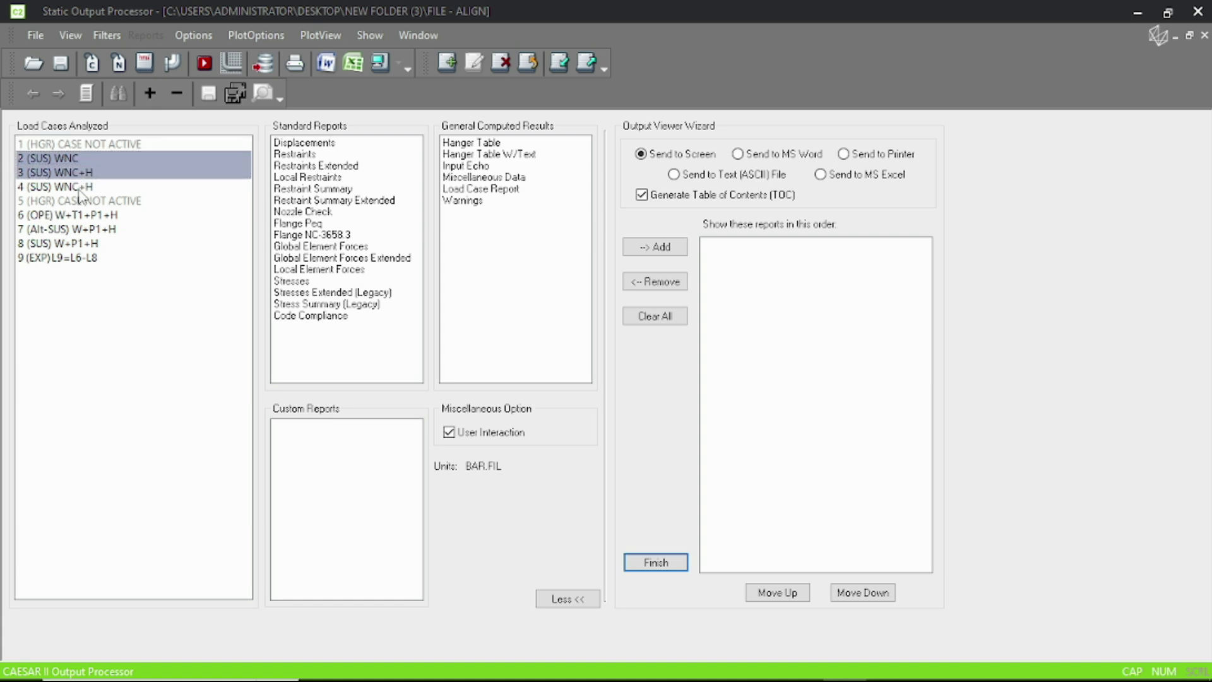
shift+click(78, 188)
click(330, 144)
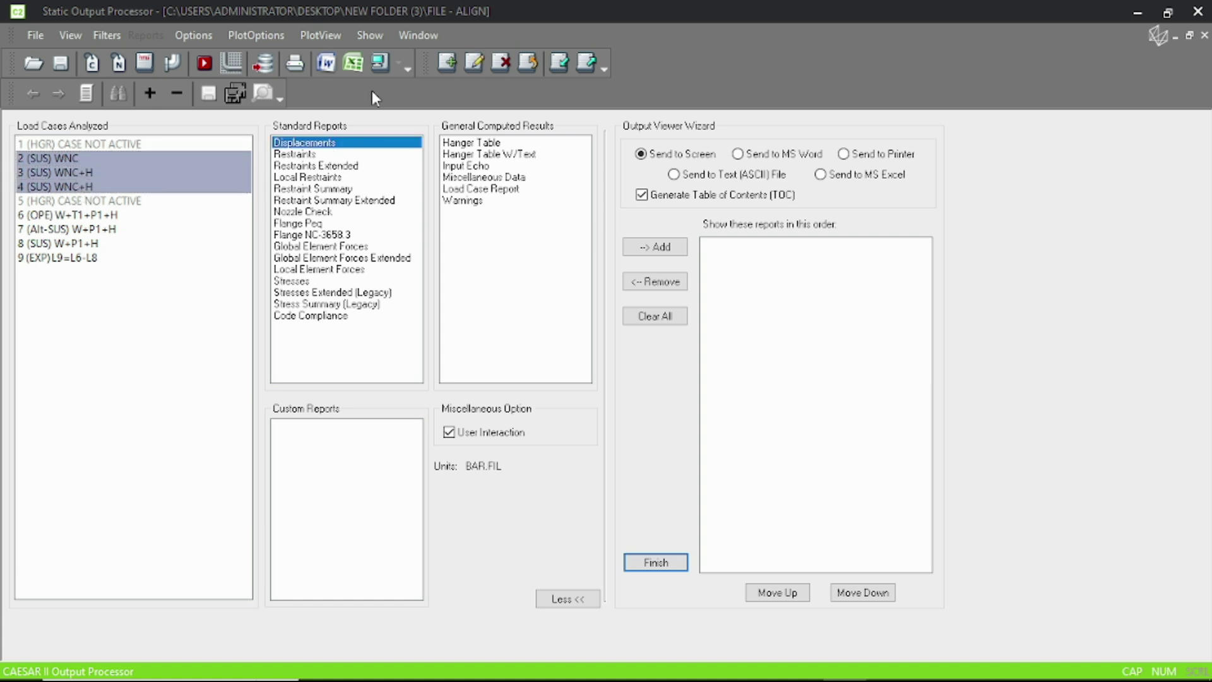
click(379, 63)
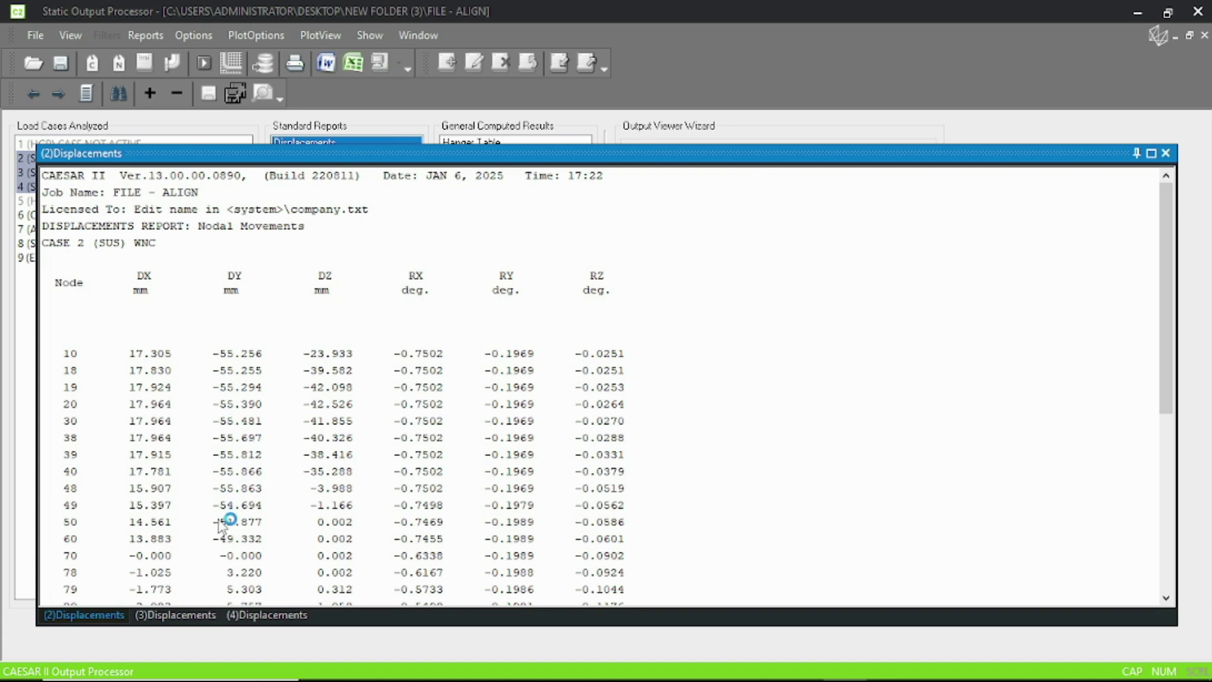
Step: Compare case 3 and case 4 DX–DZ displacements at nodes 10 and 18, then close the report
click(186, 614)
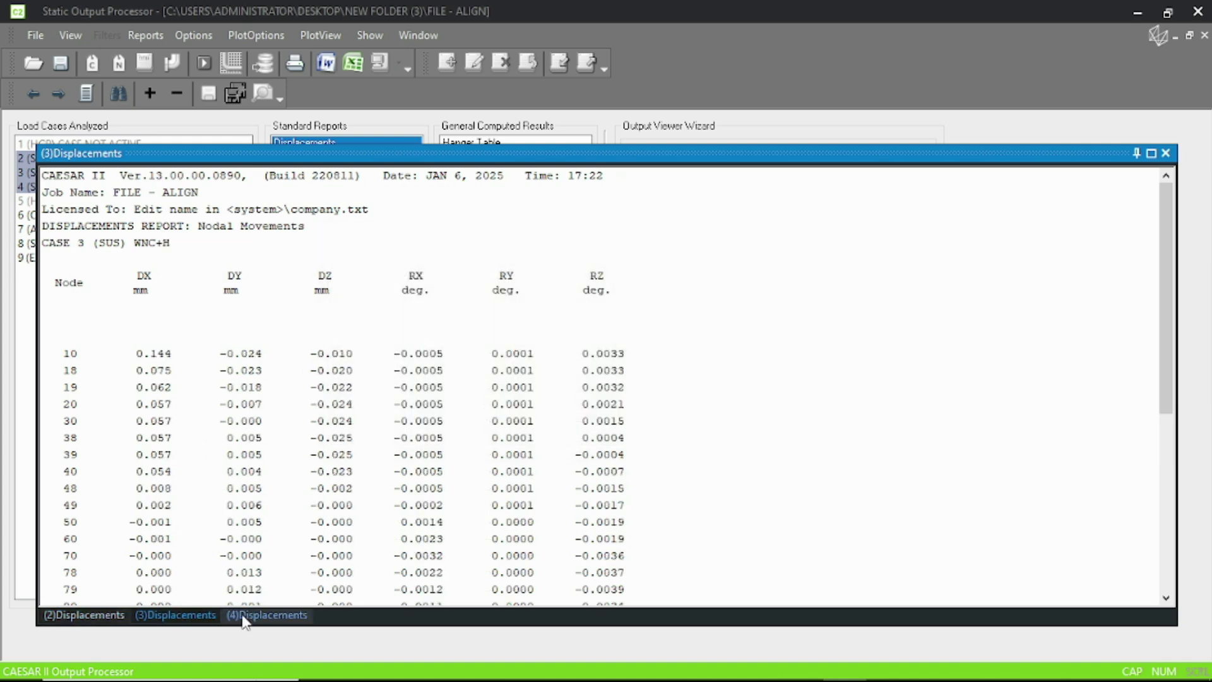
click(273, 615)
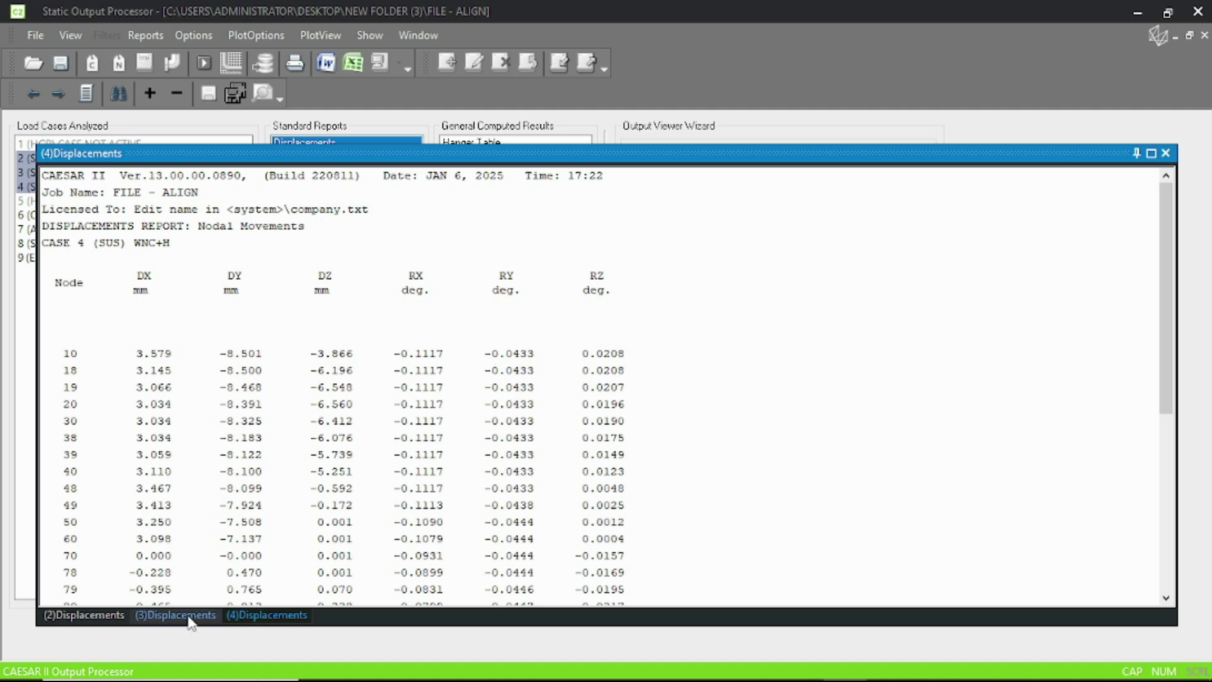
click(191, 622)
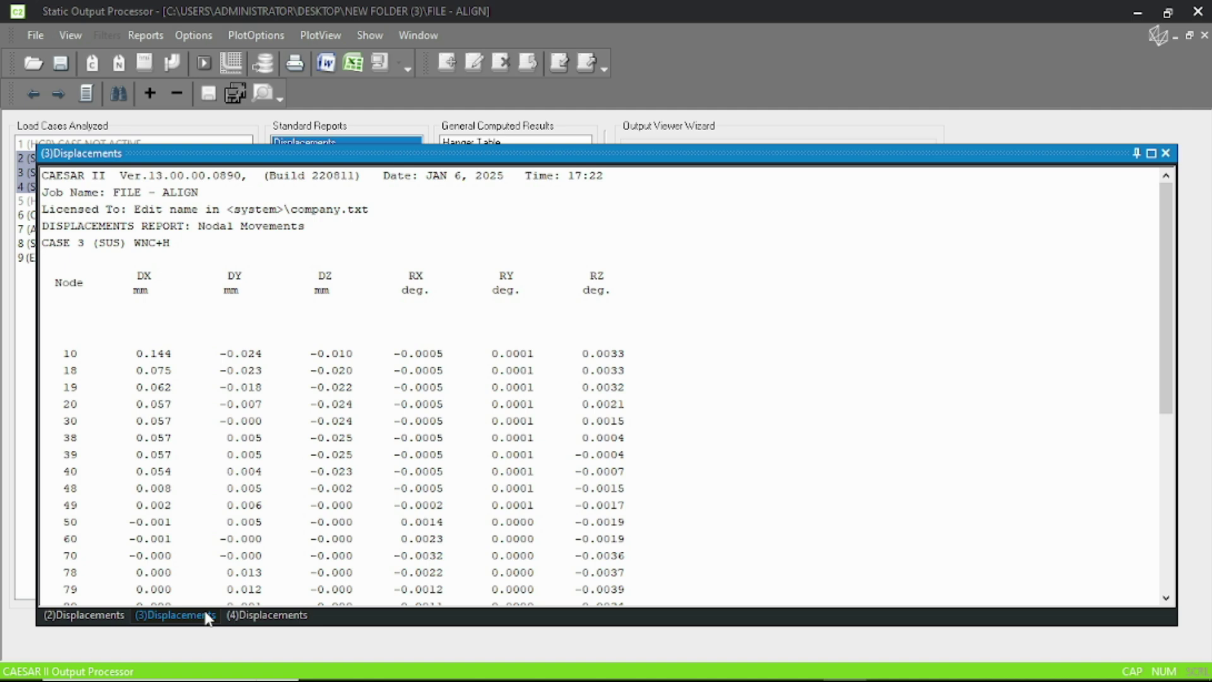
click(258, 618)
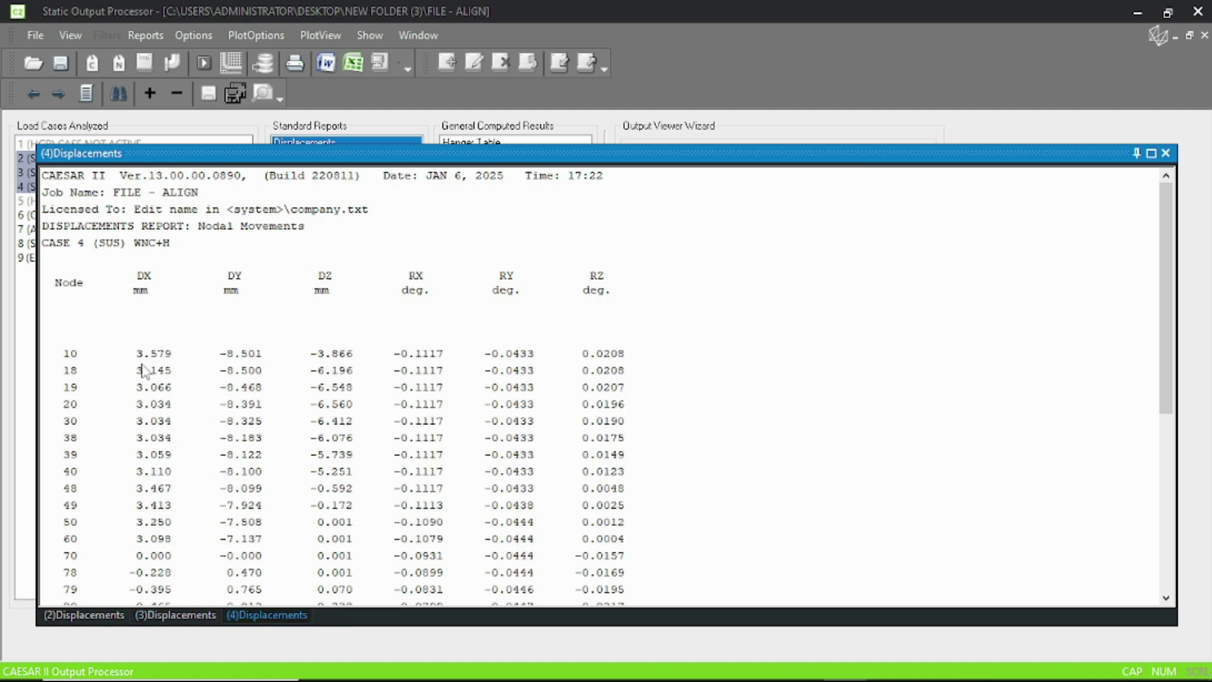
drag(143, 370, 332, 373)
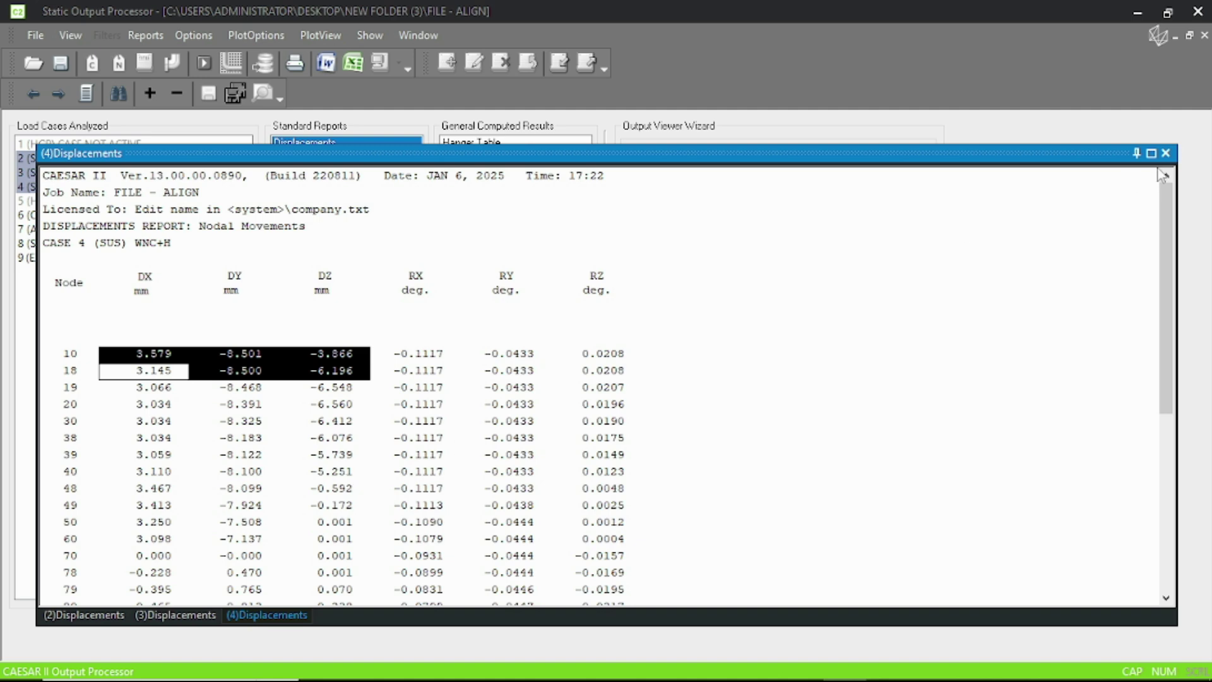
click(1166, 153)
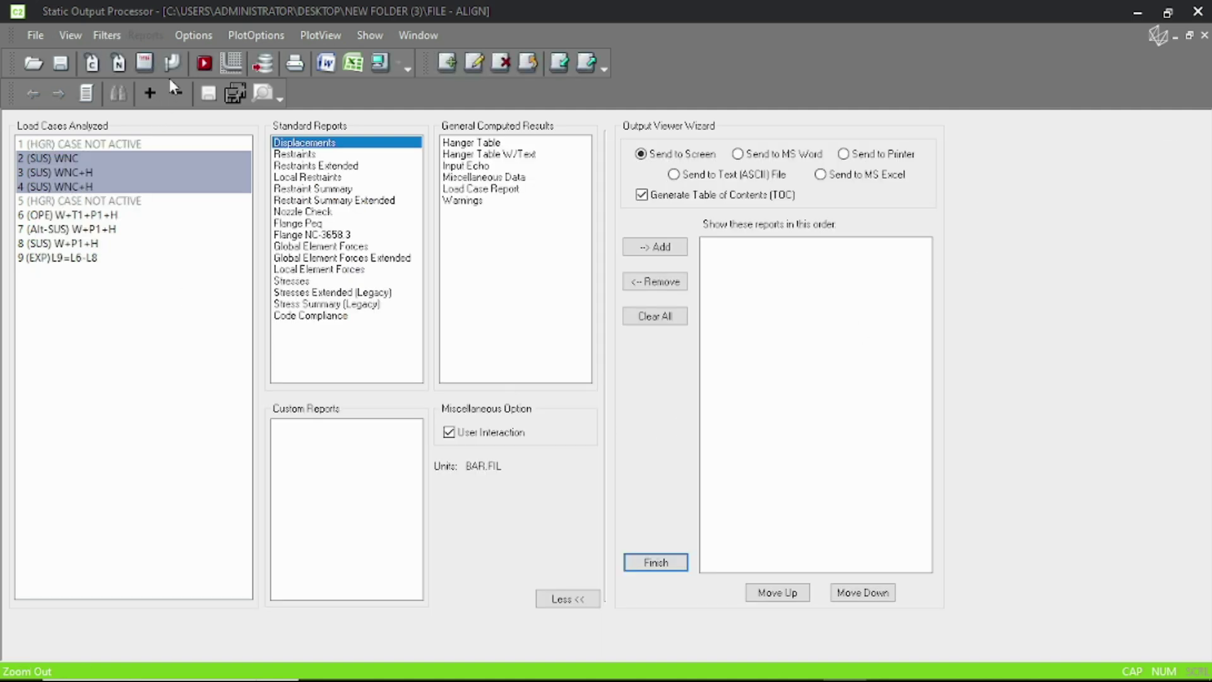
Step: Reopen the original FILE model, inspect the node 30 hanger, then error check and analyse it
click(173, 63)
click(59, 96)
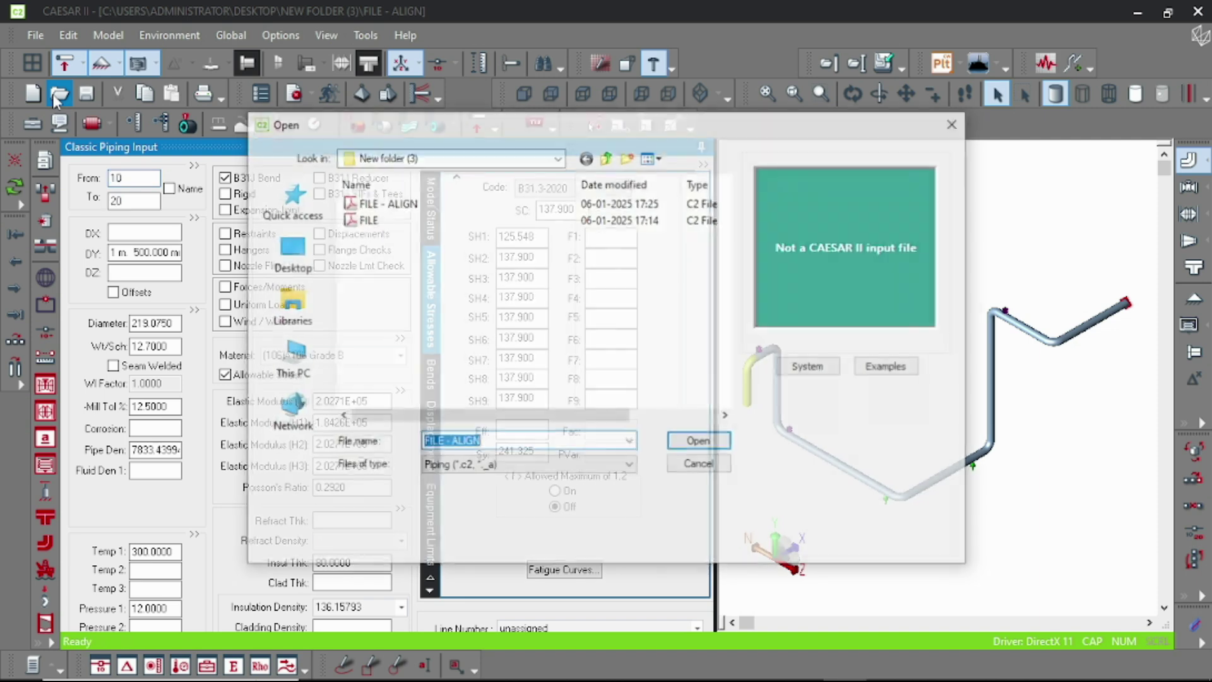
double_click(364, 221)
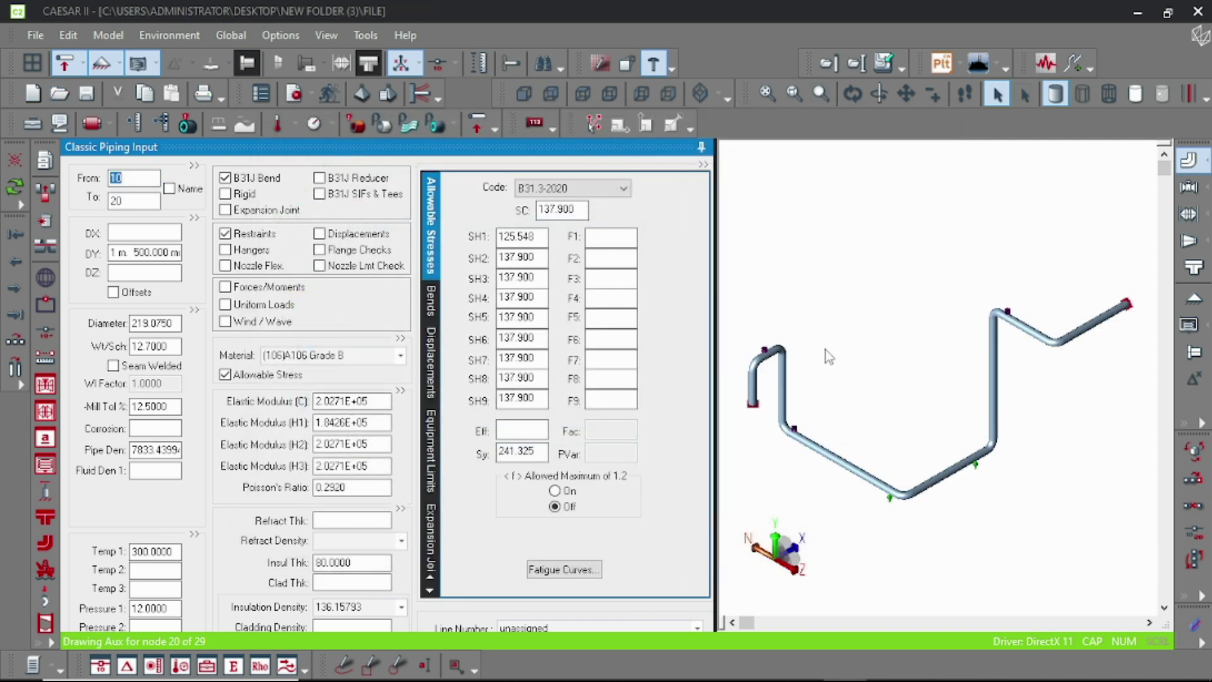
scroll(760, 354, up, 3)
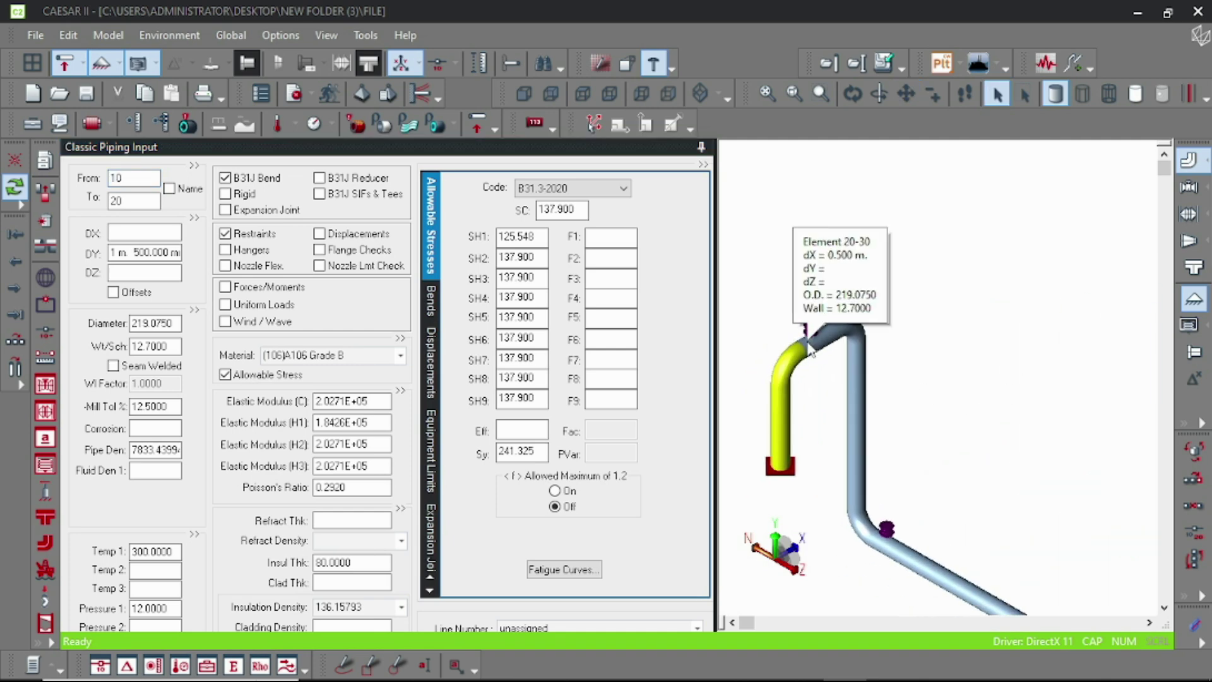
click(796, 334)
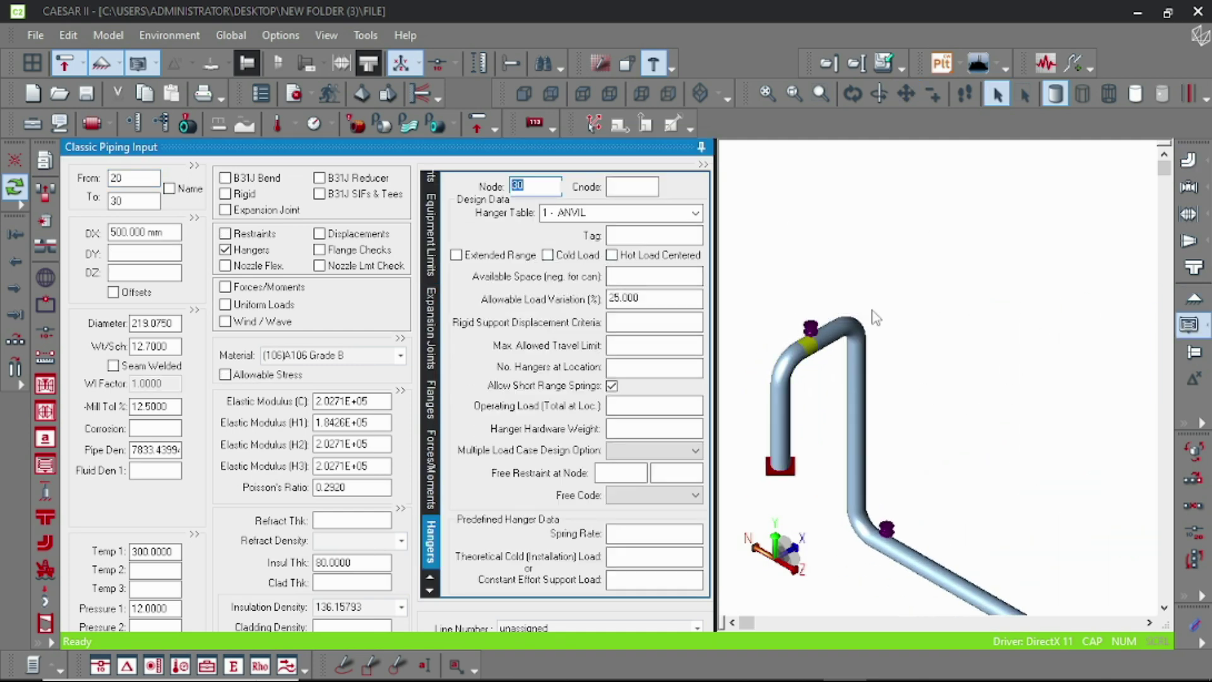
click(336, 95)
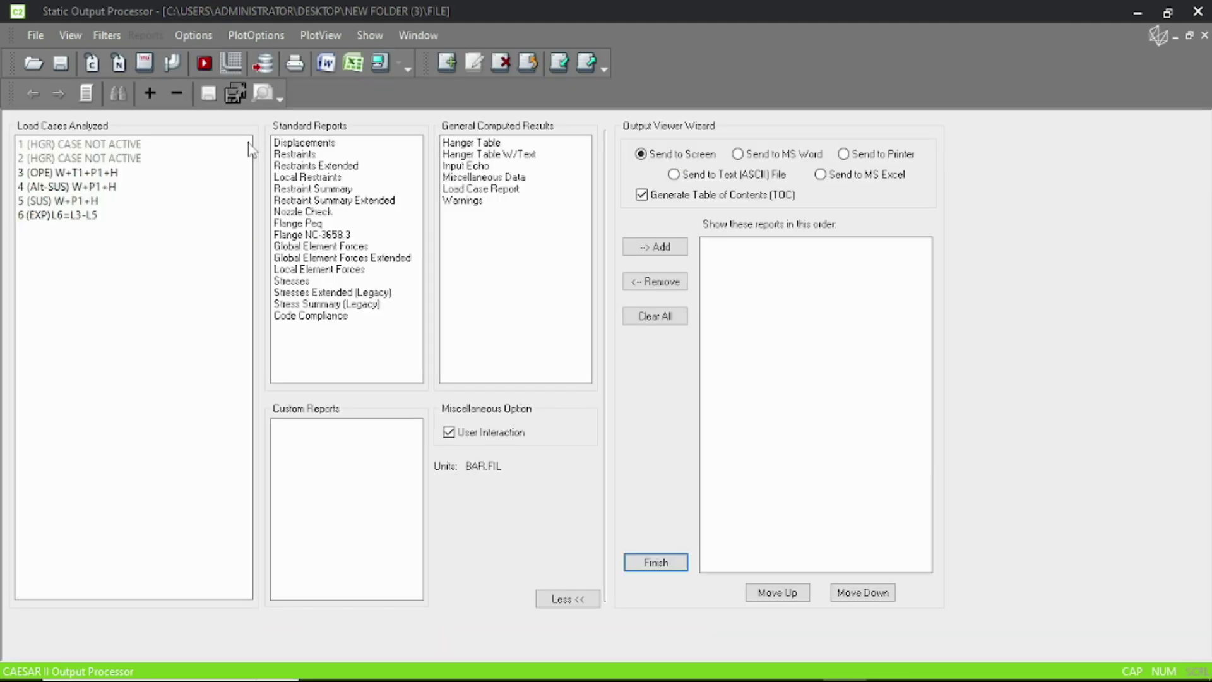
click(88, 174)
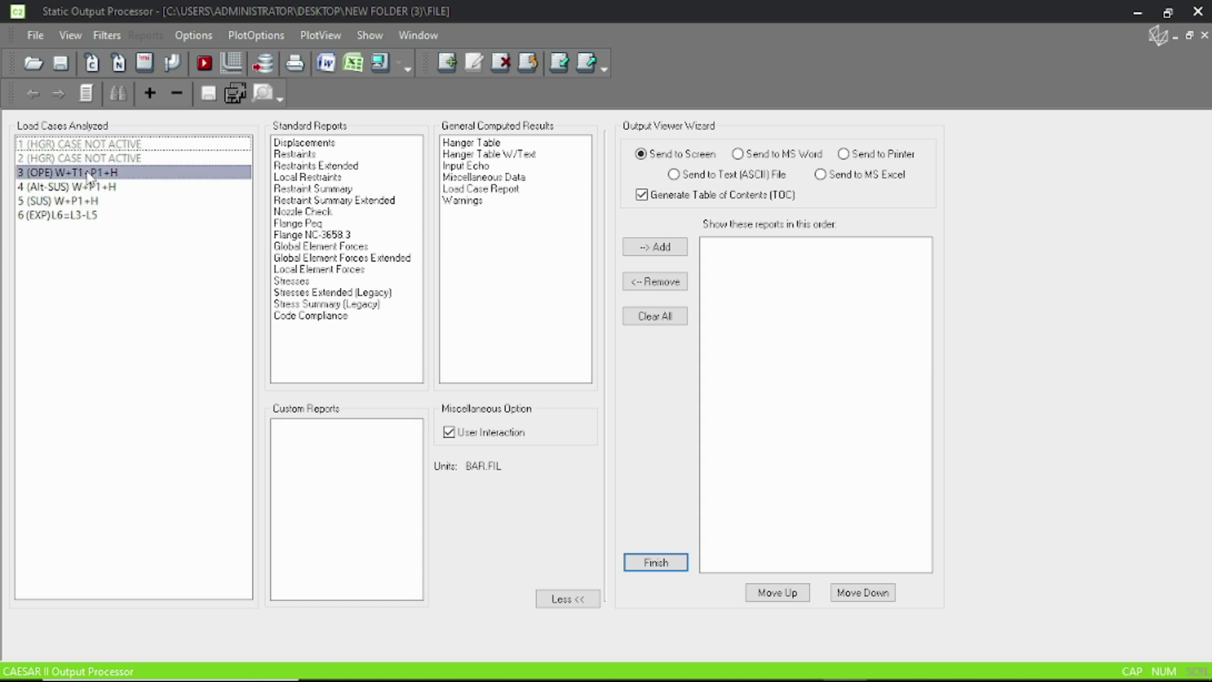
click(347, 200)
click(381, 63)
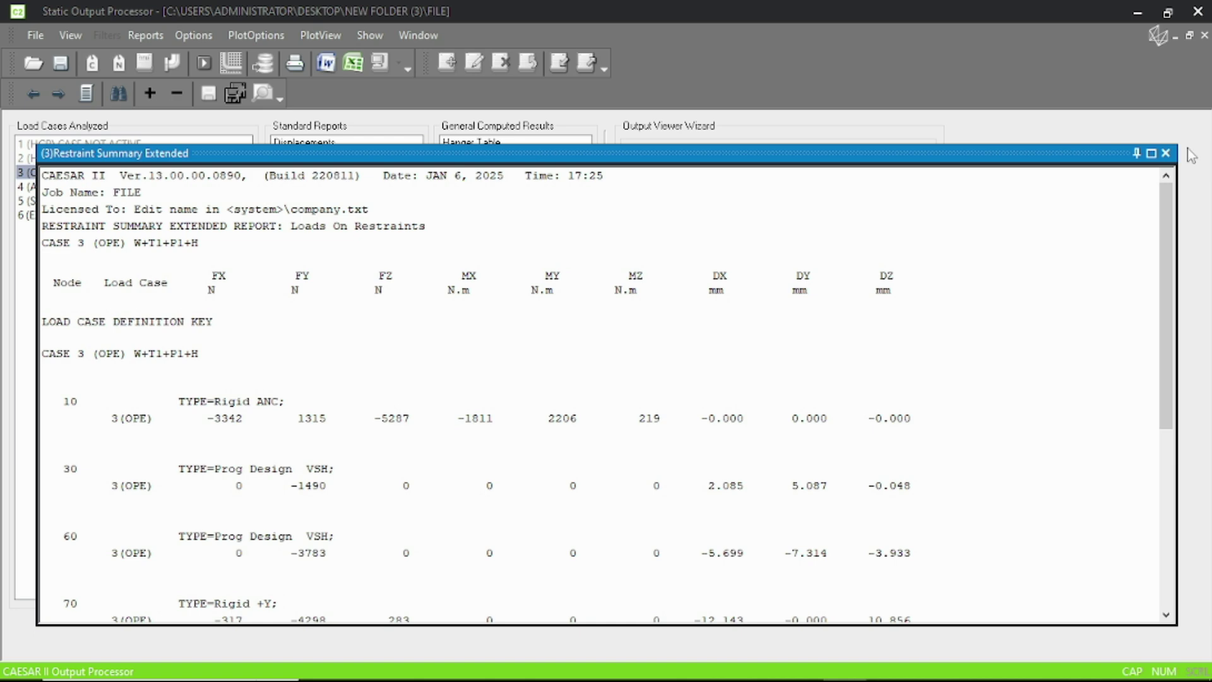
click(1165, 153)
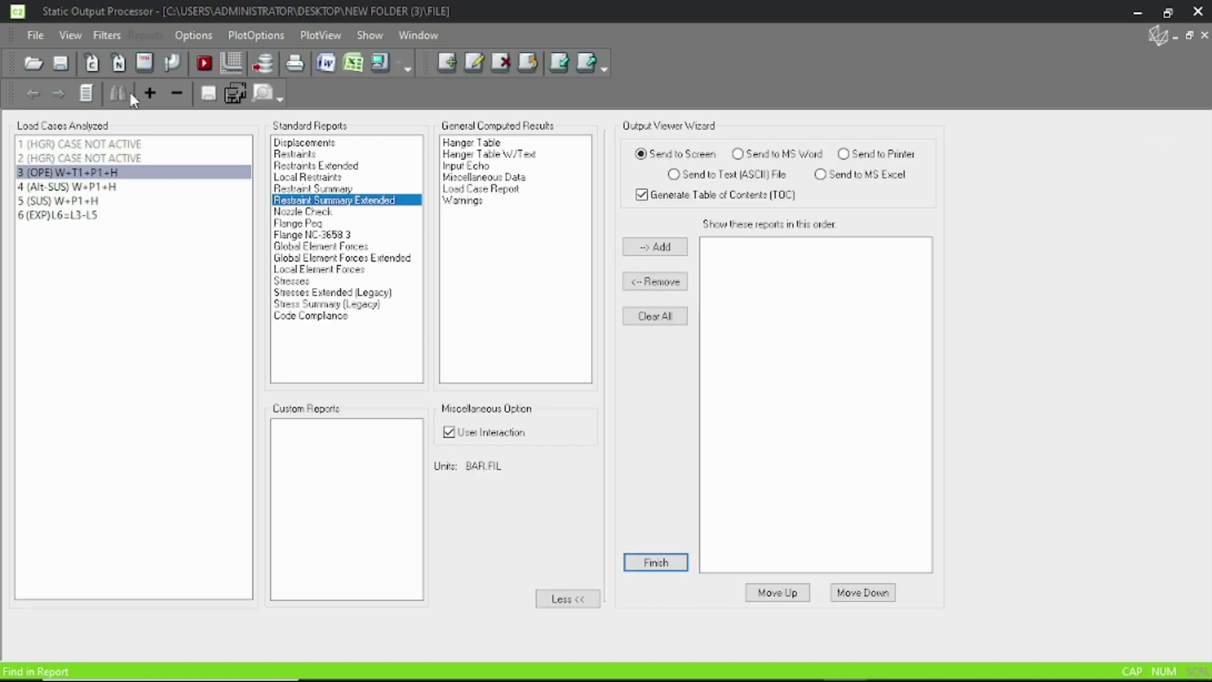
Step: Cancel the Break dialog and give element 20-30 a +Y restraint at node 30 with friction
click(45, 246)
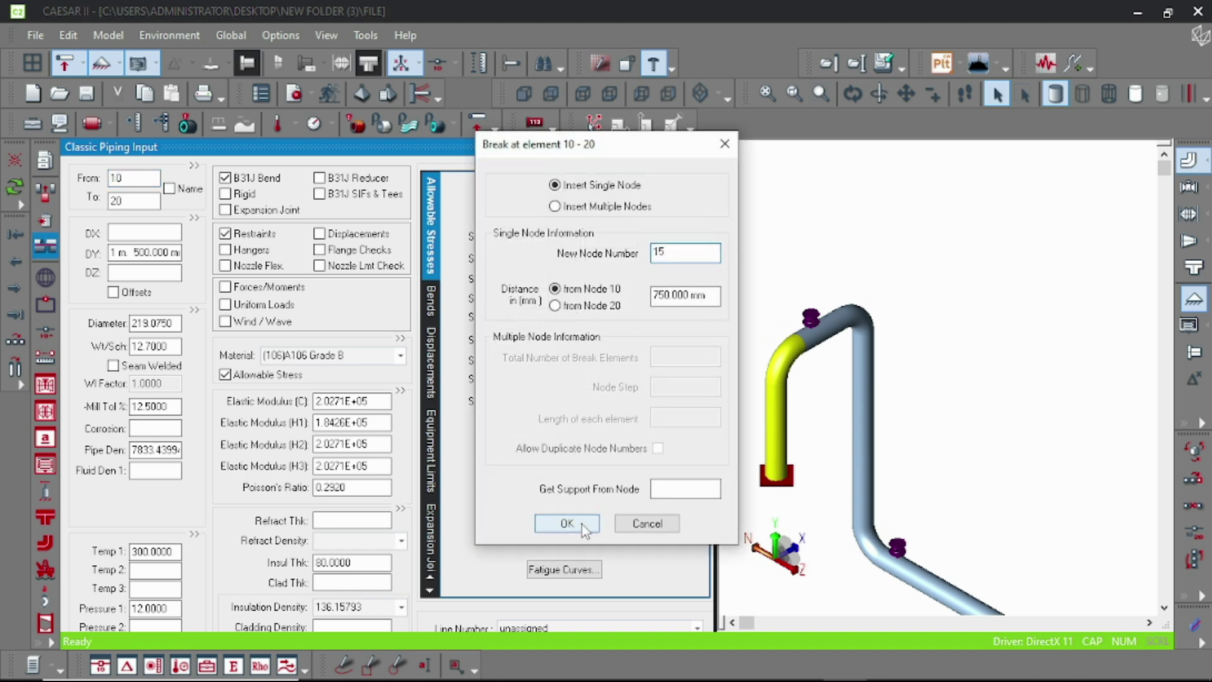
click(816, 344)
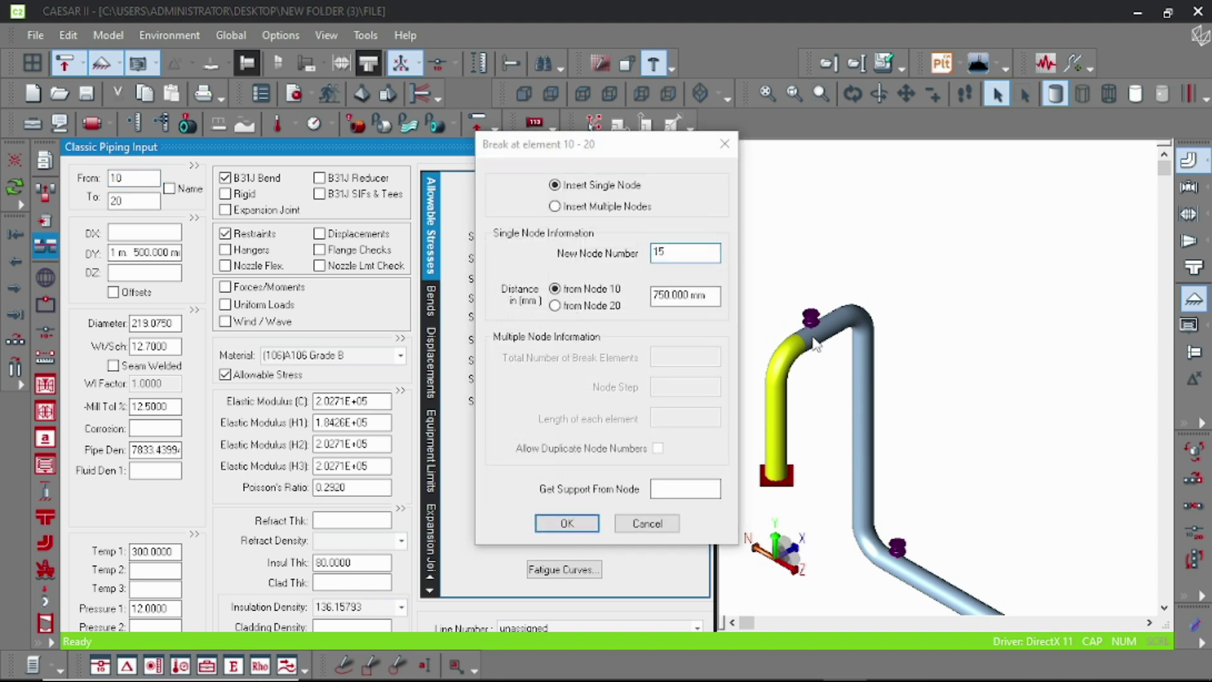
click(647, 524)
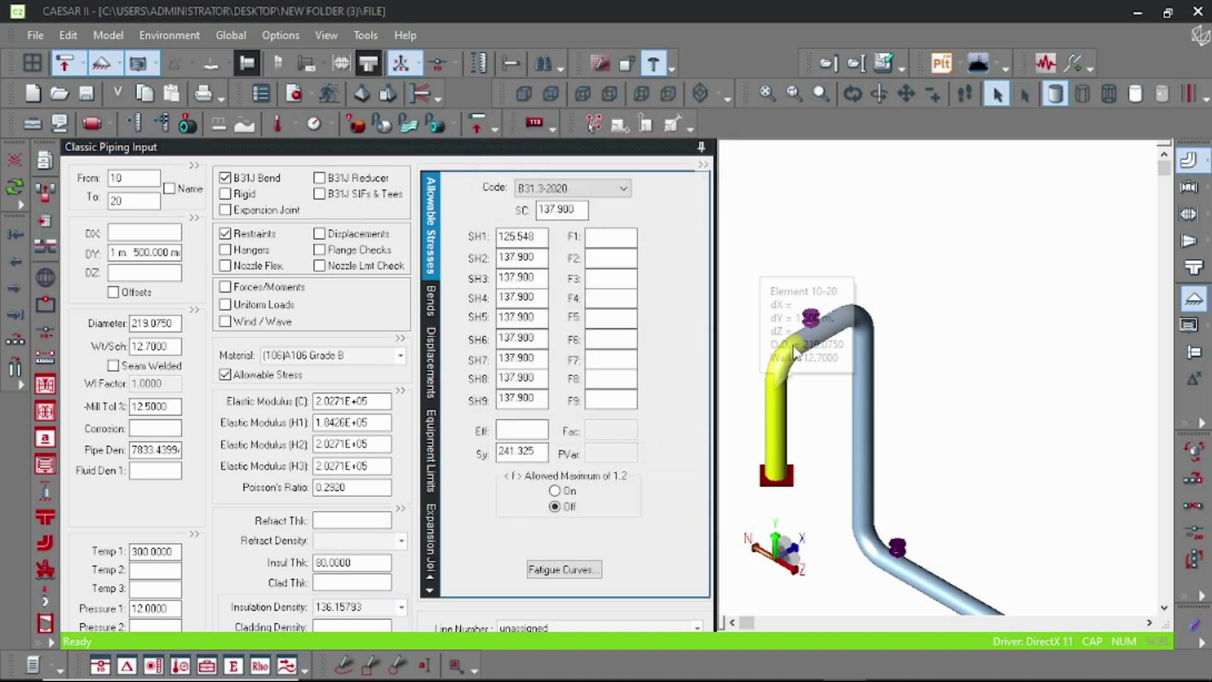
click(812, 343)
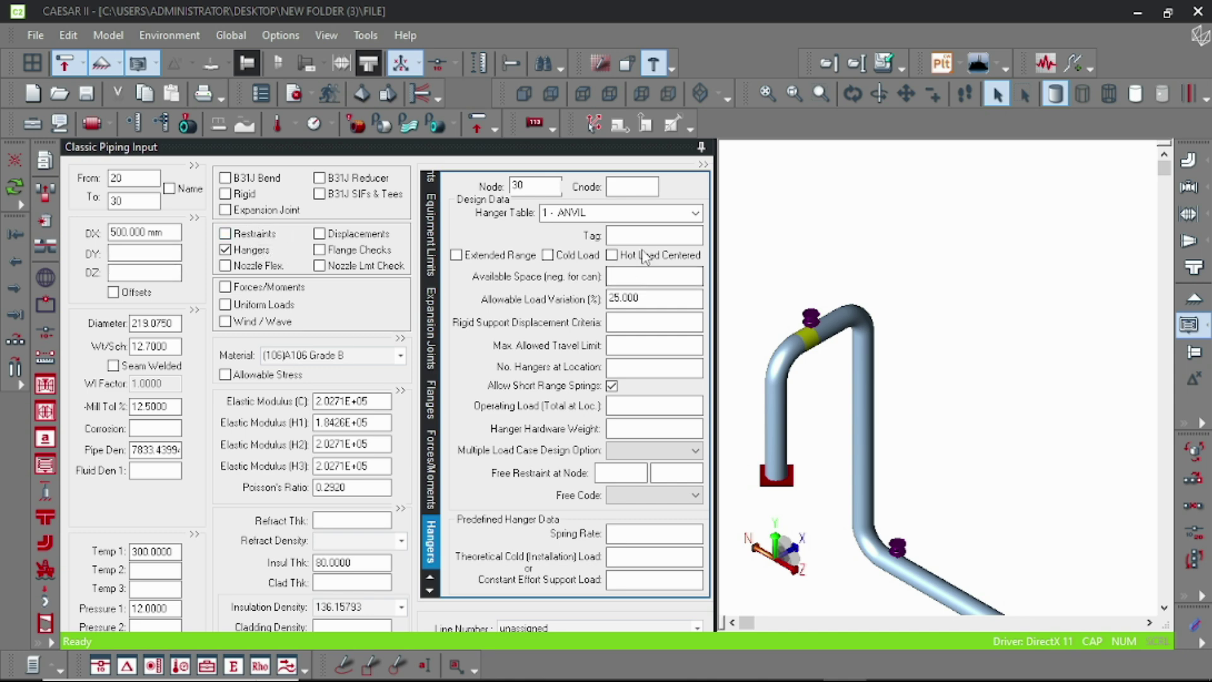
mouse_move(866, 353)
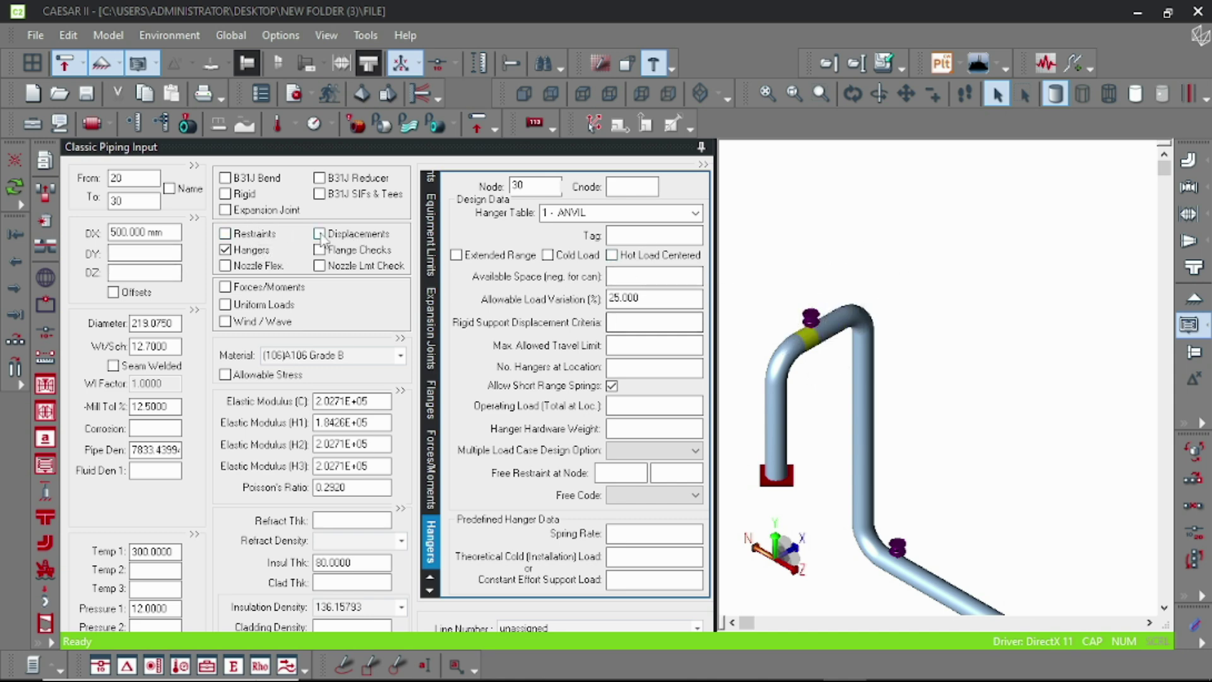
click(225, 233)
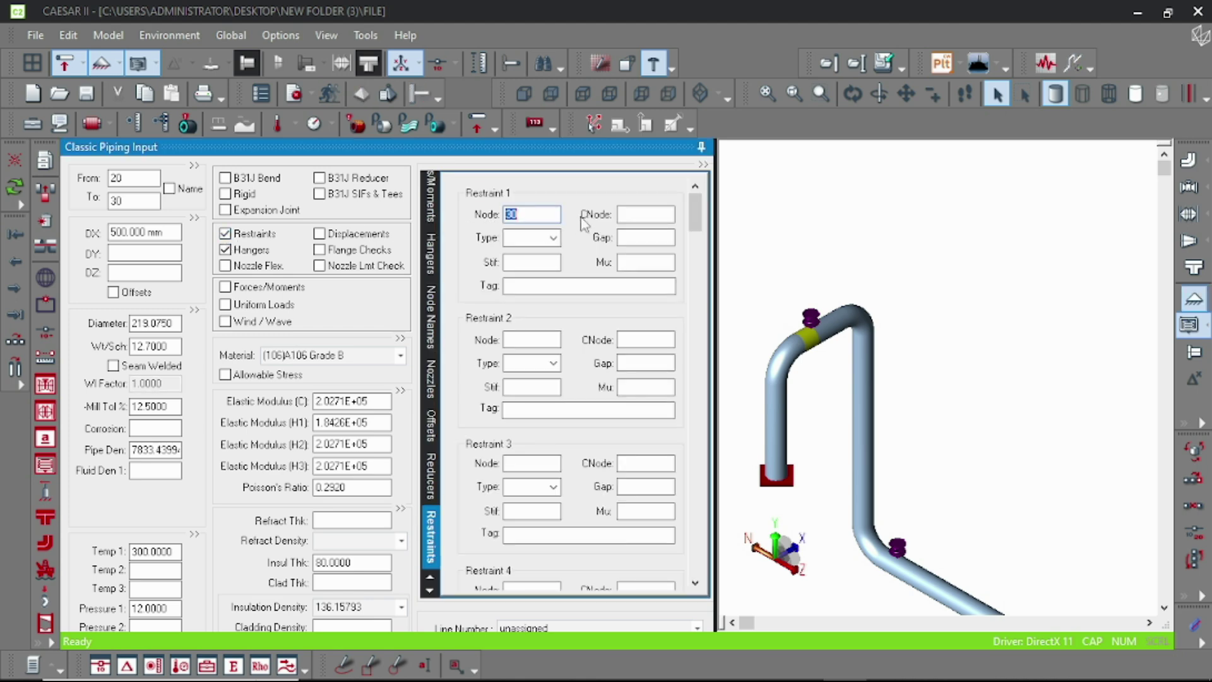
click(553, 238)
click(515, 307)
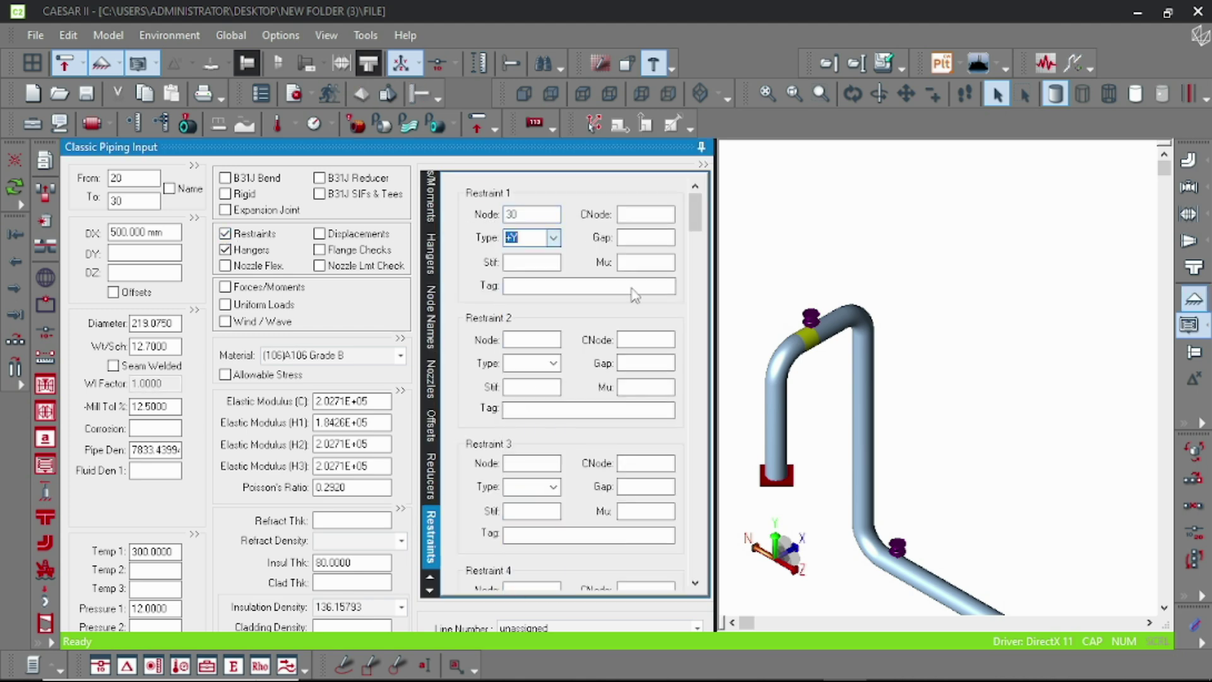
click(655, 265)
text(0.3)
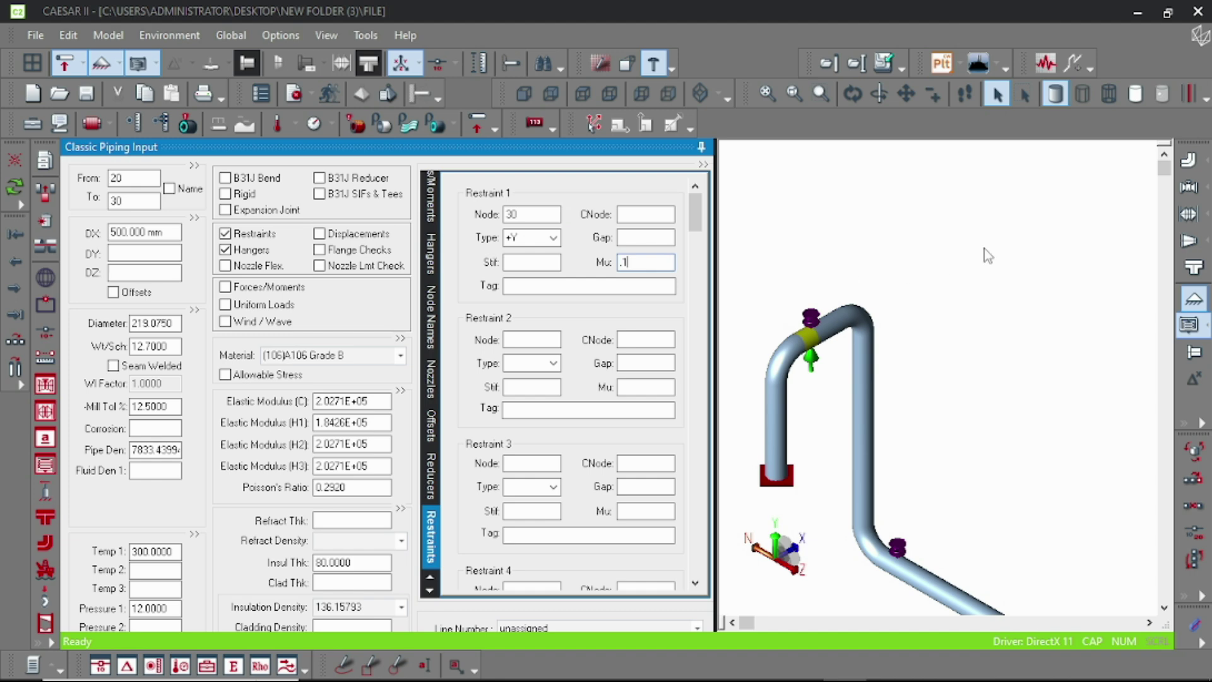
click(984, 249)
click(327, 92)
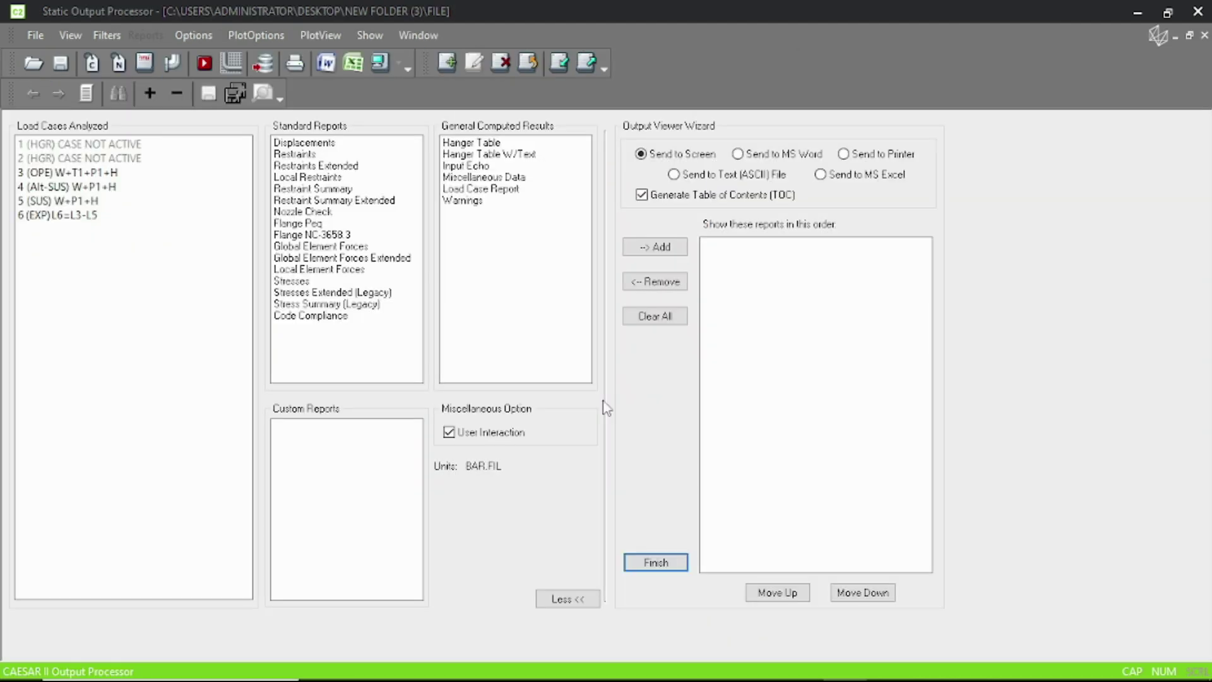
click(474, 142)
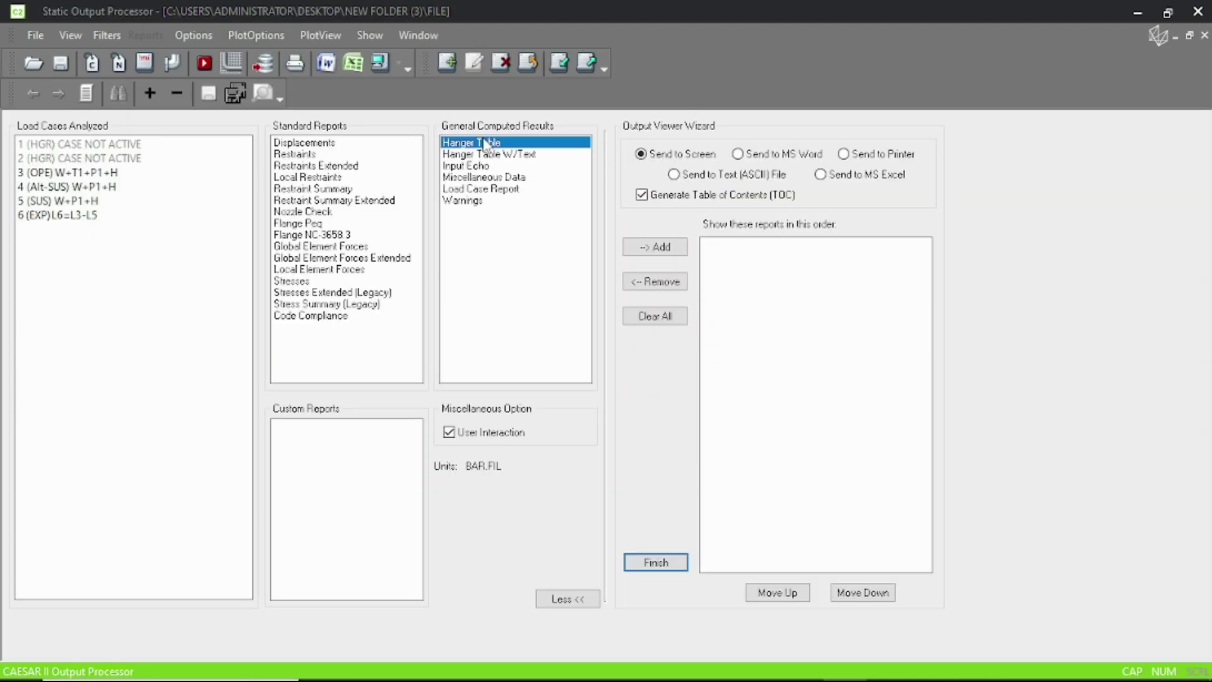
click(379, 64)
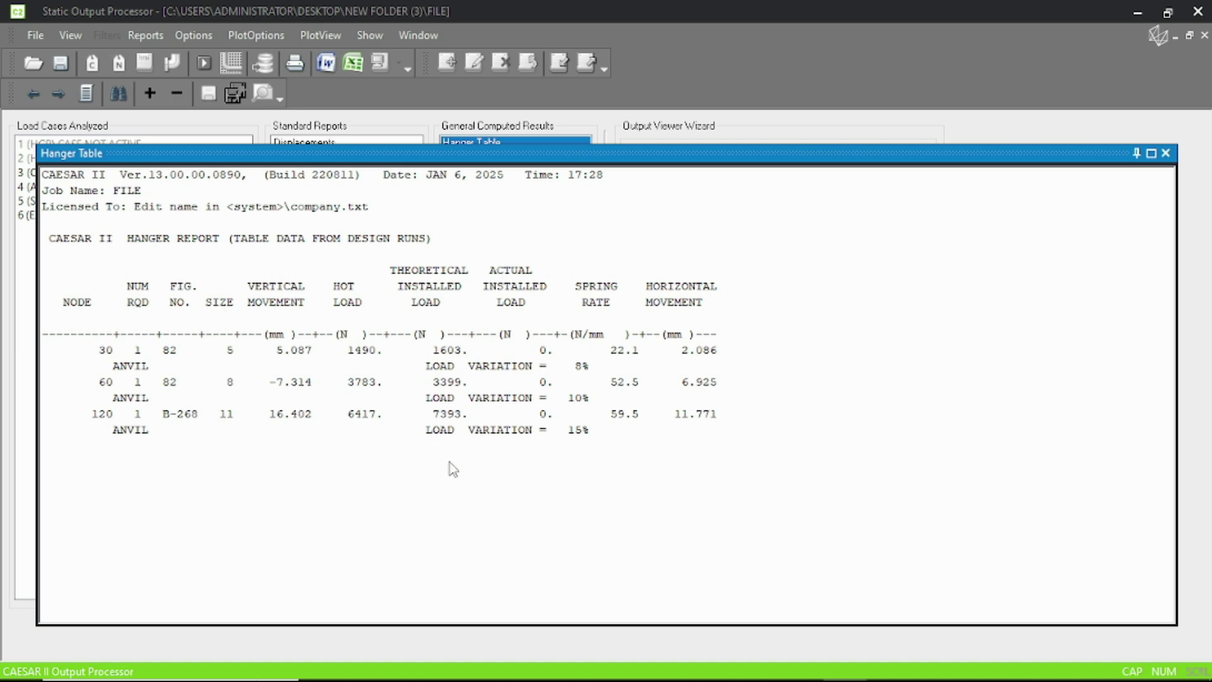
click(1166, 152)
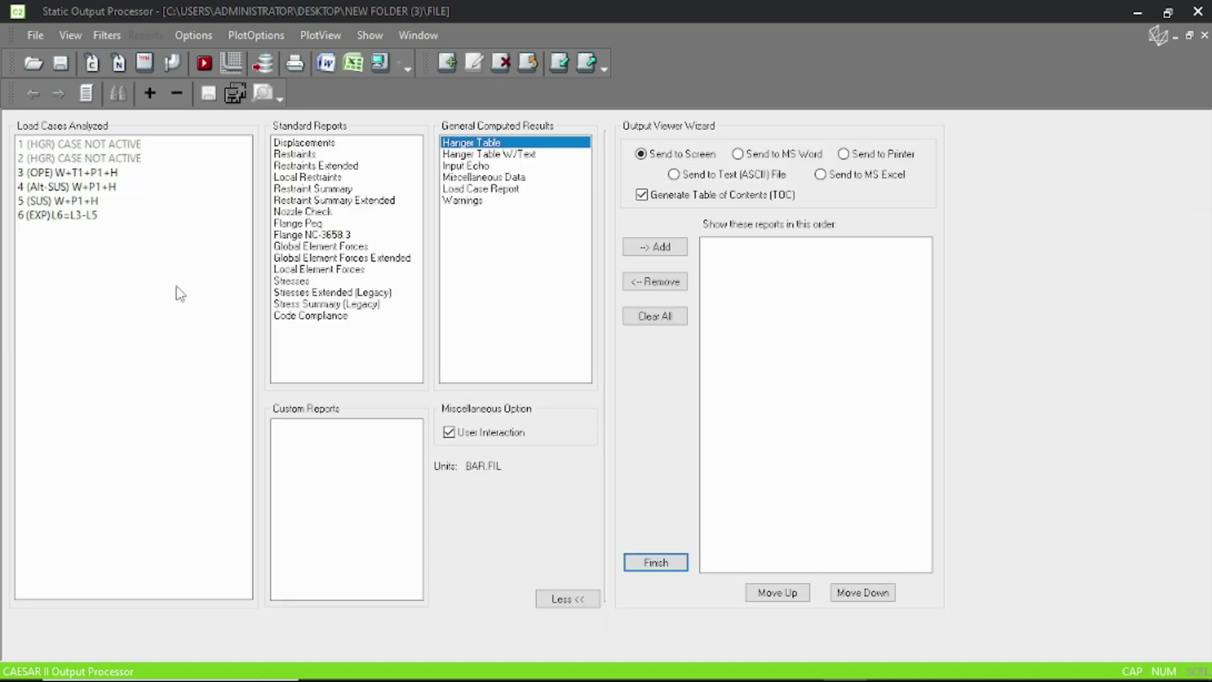
click(170, 65)
Step: Open FILE - ALIGN and give node 30 a +Y restraint with friction coefficient 0.1
click(53, 103)
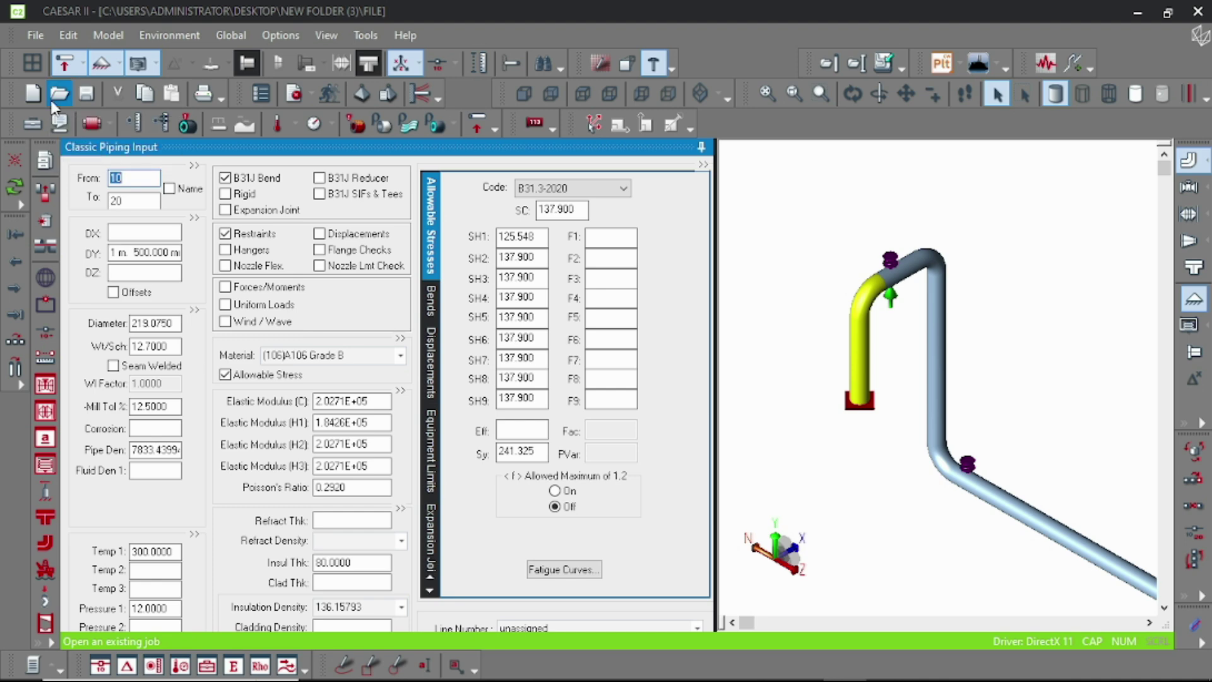
double_click(409, 203)
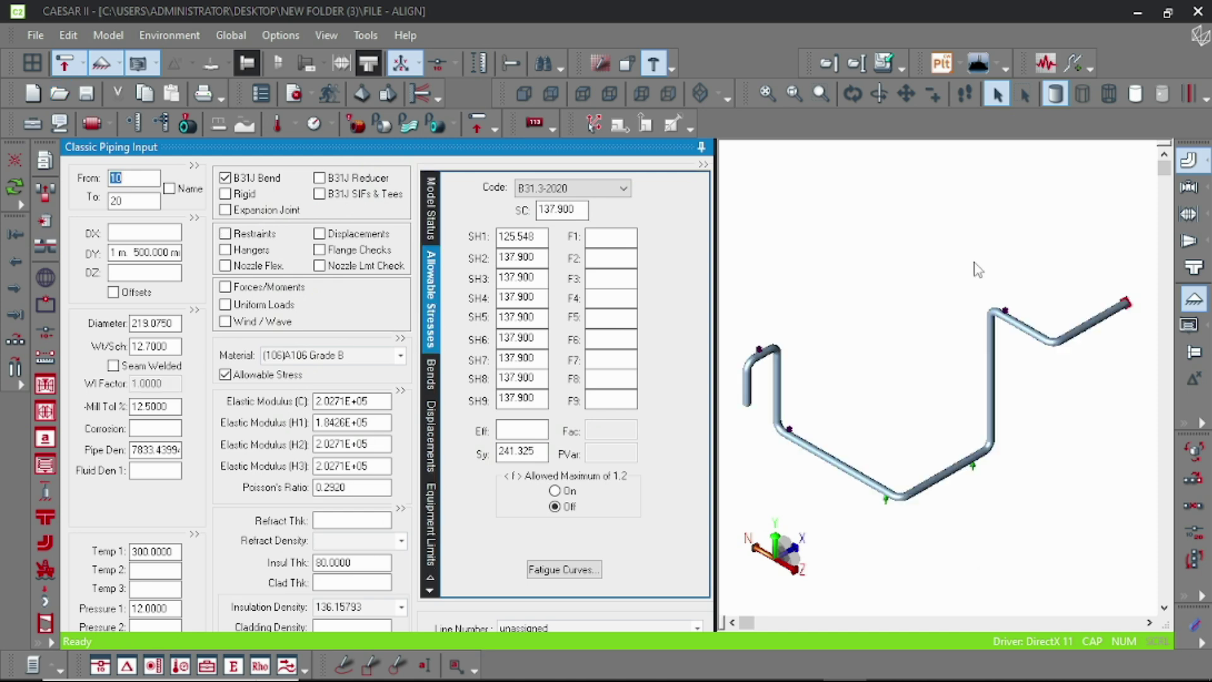
scroll(989, 299, up, 3)
scroll(877, 292, up, 3)
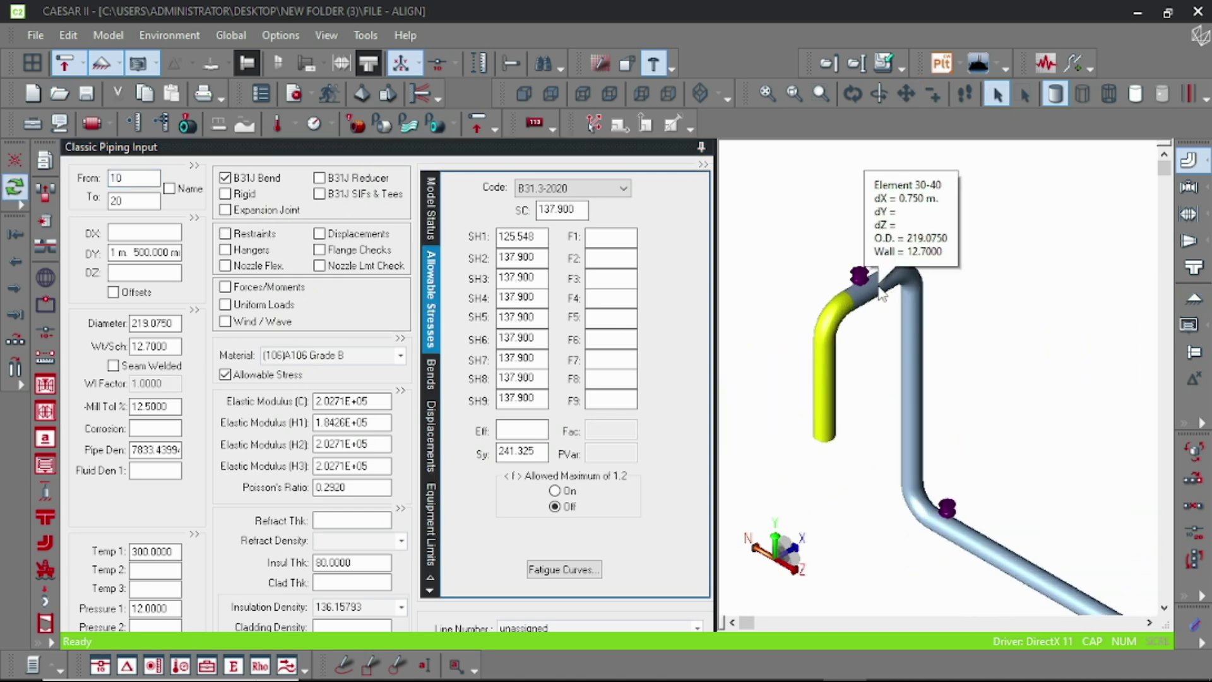
click(856, 300)
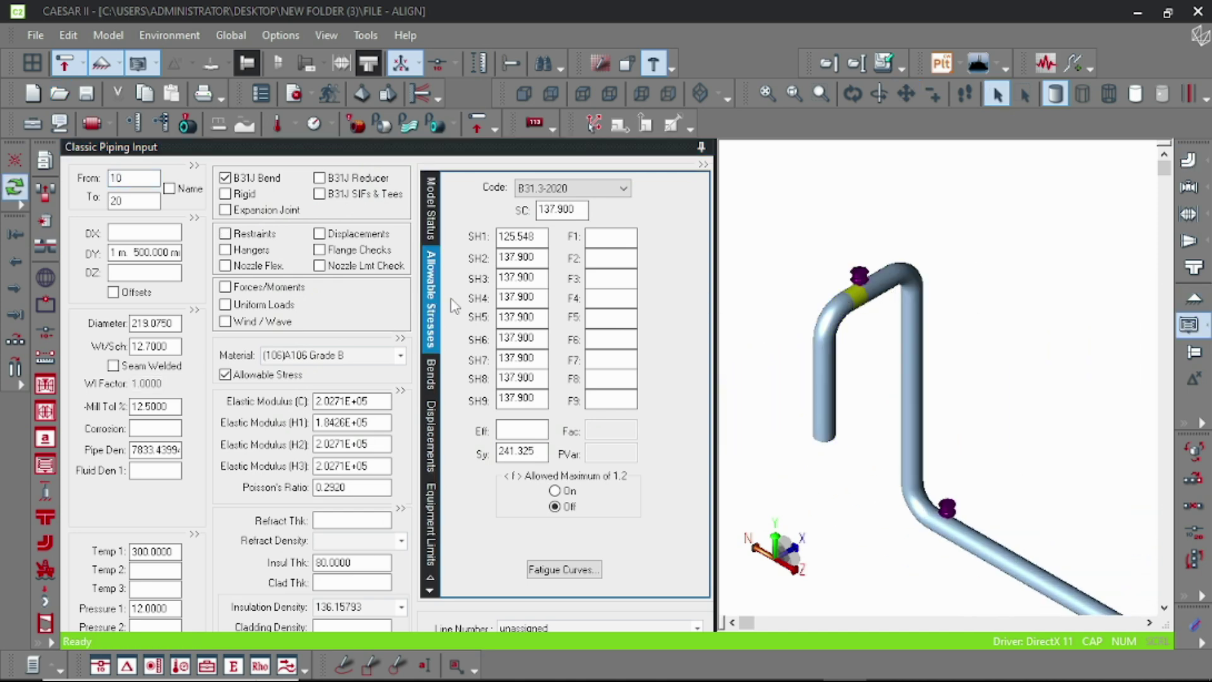
click(226, 233)
click(553, 237)
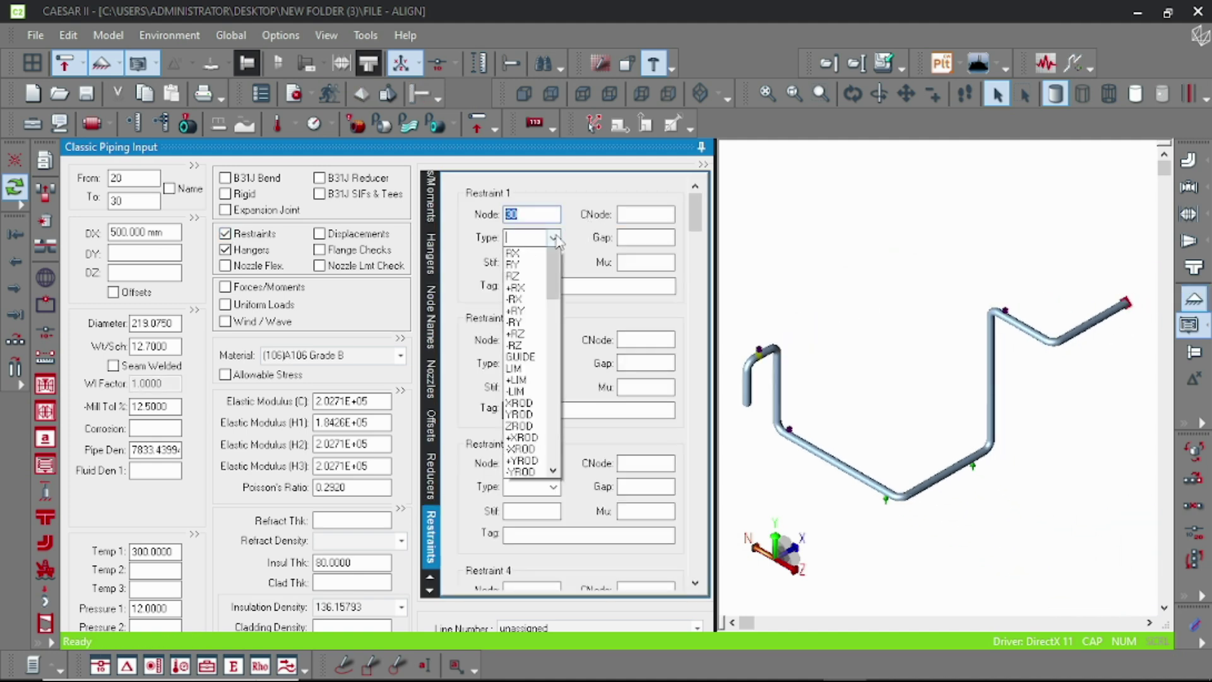
click(524, 315)
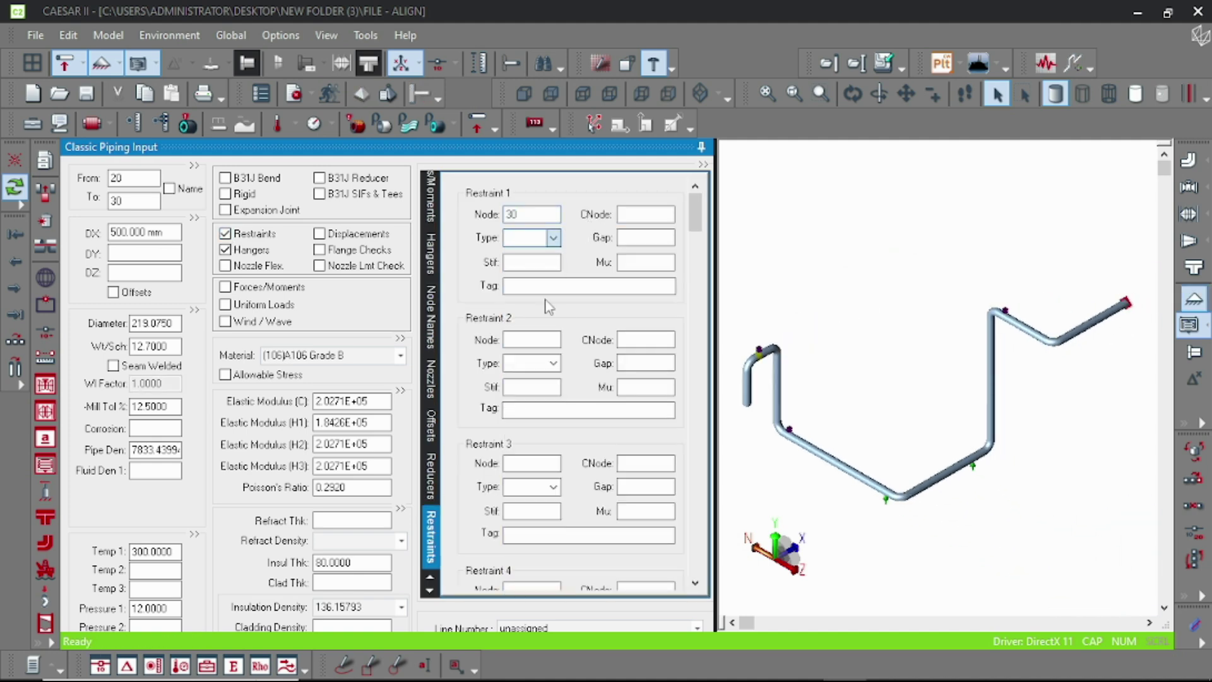
click(656, 265)
text(.1)
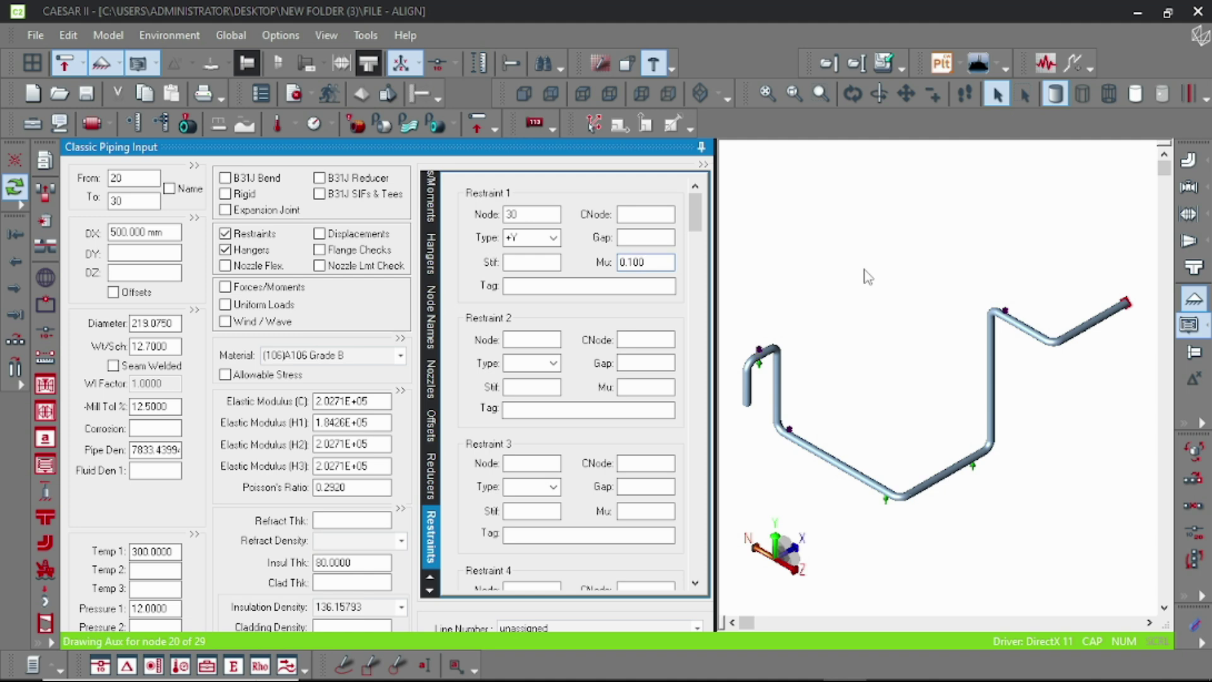
click(329, 94)
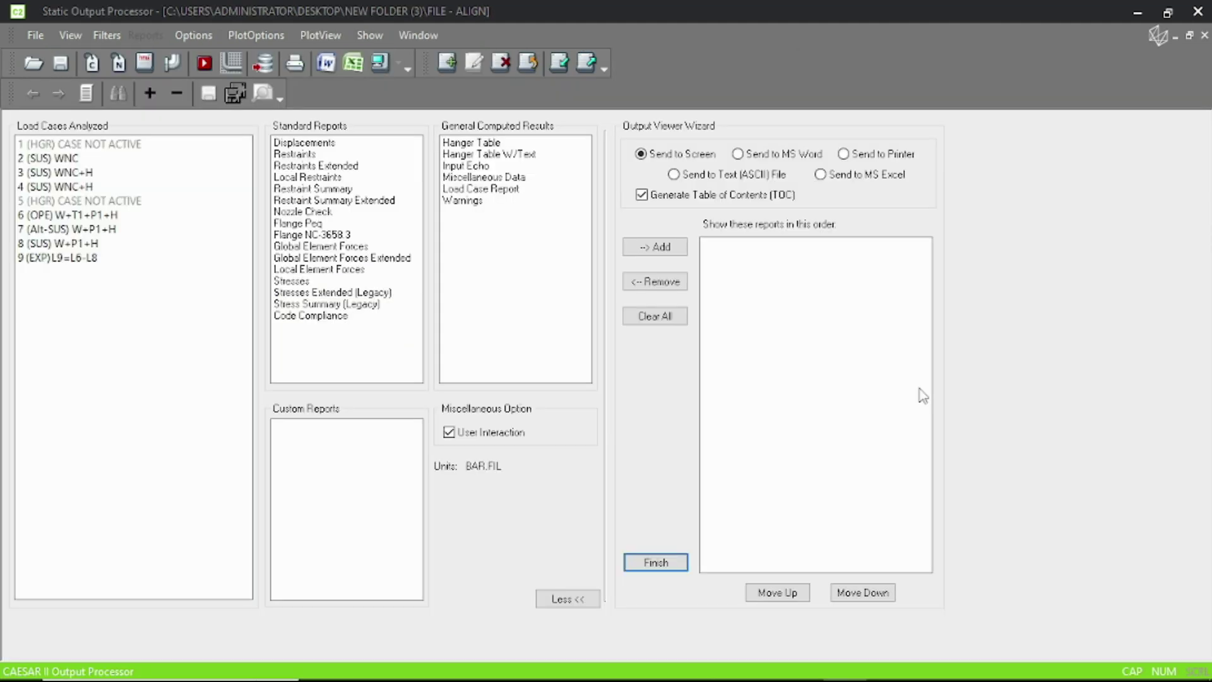
click(94, 176)
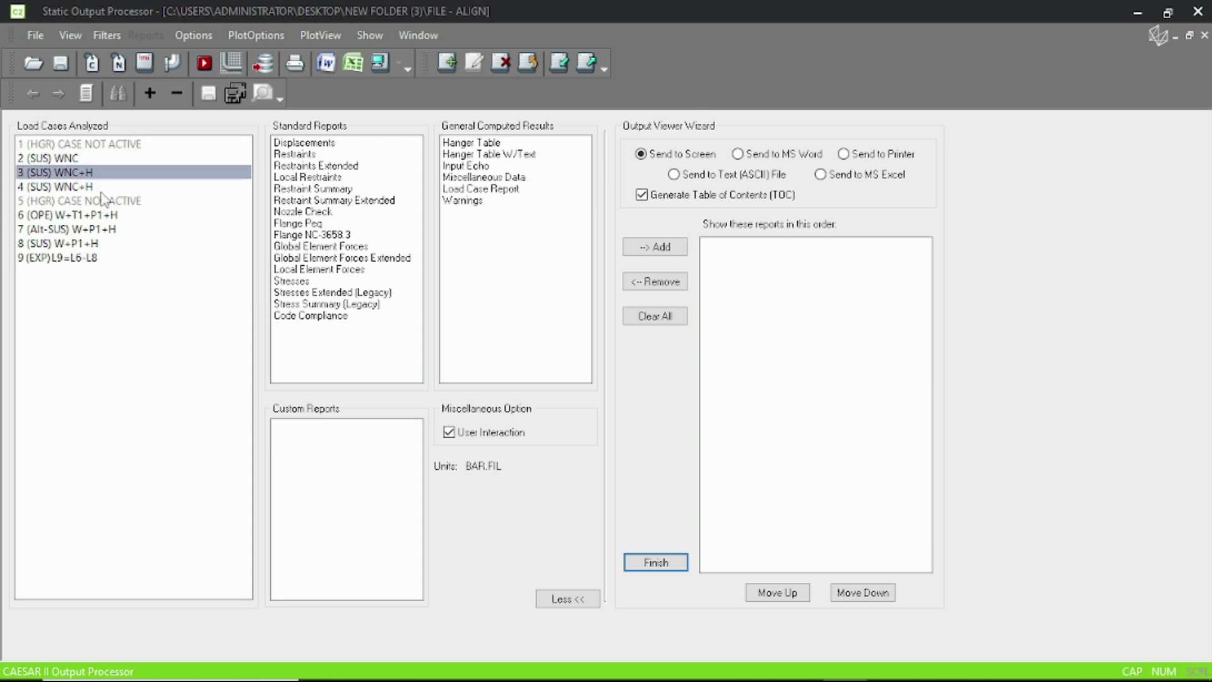
ctrl+click(101, 188)
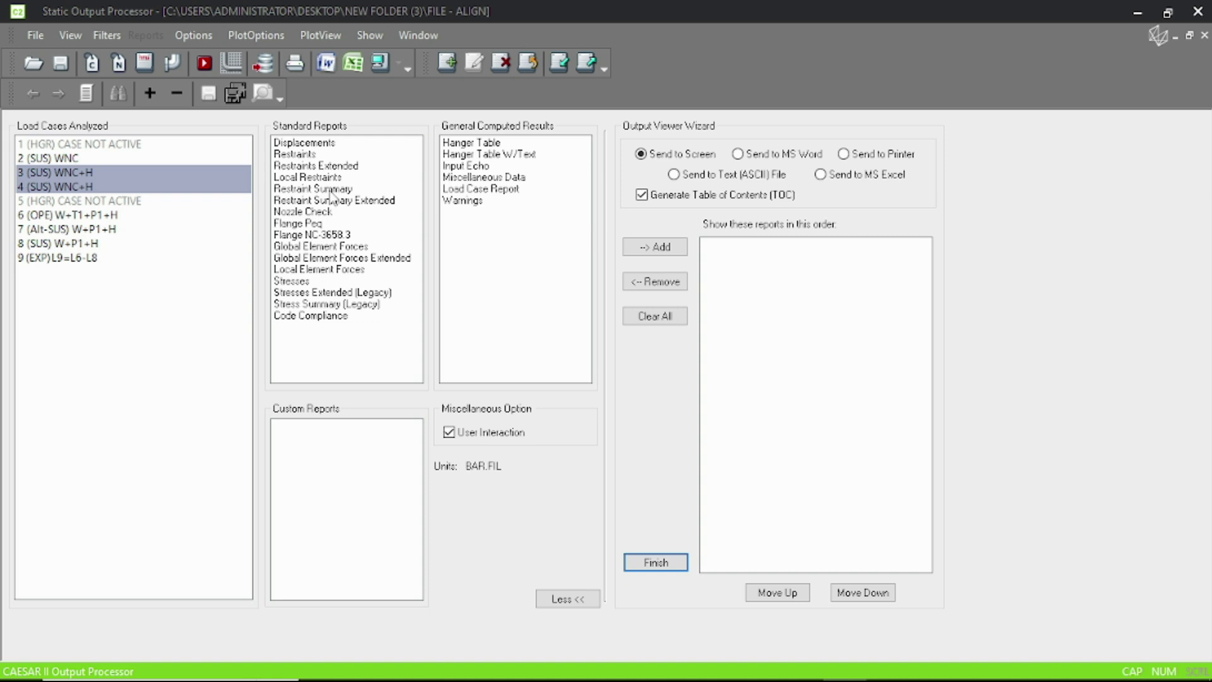
click(330, 144)
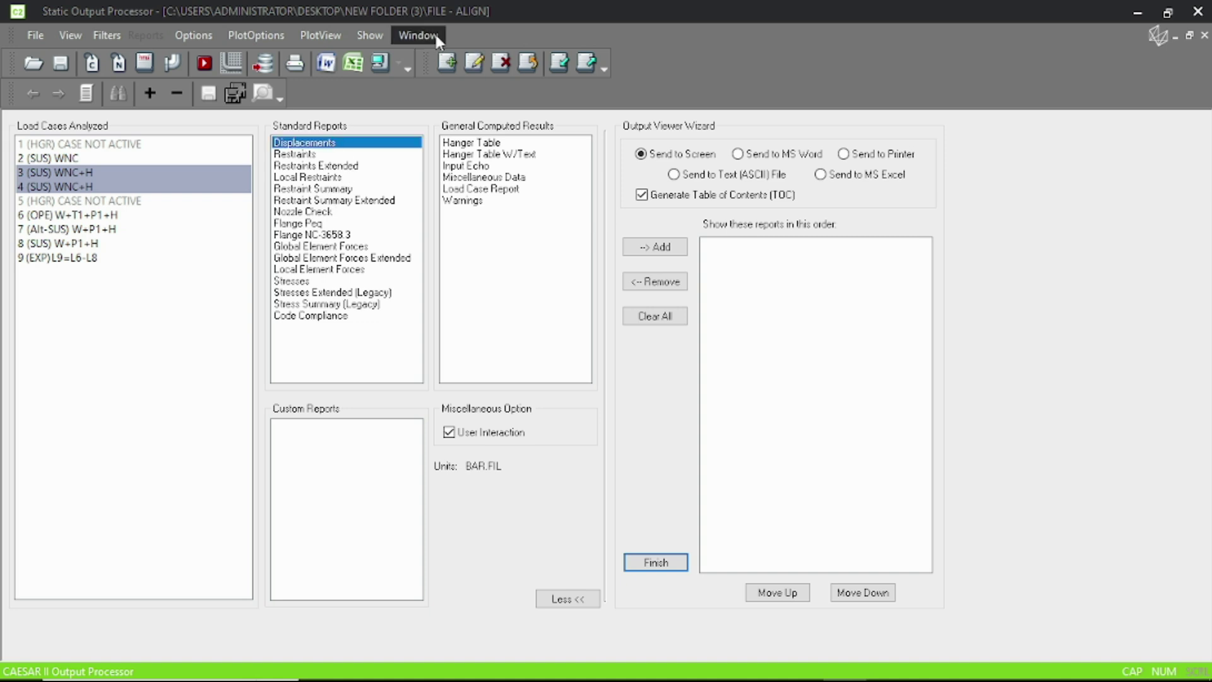
click(379, 63)
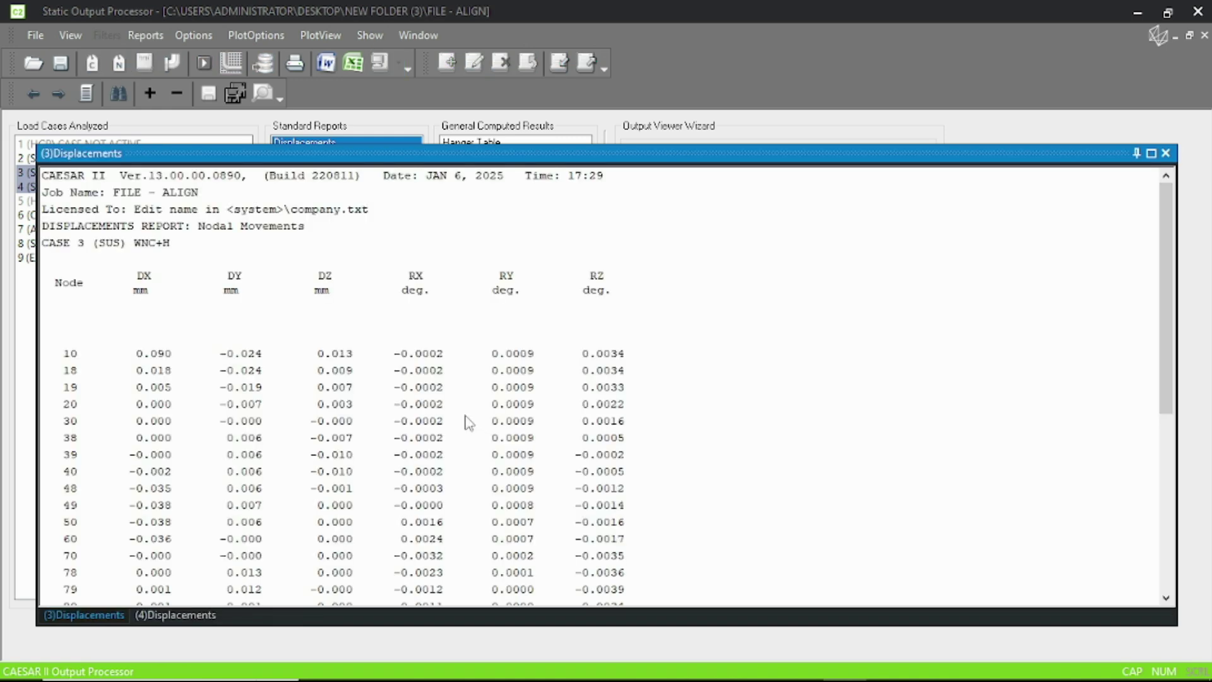
click(193, 614)
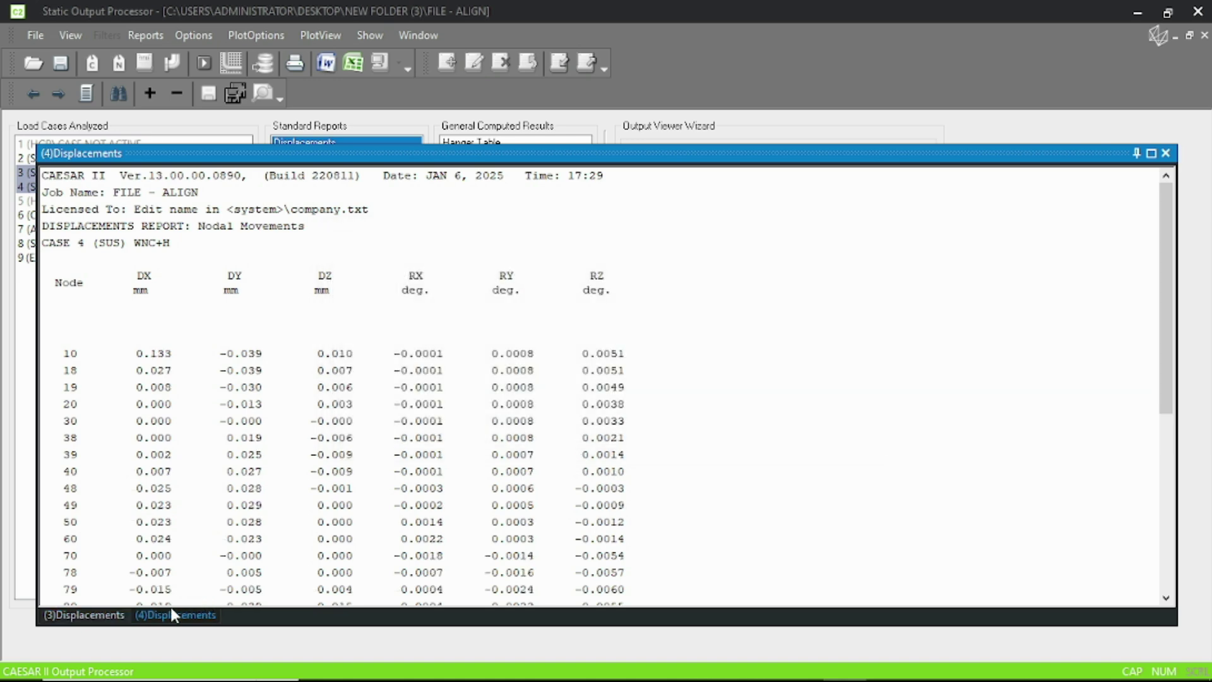
click(89, 622)
click(103, 616)
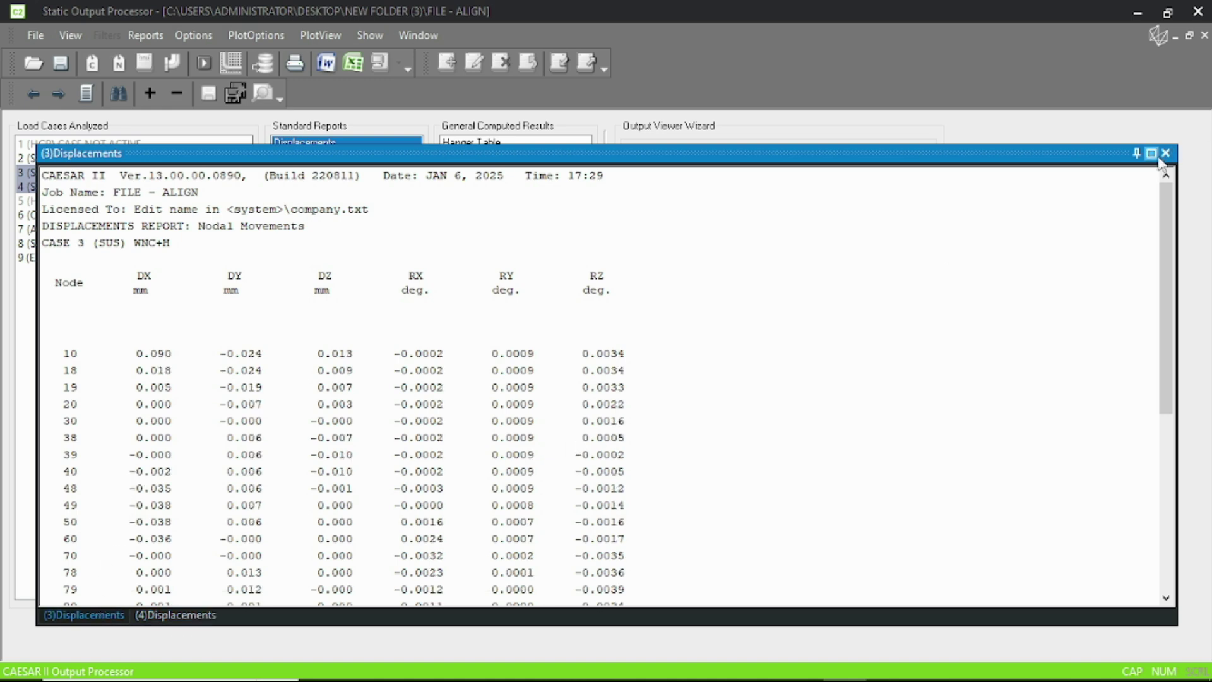
click(1166, 153)
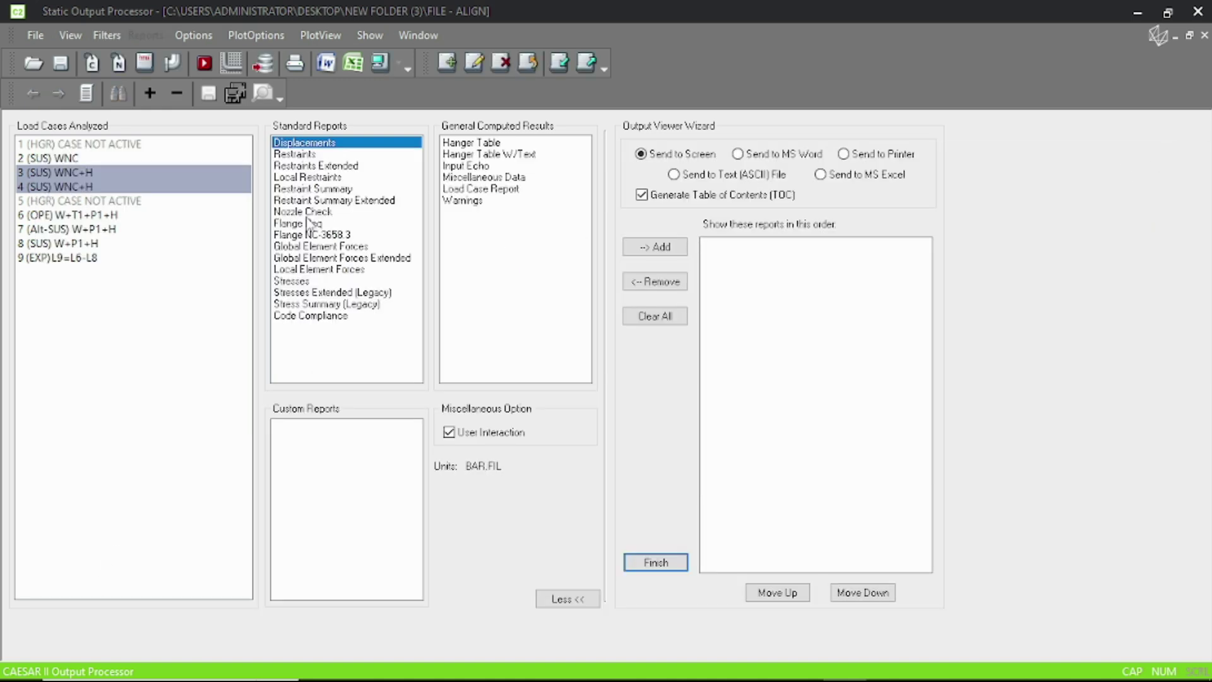
Step: Return to piping input and reposition the ALIGN model in the 3-D view
click(164, 66)
middle_drag(823, 390, 834, 349)
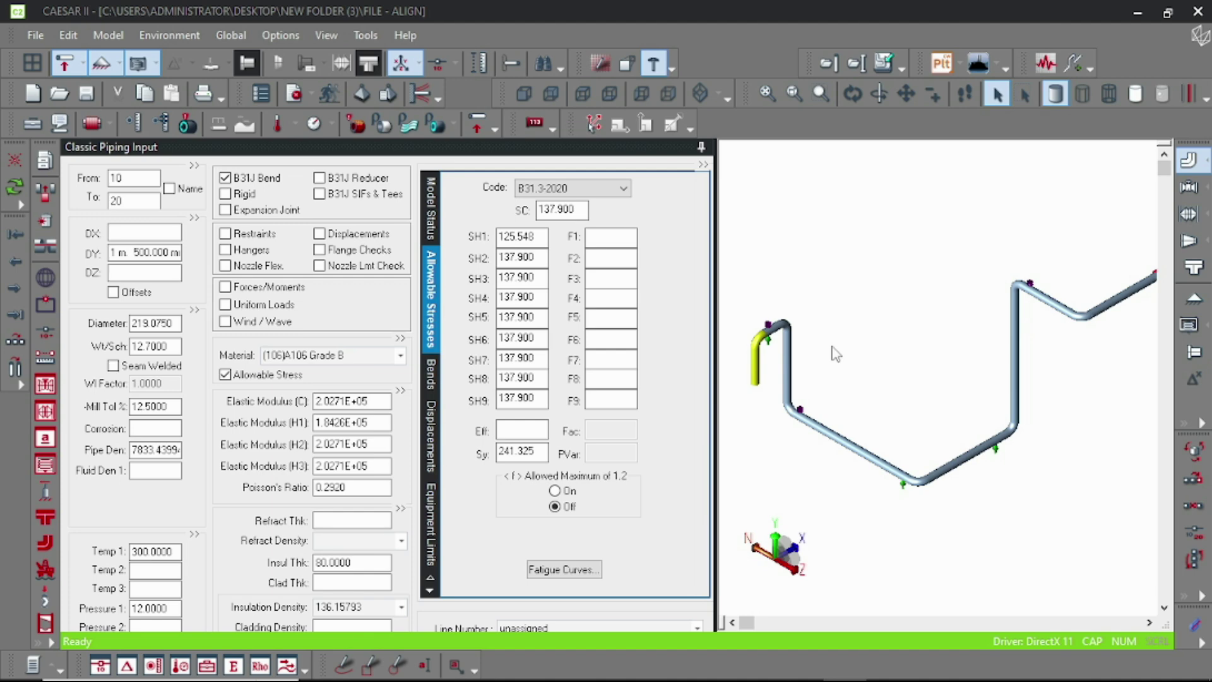
scroll(816, 379, up, 2)
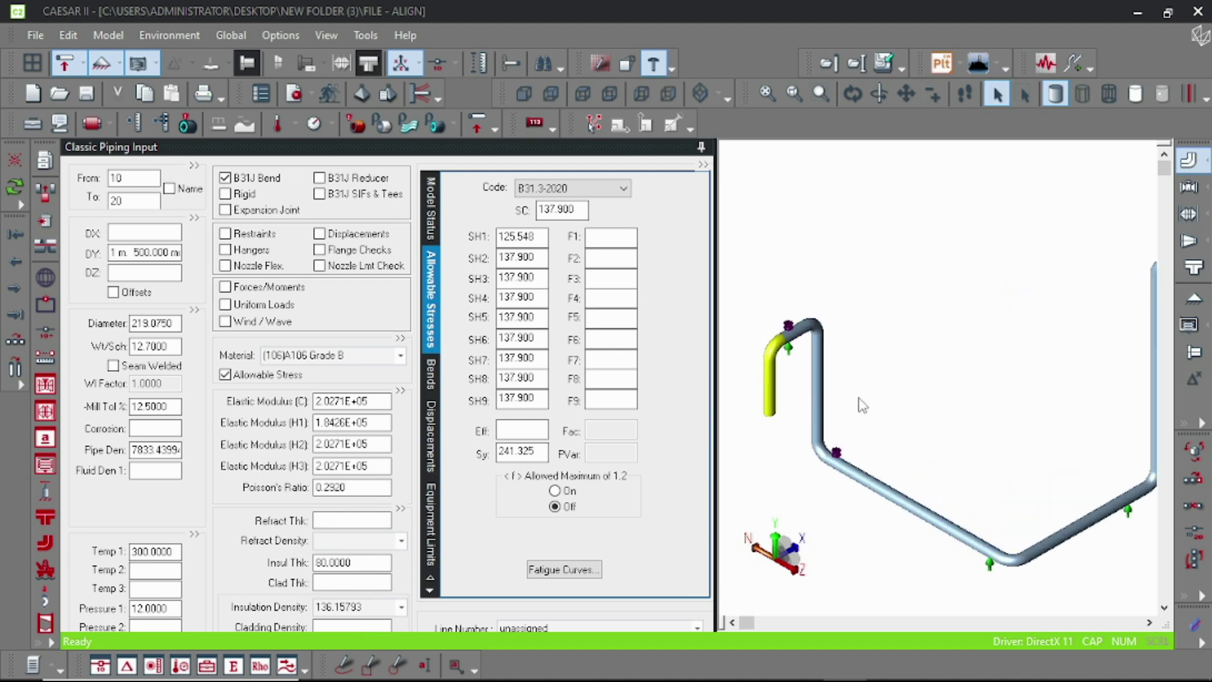